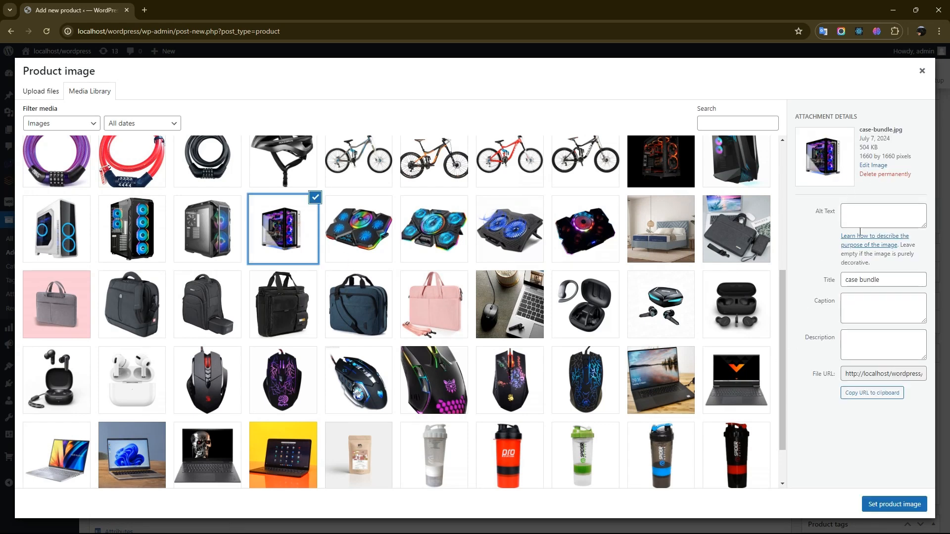
Set case-bundle.jpg as the product image and choose Product bundle as the product type.
{"action": "left_click", "coordinate": [902, 501]}
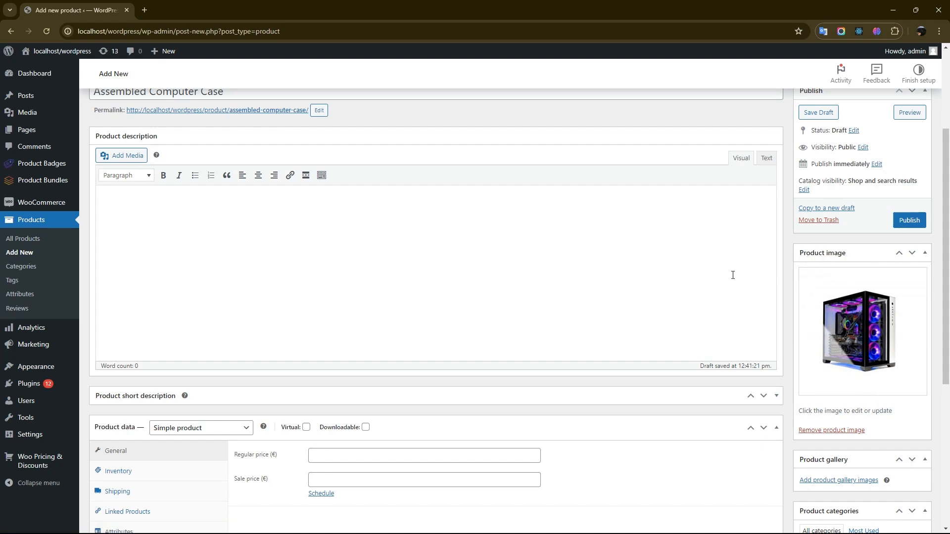
{"action": "scroll", "coordinate": [729, 274], "scroll_direction": "down", "scroll_amount": 4}
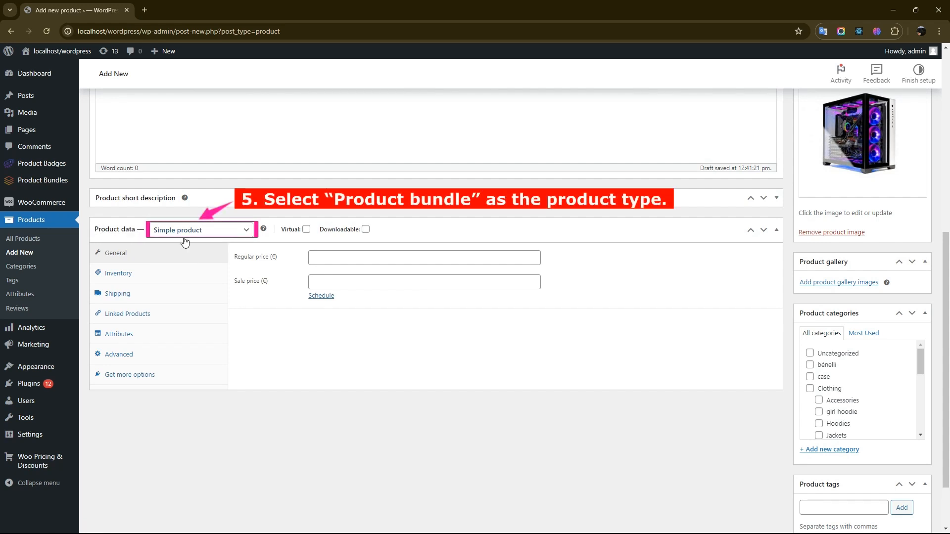
{"action": "left_click", "coordinate": [243, 233]}
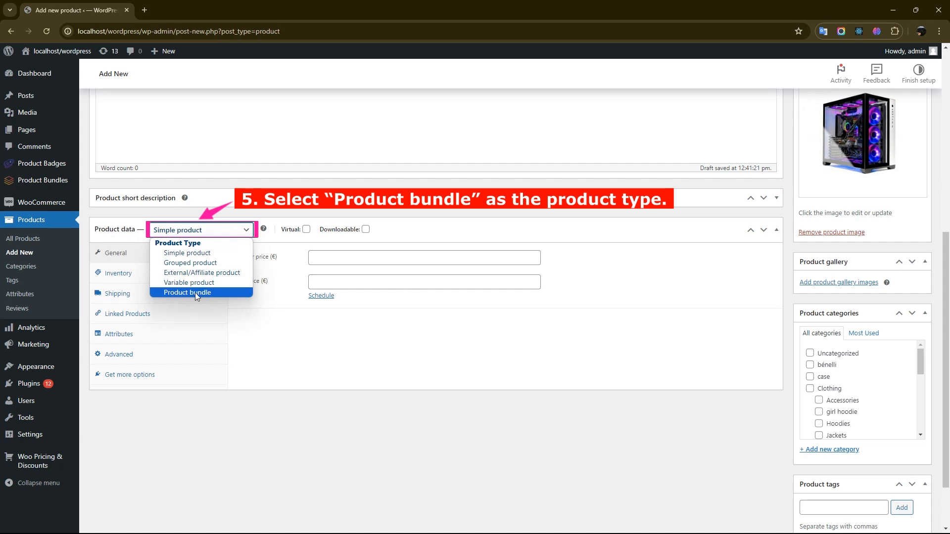
{"action": "left_click", "coordinate": [194, 292]}
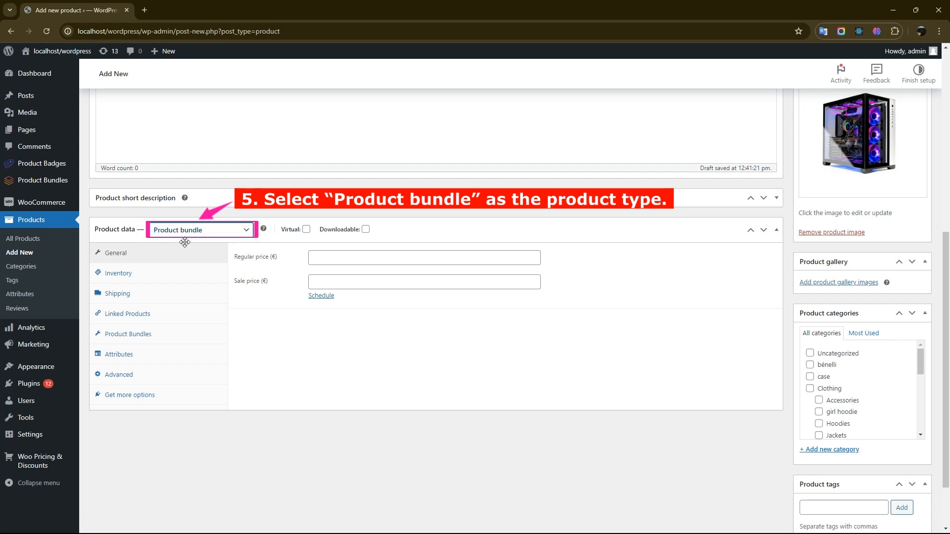
Add a new bundle item in the product's bundle settings.
{"action": "left_click", "coordinate": [127, 335]}
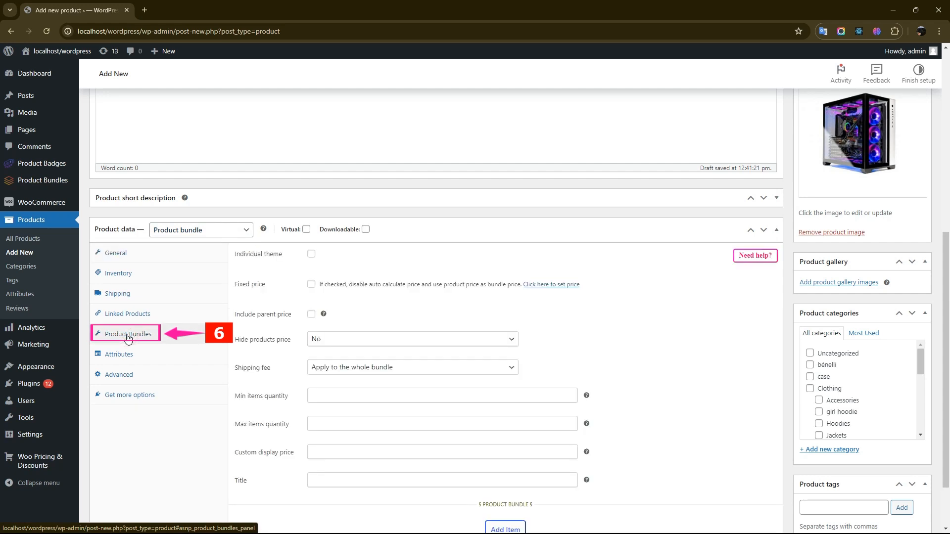
{"action": "scroll", "coordinate": [708, 327], "scroll_direction": "down", "scroll_amount": 2}
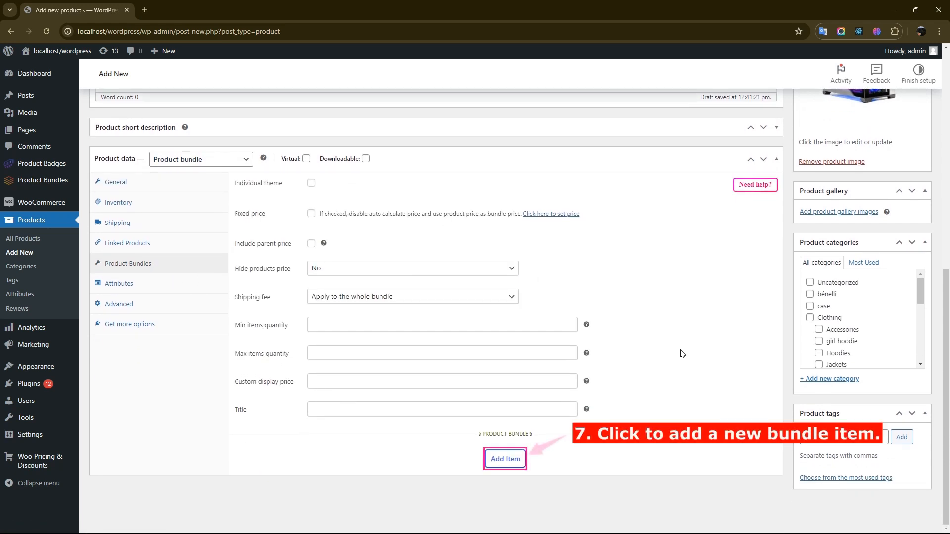
{"action": "left_click", "coordinate": [505, 460]}
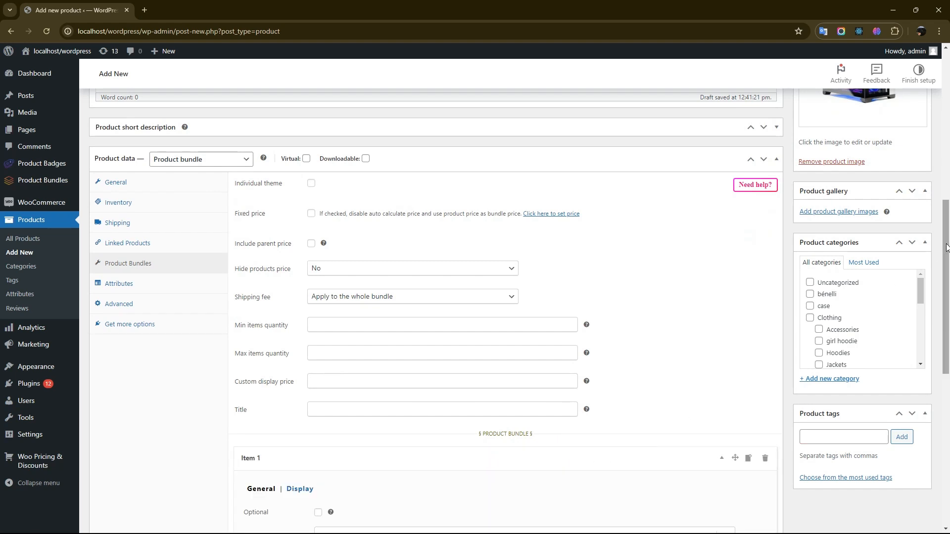
{"action": "left_click_drag", "start_coordinate": [945, 247], "coordinate": [935, 374]}
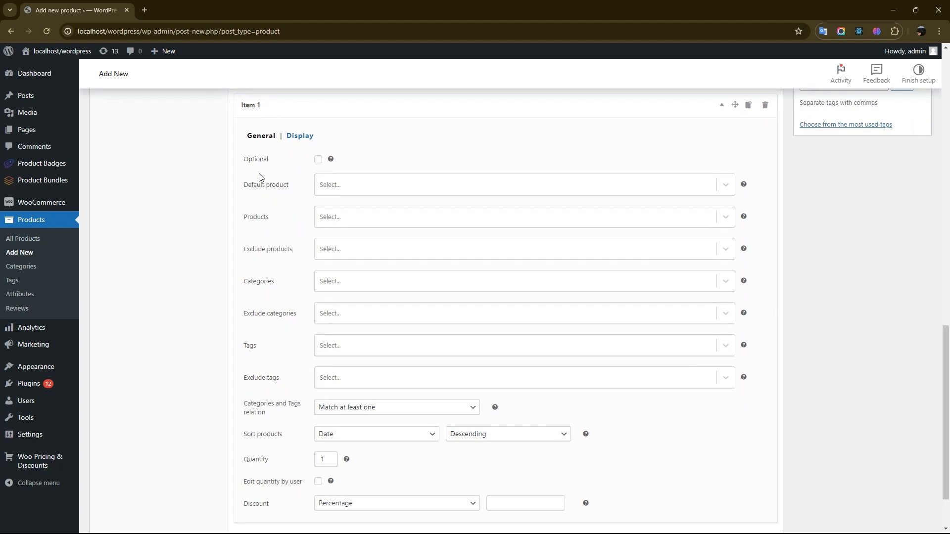
Search for "Case" and add the Case products #757, #759, #761, #763, #765 and #767 to Item 1's products.
{"action": "left_click", "coordinate": [342, 218]}
{"action": "type", "text": "Case"}
{"action": "key", "text": "ctrl+a"}
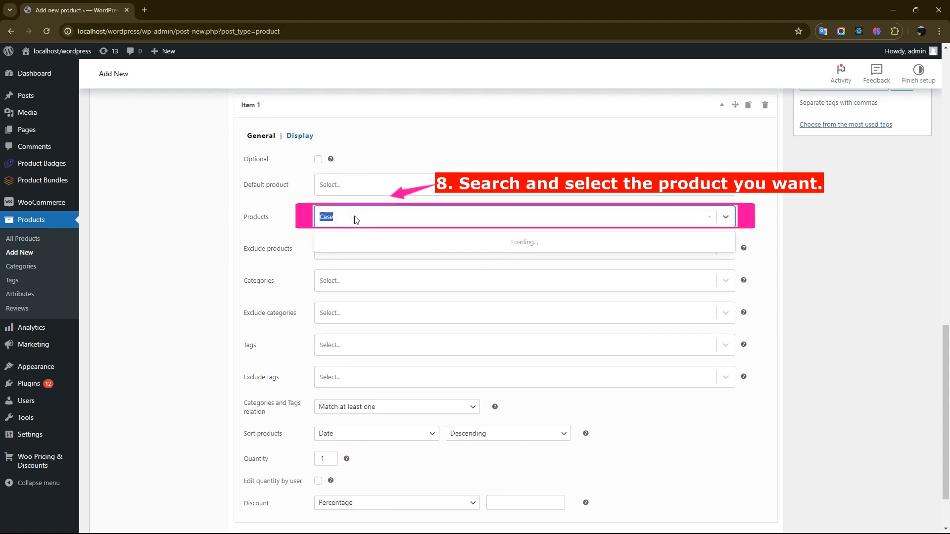
{"action": "key", "text": "ctrl+c"}
{"action": "key", "text": "Down"}
{"action": "key", "text": "Down"}
{"action": "key", "text": "Down"}
{"action": "key", "text": "Return"}
{"action": "key", "text": "ctrl+v"}
{"action": "key", "text": "Down"}
{"action": "key", "text": "Down"}
{"action": "key", "text": "Down"}
{"action": "key", "text": "Return"}
{"action": "key", "text": "Down"}
{"action": "key", "text": "Down"}
{"action": "key", "text": "Down"}
{"action": "key", "text": "Return"}
{"action": "key", "text": "Down"}
{"action": "key", "text": "Down"}
{"action": "key", "text": "Down"}
{"action": "key", "text": "Return"}
{"action": "key", "text": "Down"}
{"action": "key", "text": "Down"}
{"action": "key", "text": "Down"}
{"action": "key", "text": "Return"}
{"action": "key", "text": "Down"}
{"action": "key", "text": "Down"}
{"action": "key", "text": "Down"}
{"action": "key", "text": "Return"}
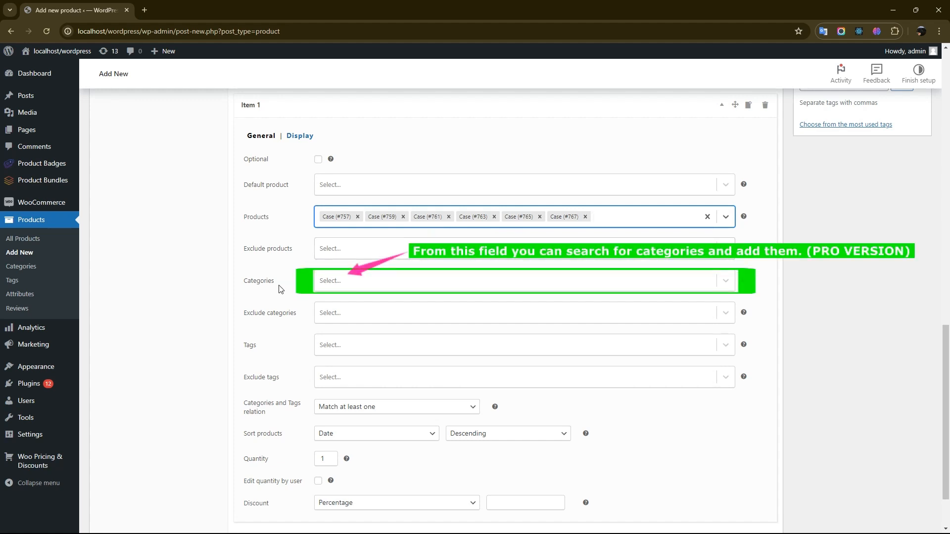
{"action": "left_click", "coordinate": [348, 283]}
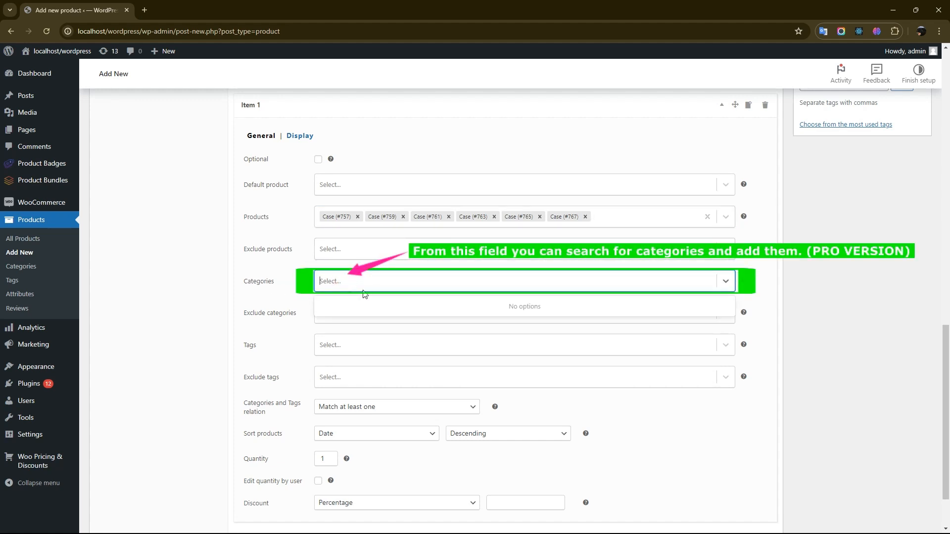
{"action": "left_click", "coordinate": [293, 279]}
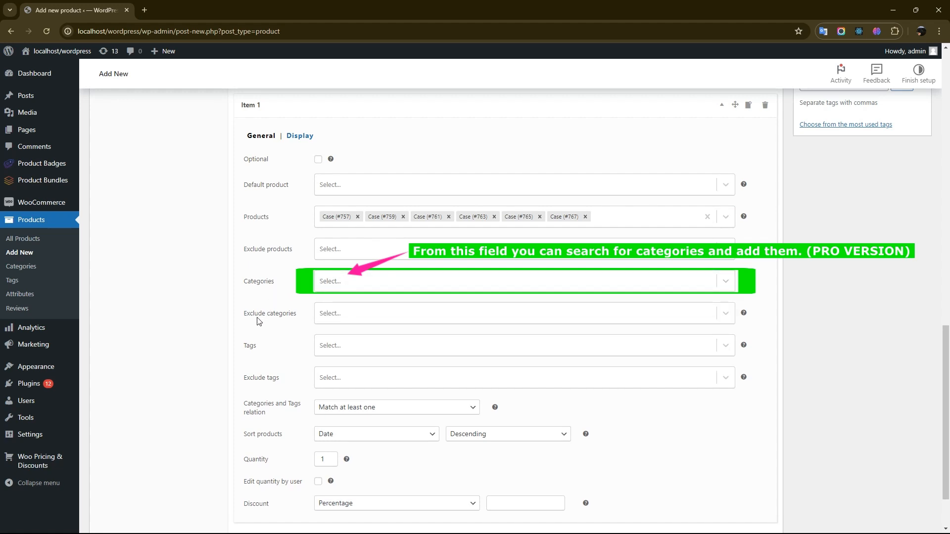
{"action": "left_click", "coordinate": [342, 351]}
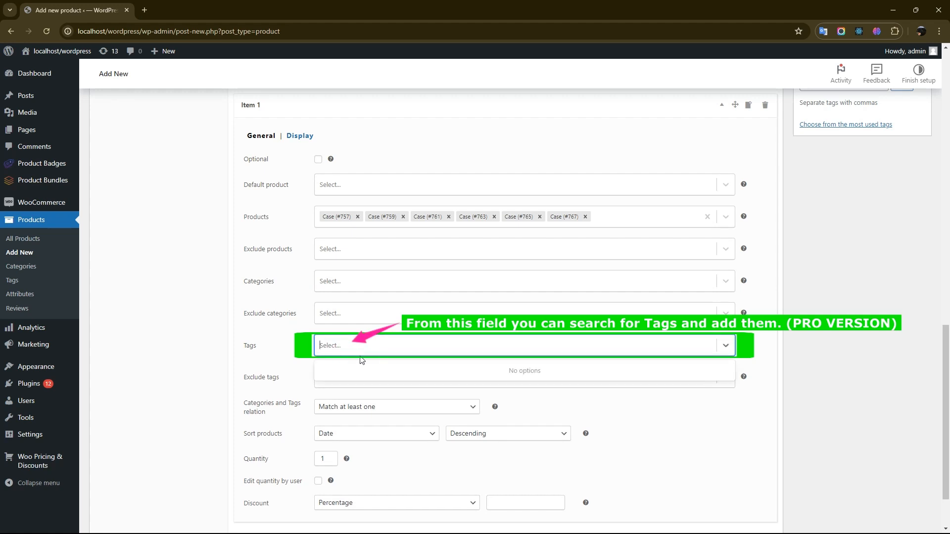
{"action": "left_click", "coordinate": [299, 355]}
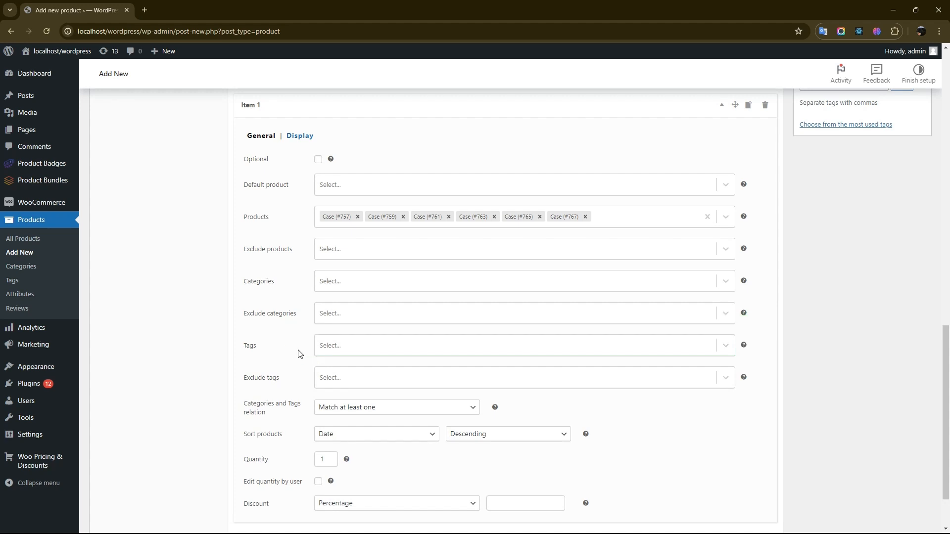
Sort Item 1's products by Date in Ascending order.
{"action": "scroll", "coordinate": [300, 354], "scroll_direction": "down", "scroll_amount": 1}
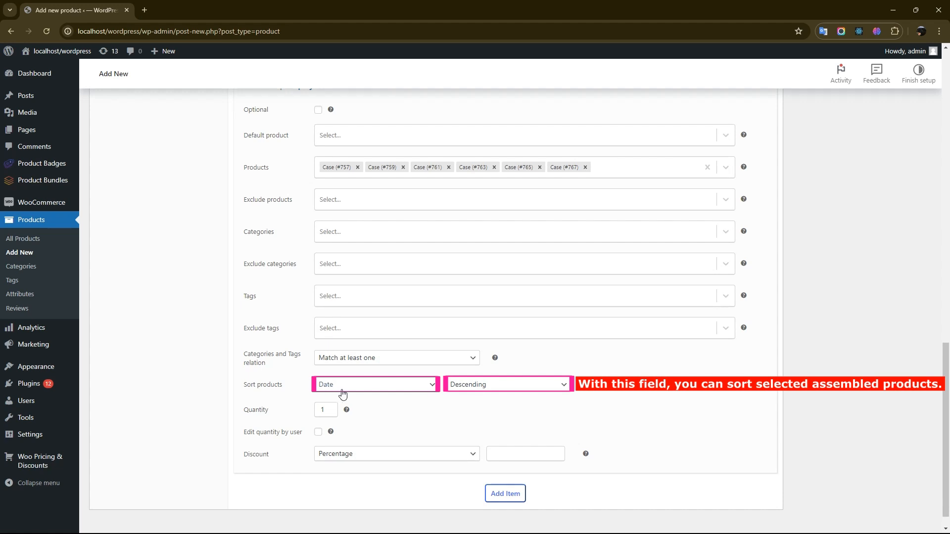
{"action": "left_click", "coordinate": [424, 390]}
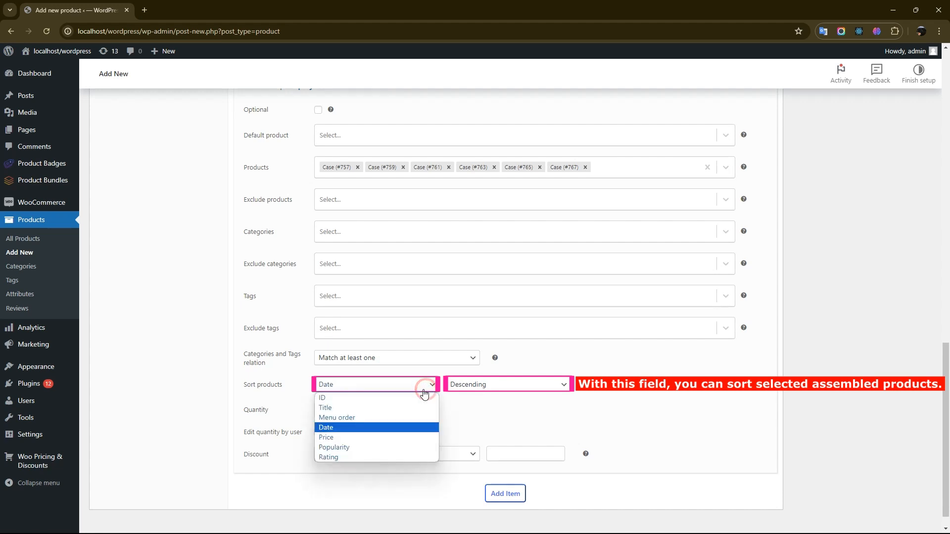
{"action": "left_click", "coordinate": [332, 429]}
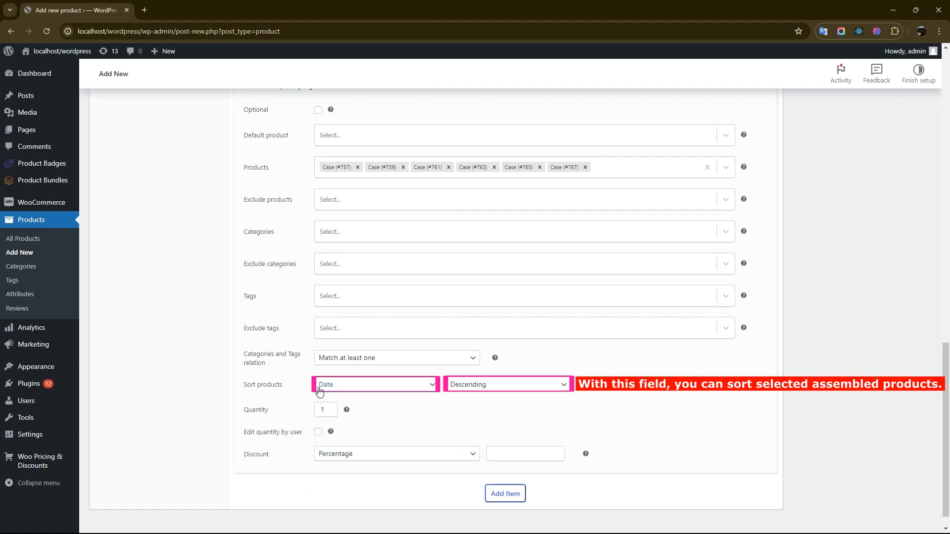
{"action": "left_click", "coordinate": [507, 386]}
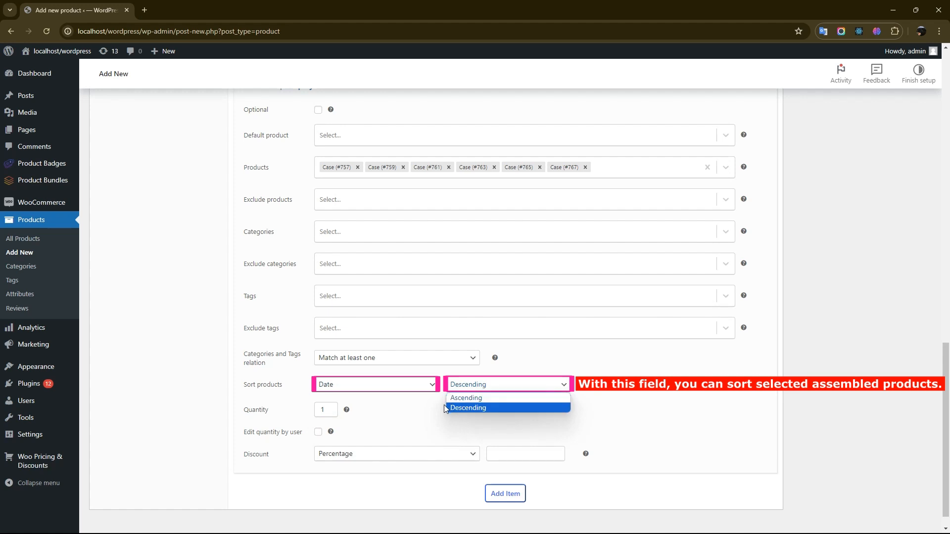
{"action": "left_click", "coordinate": [466, 406]}
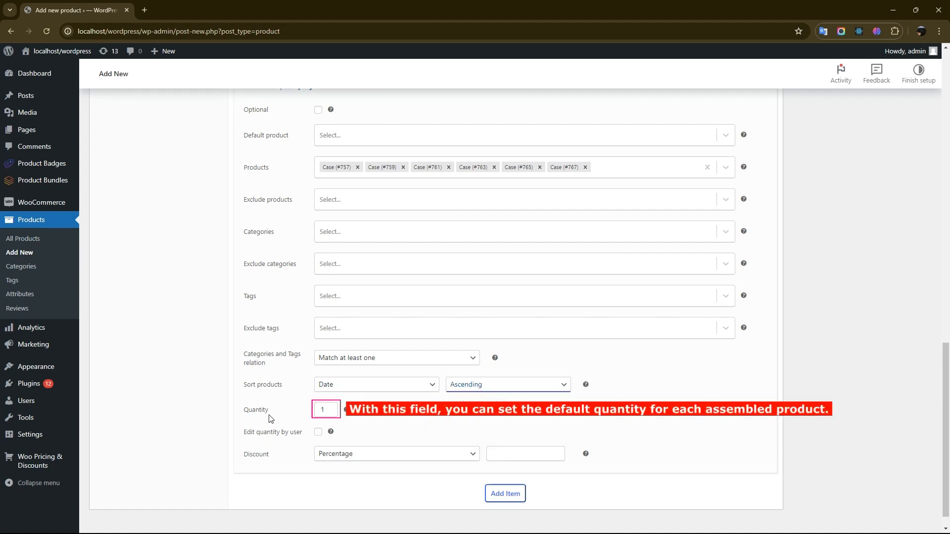
Try raising Item 1's default quantity to 4, then lower it and clear the value.
{"action": "left_click", "coordinate": [334, 406]}
{"action": "left_click", "coordinate": [334, 407]}
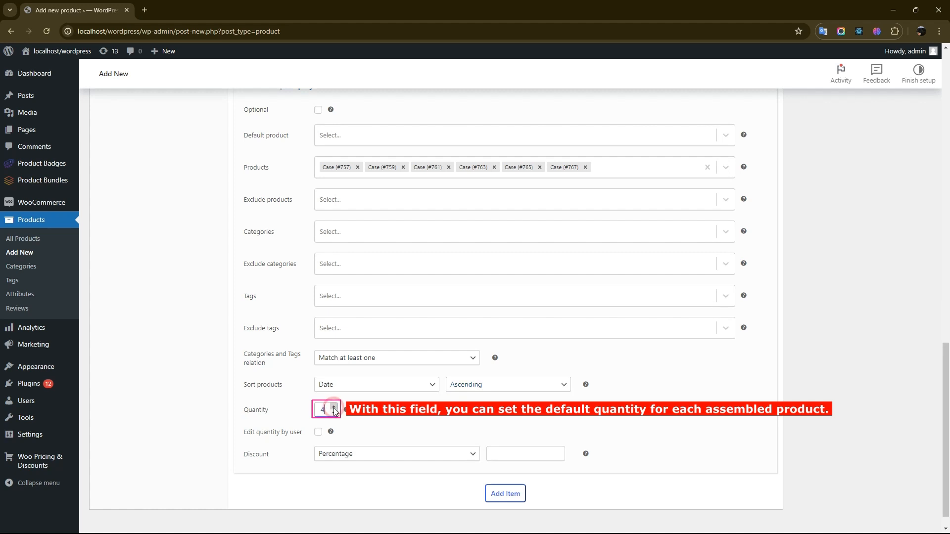
{"action": "left_click", "coordinate": [335, 413]}
{"action": "left_click", "coordinate": [334, 413]}
{"action": "left_click_drag", "start_coordinate": [325, 411], "coordinate": [321, 410]}
{"action": "key", "text": "BackSpace"}
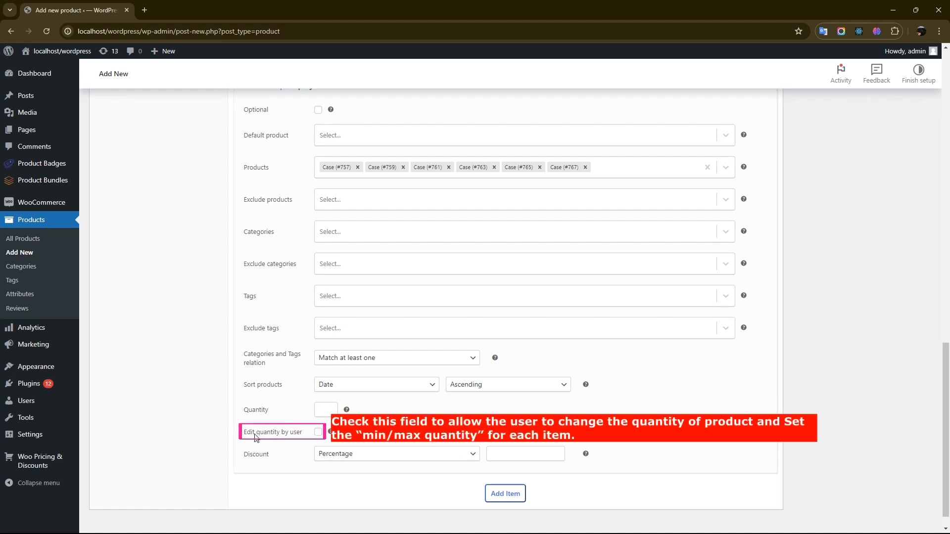
Try allowing quantity editing by the user with adjusted minimum and maximum quantities, and disable the option again.
{"action": "left_click", "coordinate": [318, 433]}
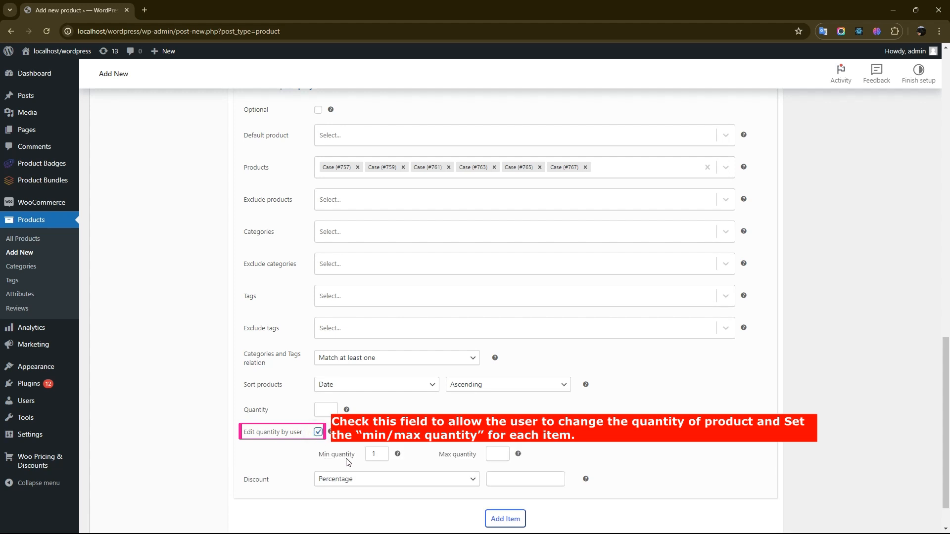
{"action": "left_click", "coordinate": [385, 450]}
{"action": "left_click", "coordinate": [386, 451]}
{"action": "left_click", "coordinate": [506, 451]}
{"action": "left_click", "coordinate": [503, 459]}
{"action": "left_click", "coordinate": [503, 459]}
{"action": "left_click", "coordinate": [504, 459]}
{"action": "left_click", "coordinate": [494, 455]}
{"action": "left_click", "coordinate": [480, 460]}
{"action": "left_click", "coordinate": [315, 435]}
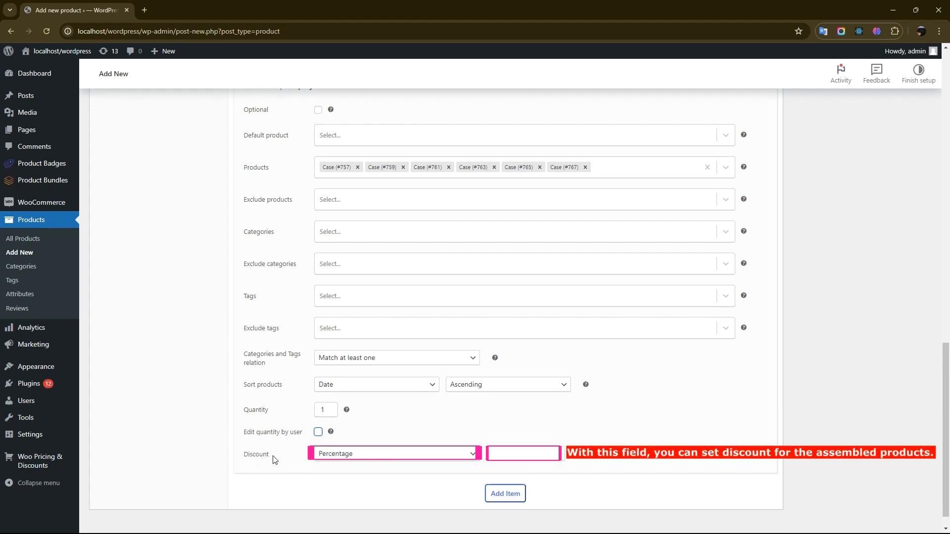
Try a Percentage discount of 20 on Item 1 and clear the discount value.
{"action": "left_click", "coordinate": [403, 456]}
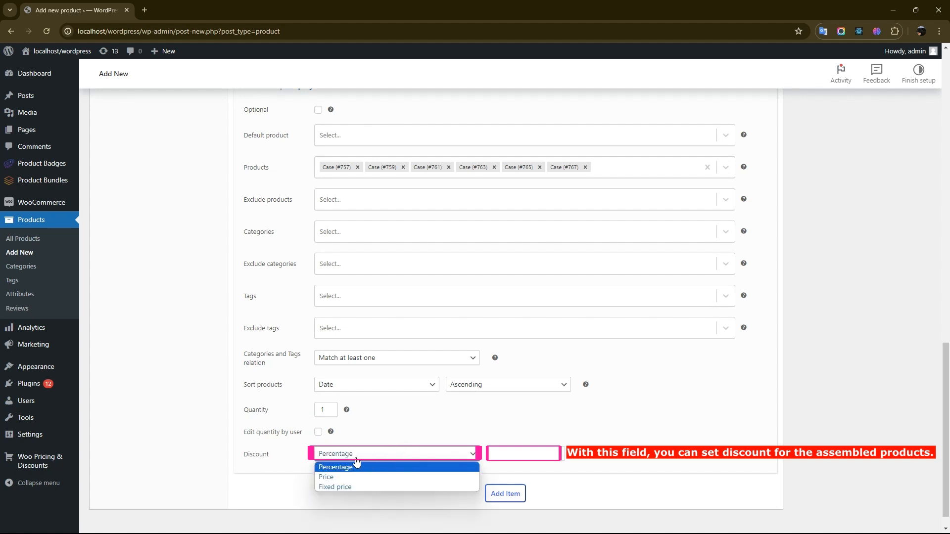
{"action": "left_click", "coordinate": [331, 468]}
{"action": "left_click", "coordinate": [507, 455]}
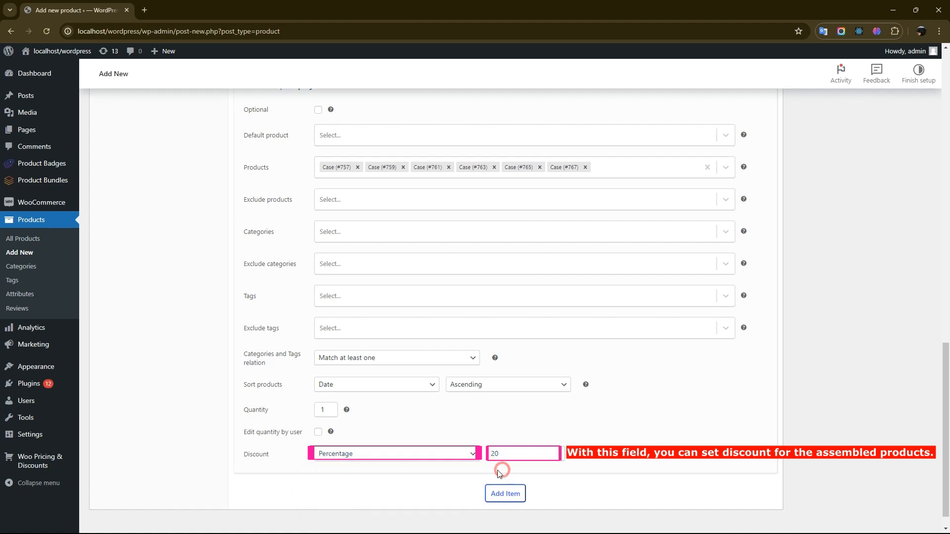
{"action": "double_click", "coordinate": [504, 454]}
{"action": "key", "text": "BackSpace"}
{"action": "scroll", "coordinate": [518, 444], "scroll_direction": "up", "scroll_amount": 1}
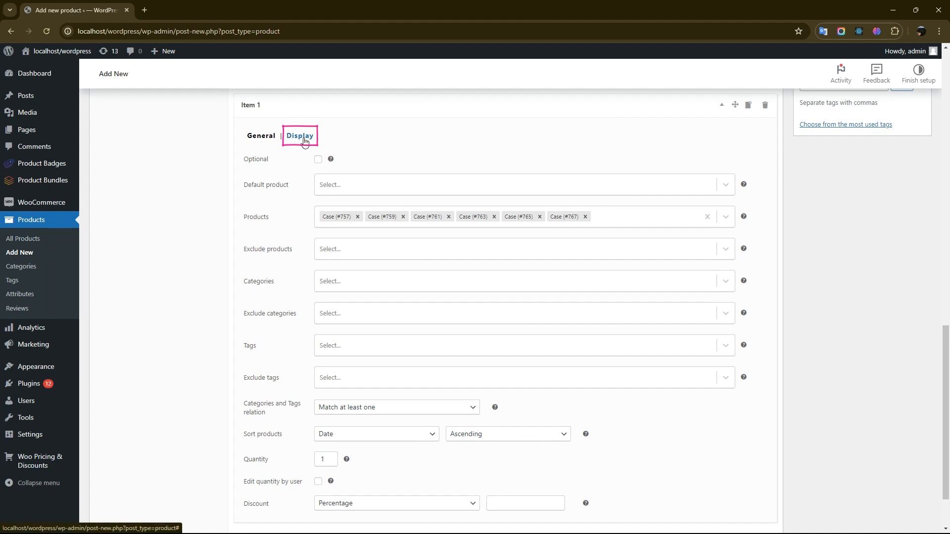
In Item 1's display settings, change the product selection title to "Please select a Case!".
{"action": "left_click", "coordinate": [298, 139]}
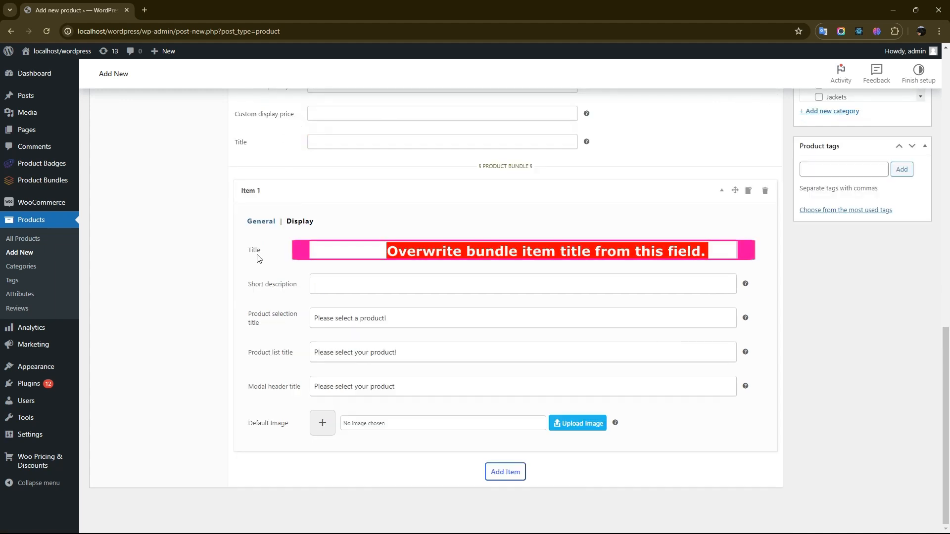
{"action": "left_click", "coordinate": [331, 257]}
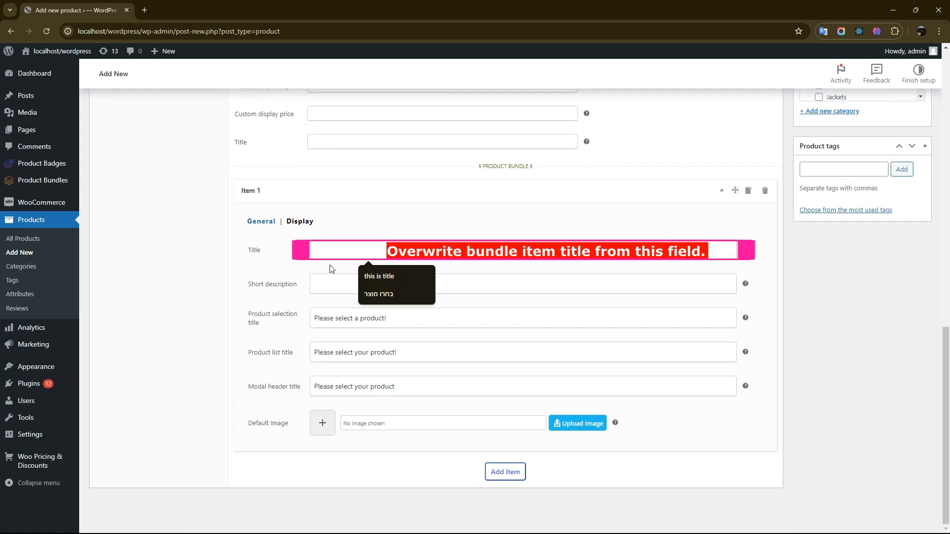
{"action": "left_click", "coordinate": [330, 269]}
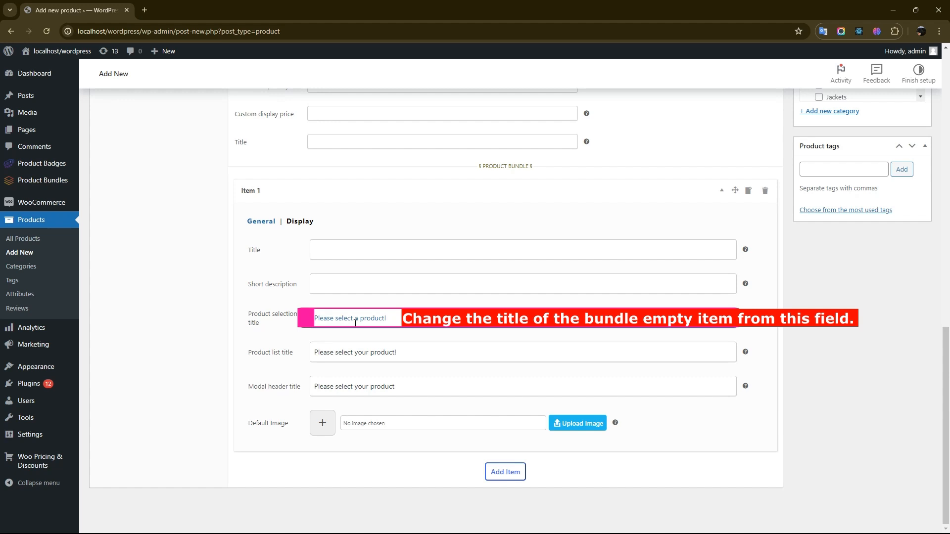
{"action": "double_click", "coordinate": [375, 319]}
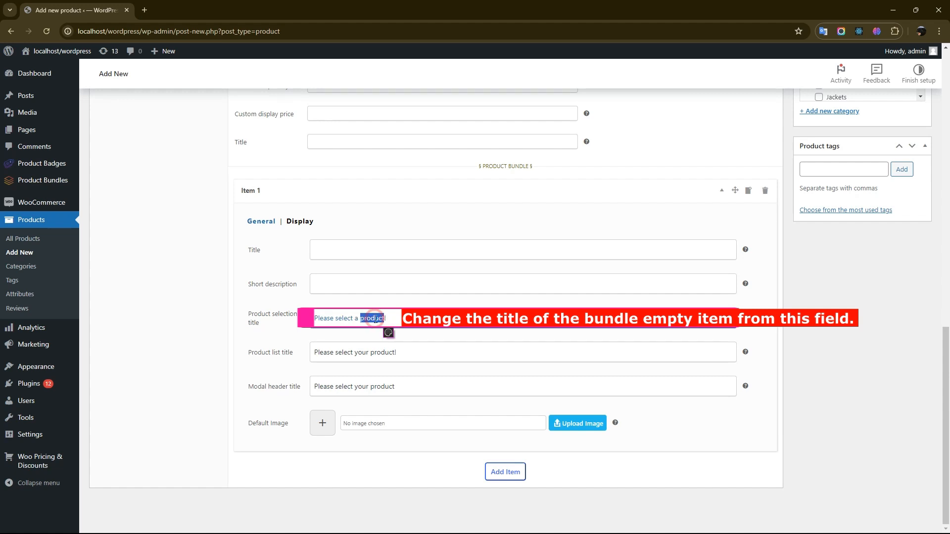
{"action": "type", "text": "Case"}
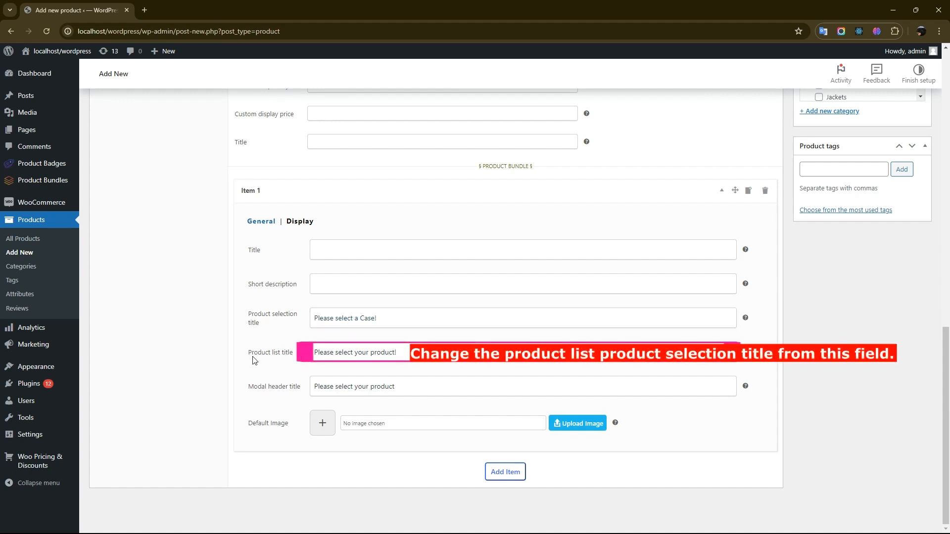
Change Item 1's product list title to "Please select your Case!" and its modal header title to "Please select your Case".
{"action": "left_click", "coordinate": [312, 352]}
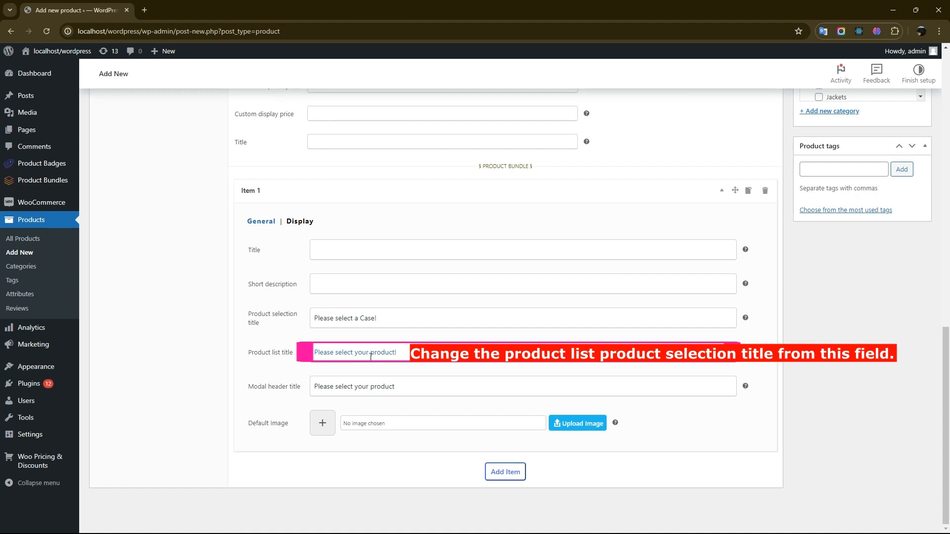
{"action": "double_click", "coordinate": [385, 353]}
{"action": "type", "text": "Case"}
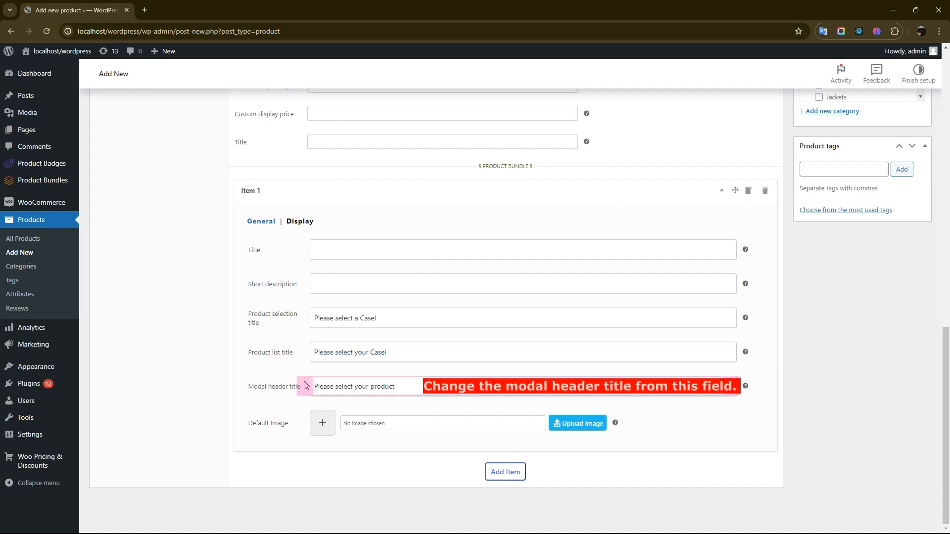
{"action": "left_click", "coordinate": [347, 394]}
{"action": "double_click", "coordinate": [382, 388]}
{"action": "type", "text": "Case"}
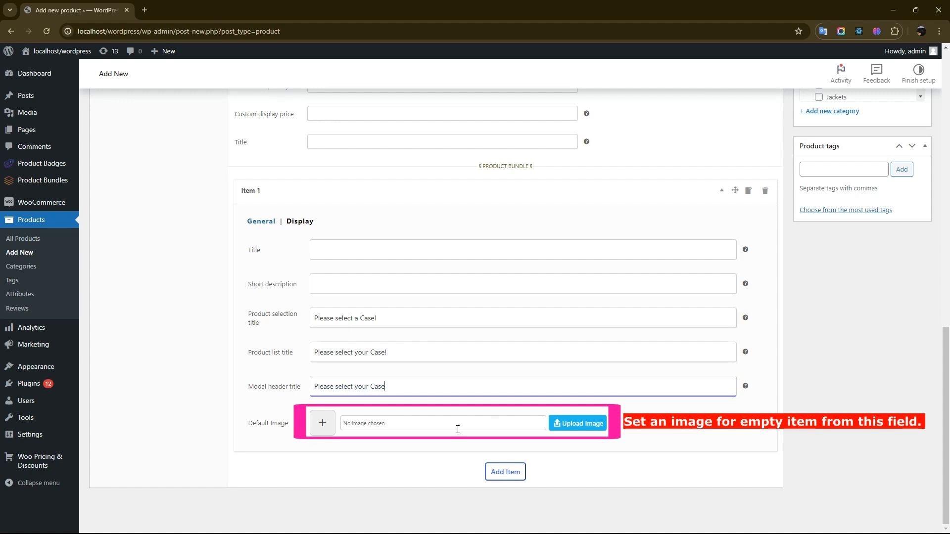
Browse the media library for Item 1's default image and close it without choosing one.
{"action": "left_click", "coordinate": [352, 426]}
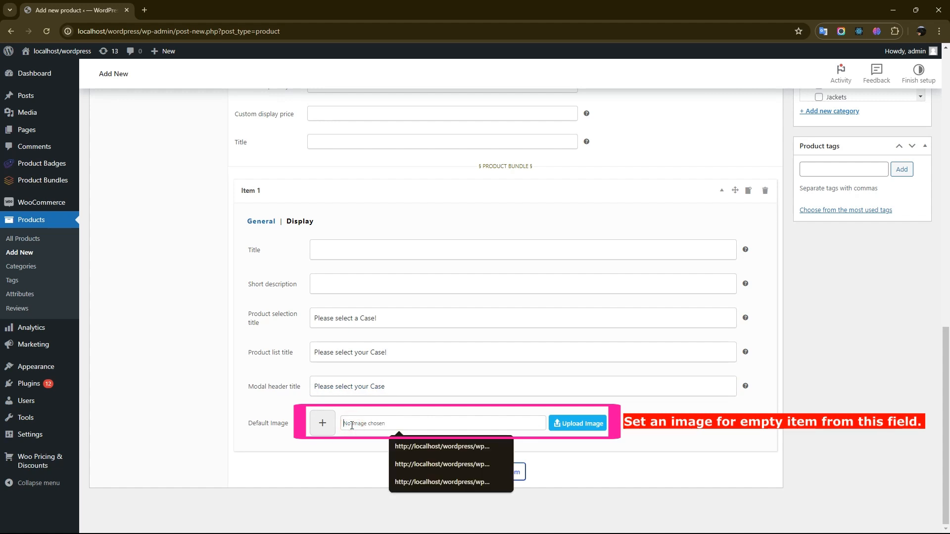
{"action": "left_click", "coordinate": [324, 429]}
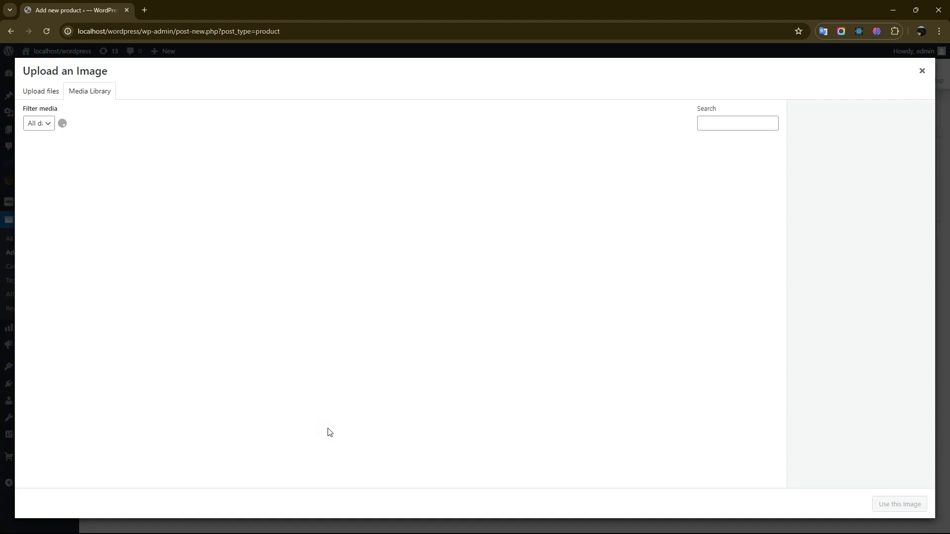
{"action": "scroll", "coordinate": [510, 389], "scroll_direction": "down", "scroll_amount": 2}
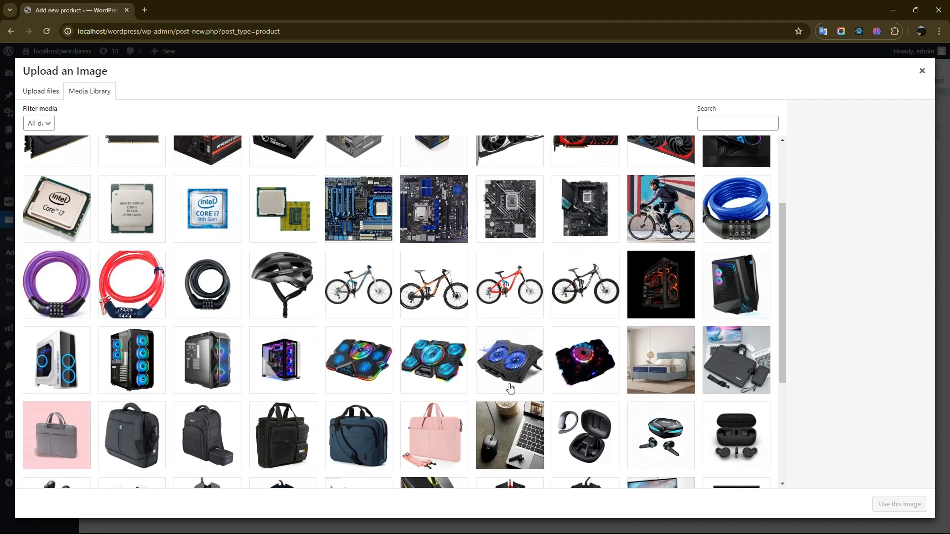
{"action": "scroll", "coordinate": [511, 388], "scroll_direction": "down", "scroll_amount": 3}
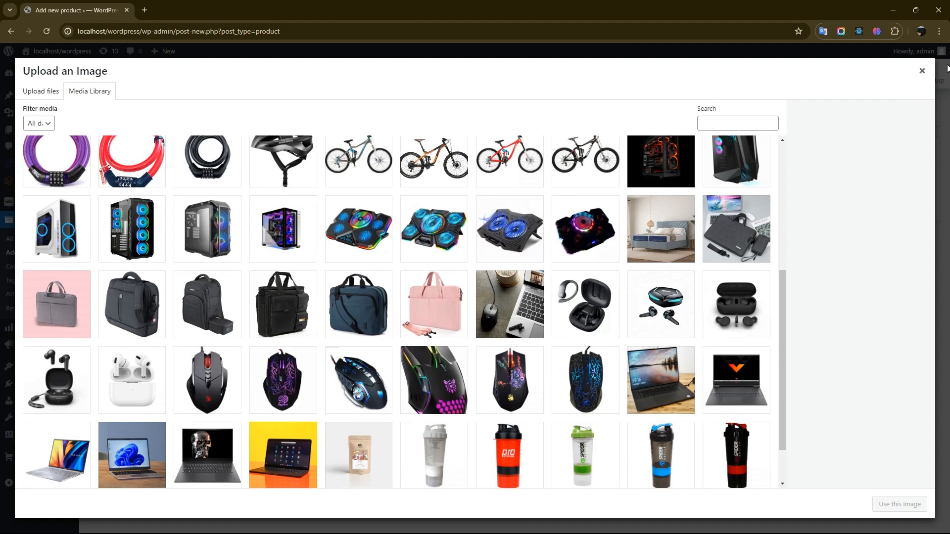
{"action": "left_click", "coordinate": [922, 71]}
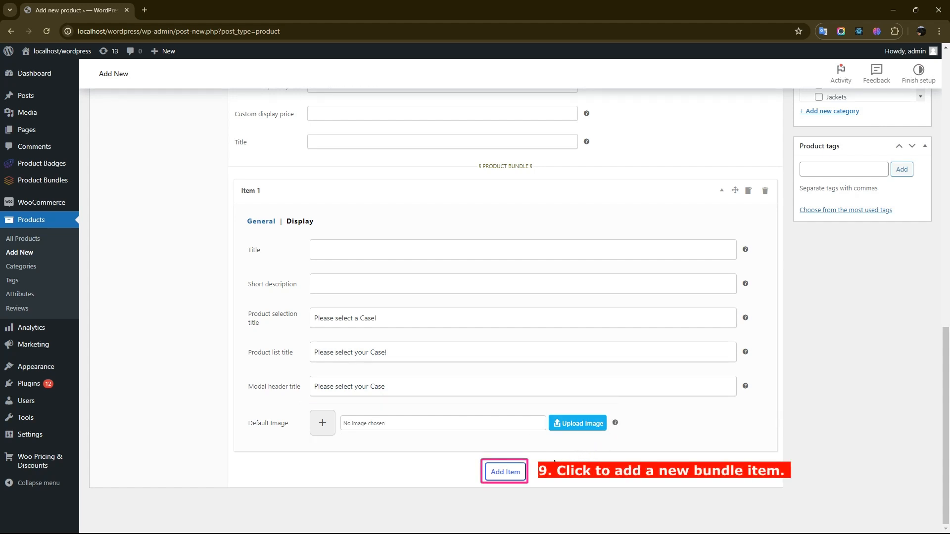
Add Item 2 to the bundle and assign the MotherBoard products #804, #806, #808 and #810 to it.
{"action": "left_click", "coordinate": [505, 479]}
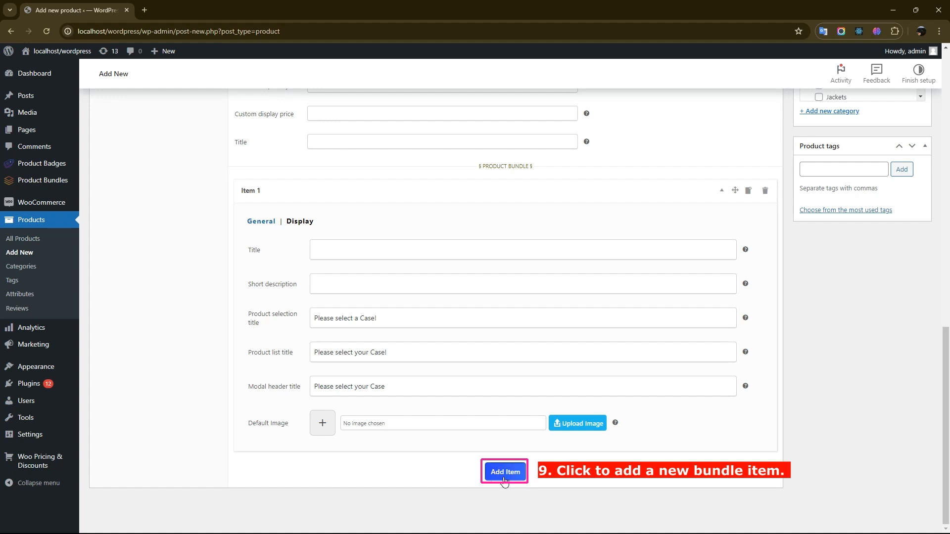
{"action": "scroll", "coordinate": [932, 360], "scroll_direction": "down", "scroll_amount": 4}
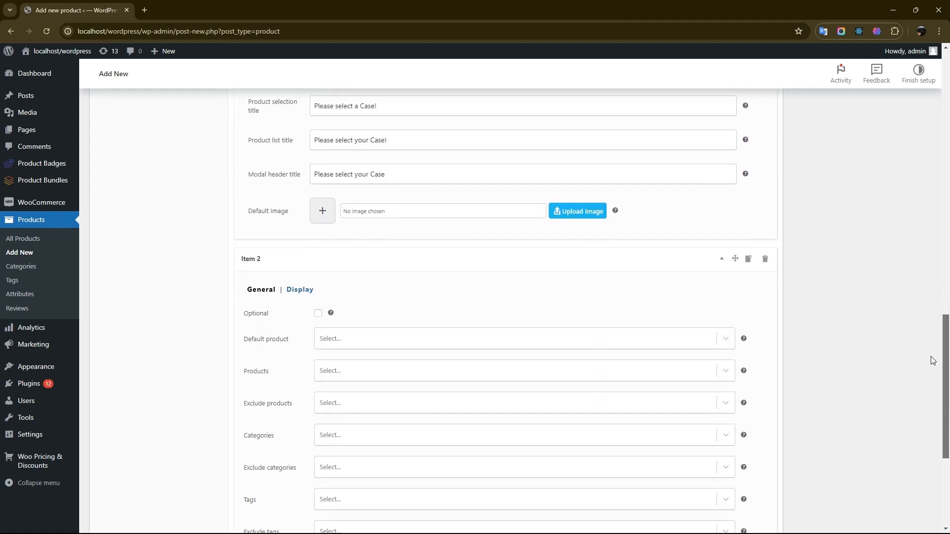
{"action": "scroll", "coordinate": [932, 360], "scroll_direction": "down", "scroll_amount": 3}
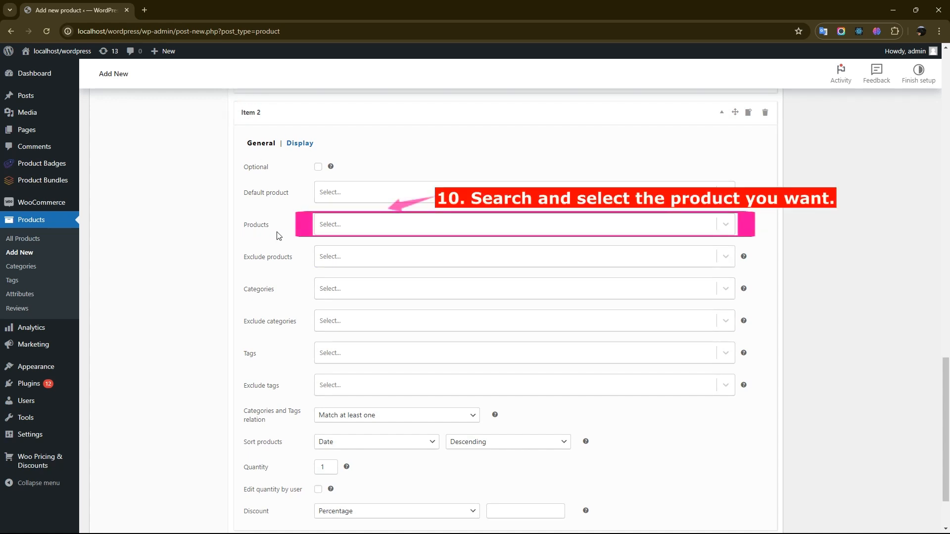
{"action": "left_click", "coordinate": [345, 230]}
{"action": "type", "text": "Mot"}
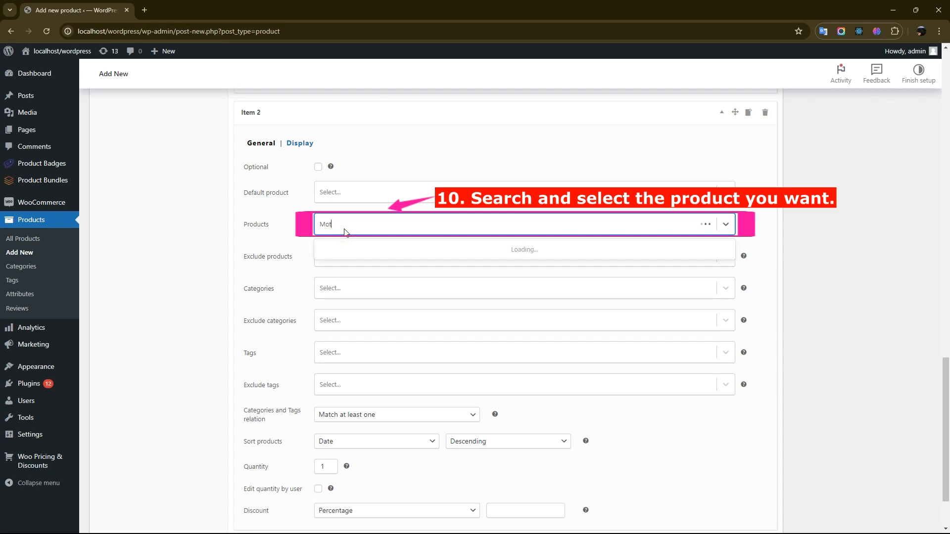
{"action": "type", "text": "herBoard"}
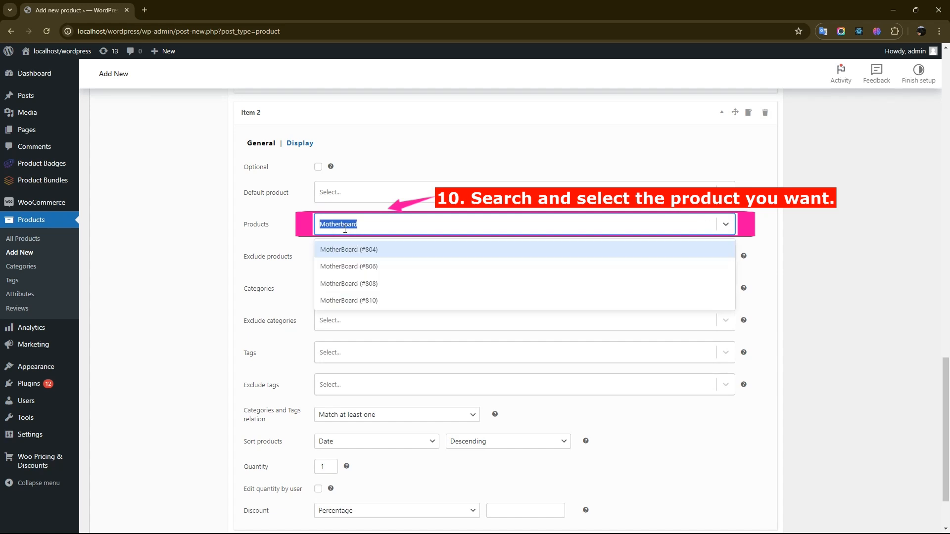
{"action": "key", "text": "Return"}
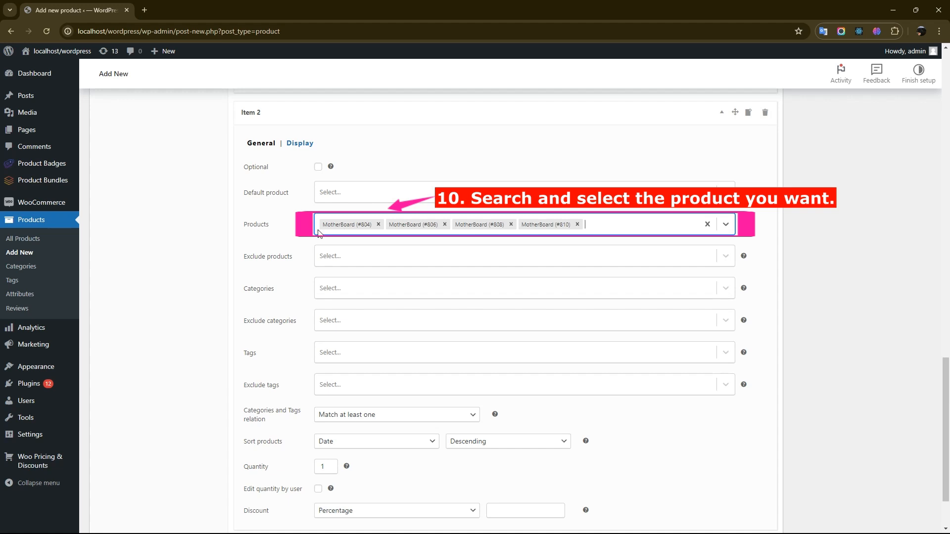
Add Item 3 to the bundle and assign the CPU products #812, #815, #817 and #819 to it.
{"action": "scroll", "coordinate": [721, 345], "scroll_direction": "down", "scroll_amount": 2}
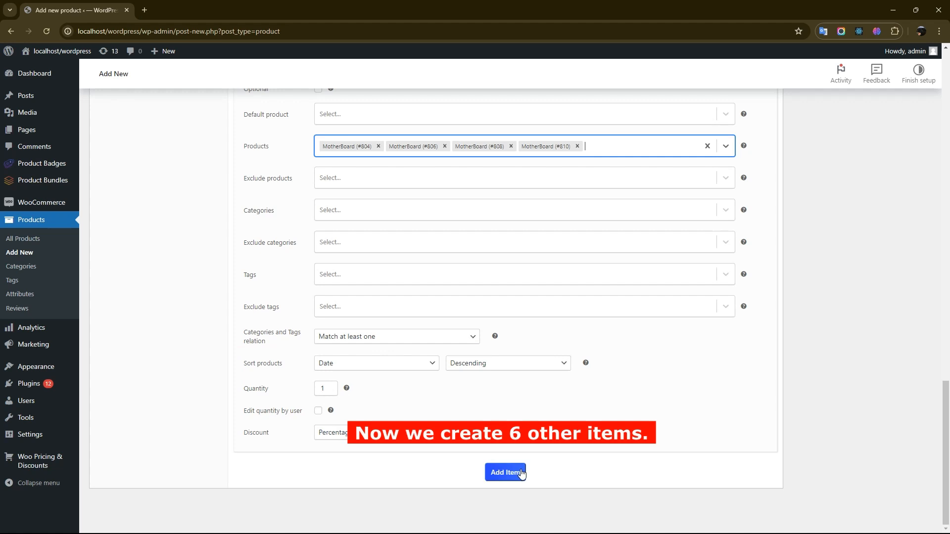
{"action": "left_click", "coordinate": [504, 477]}
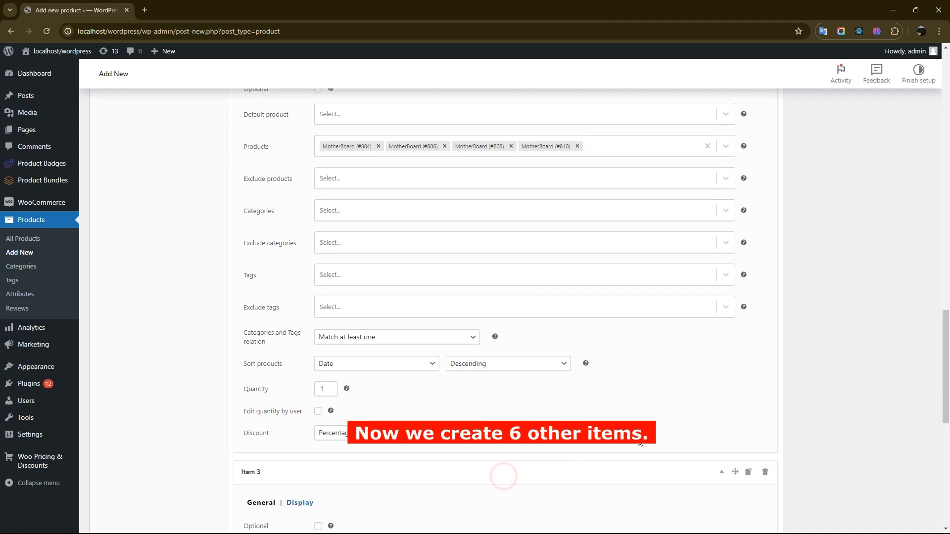
{"action": "left_click_drag", "start_coordinate": [945, 369], "coordinate": [941, 433]}
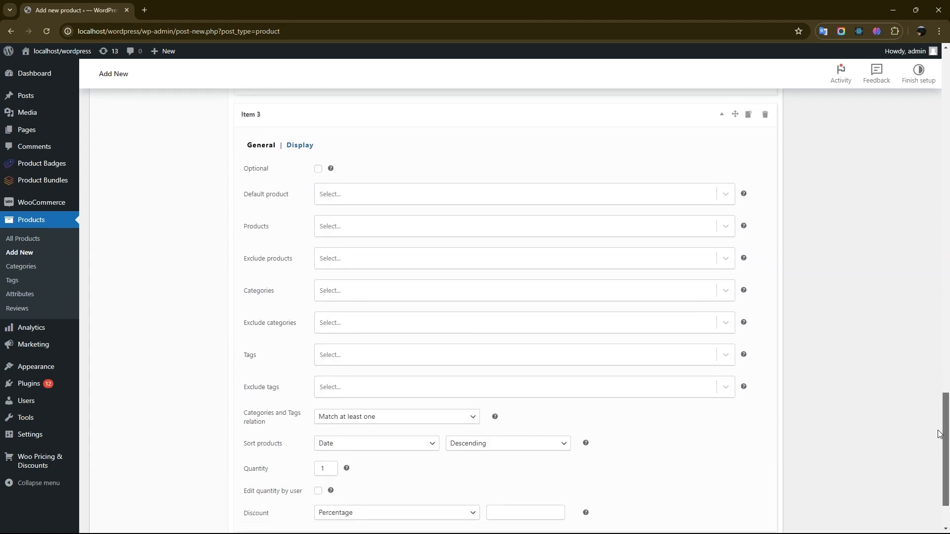
{"action": "left_click", "coordinate": [341, 232]}
{"action": "type", "text": "cpu"}
{"action": "key", "text": "ctrl+a"}
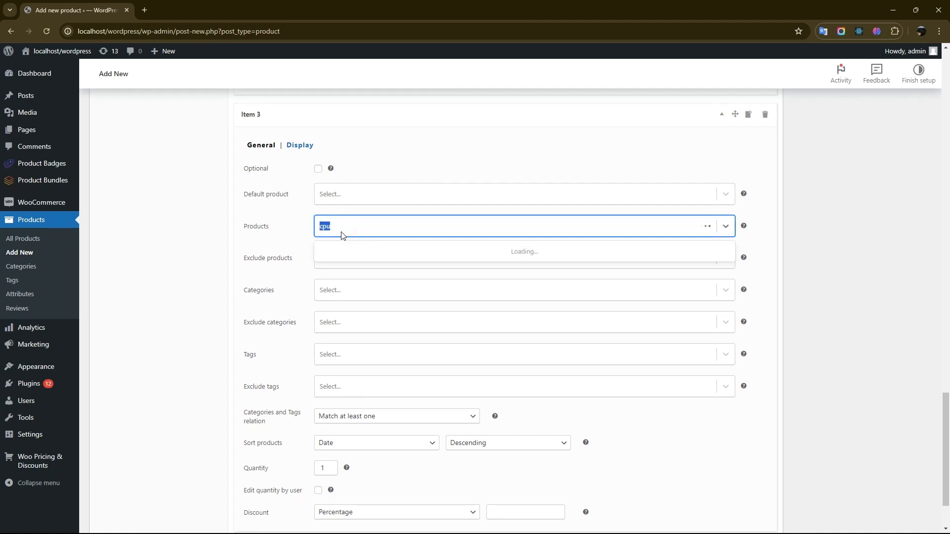
{"action": "key", "text": "ctrl+c"}
{"action": "key", "text": "Return"}
{"action": "key", "text": "ctrl+v"}
{"action": "key", "text": "Return"}
{"action": "key", "text": "ctrl+v"}
{"action": "key", "text": "Return"}
{"action": "key", "text": "ctrl+v"}
{"action": "key", "text": "Return"}
Add Item 4 to the bundle with the Gaming Graphic card products #821, #823, #825 and #827.
{"action": "scroll", "coordinate": [656, 304], "scroll_direction": "down", "scroll_amount": 2}
{"action": "left_click", "coordinate": [504, 480]}
{"action": "left_click_drag", "start_coordinate": [944, 349], "coordinate": [939, 416]}
{"action": "left_click", "coordinate": [360, 229]}
{"action": "type", "text": "gaming"}
{"action": "key", "text": "ctrl+a"}
{"action": "key", "text": "ctrl+c"}
{"action": "key", "text": "Return"}
{"action": "key", "text": "ctrl+v"}
{"action": "key", "text": "Return"}
{"action": "key", "text": "ctrl+v"}
{"action": "key", "text": "Return"}
{"action": "key", "text": "ctrl+v"}
{"action": "key", "text": "Return"}
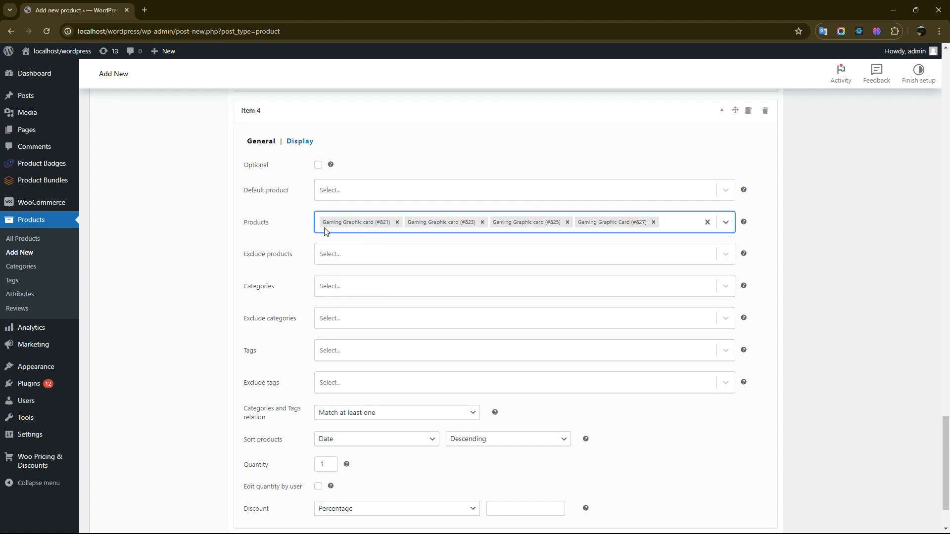
Add Item 5 to the bundle with the RAM Memory products #837, #839, #841 and #843.
{"action": "scroll", "coordinate": [364, 250], "scroll_direction": "down", "scroll_amount": 2}
{"action": "left_click", "coordinate": [500, 474]}
{"action": "scroll", "coordinate": [254, 125], "scroll_direction": "down", "scroll_amount": 7}
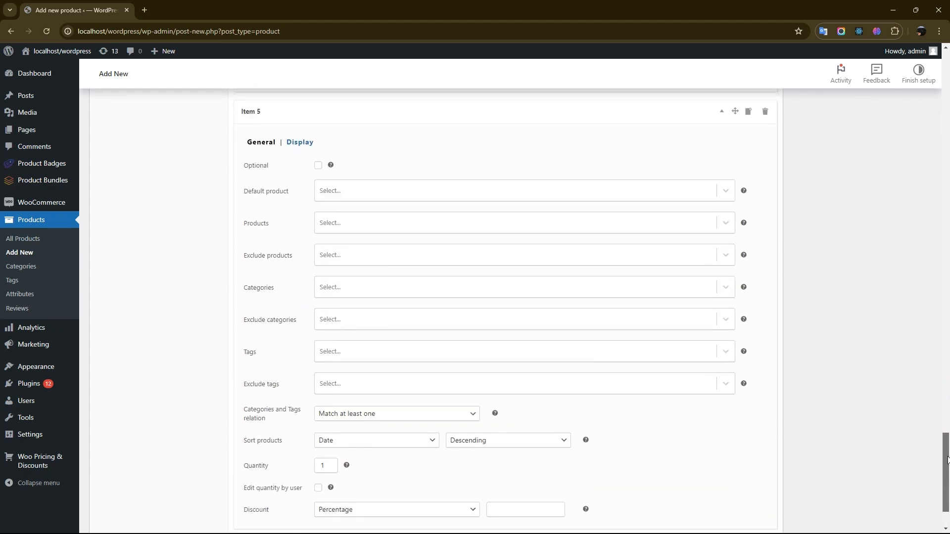
{"action": "left_click", "coordinate": [337, 217]}
{"action": "type", "text": "Ram"}
{"action": "key", "text": "ctrl+a"}
{"action": "key", "text": "ctrl+c"}
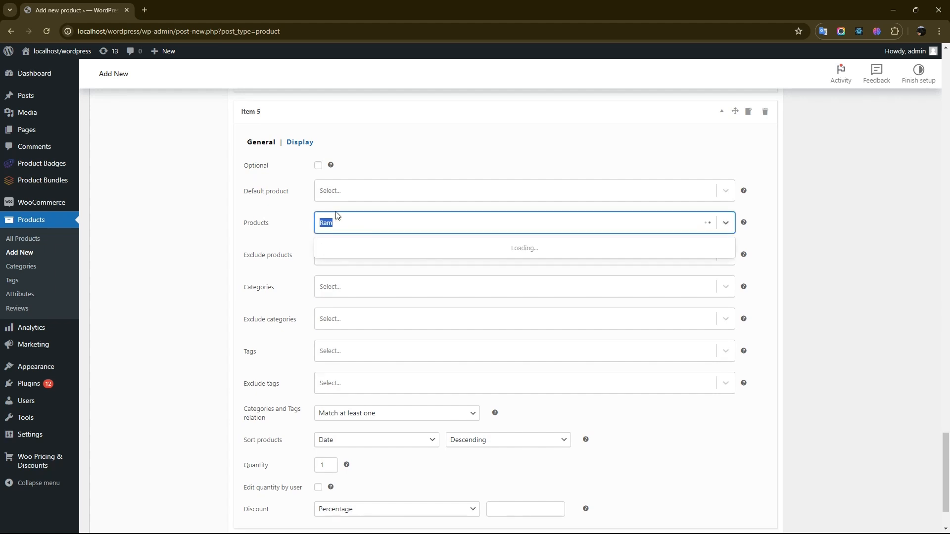
{"action": "key", "text": "Return"}
{"action": "key", "text": "Return"}
{"action": "key", "text": "Return"}
{"action": "key", "text": "Return"}
Add Item 6 to the bundle with the Internal Hard Drive products #845, #847, #849 and #851.
{"action": "scroll", "coordinate": [678, 453], "scroll_direction": "down", "scroll_amount": 2}
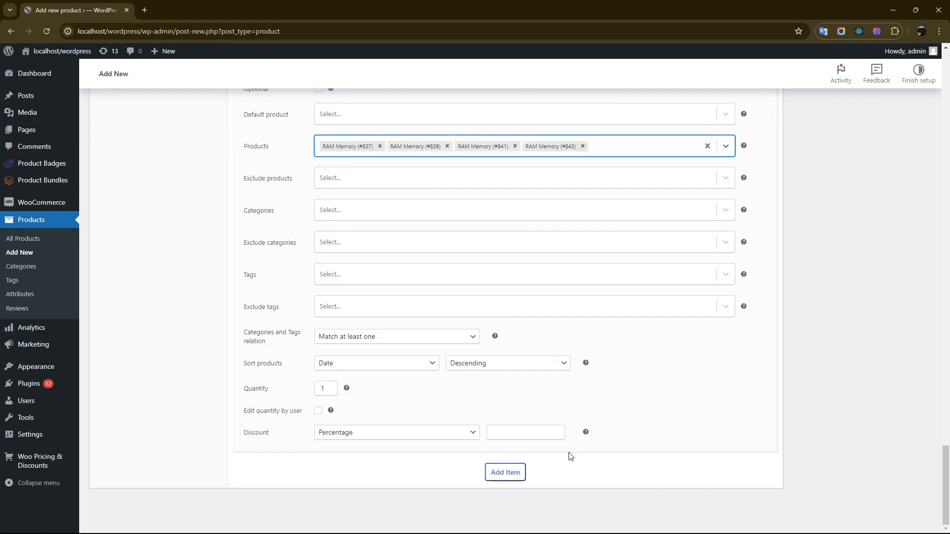
{"action": "left_click", "coordinate": [505, 472]}
{"action": "scroll", "coordinate": [267, 130], "scroll_direction": "down", "scroll_amount": 7}
{"action": "left_click", "coordinate": [316, 218]}
{"action": "type", "text": "internal"}
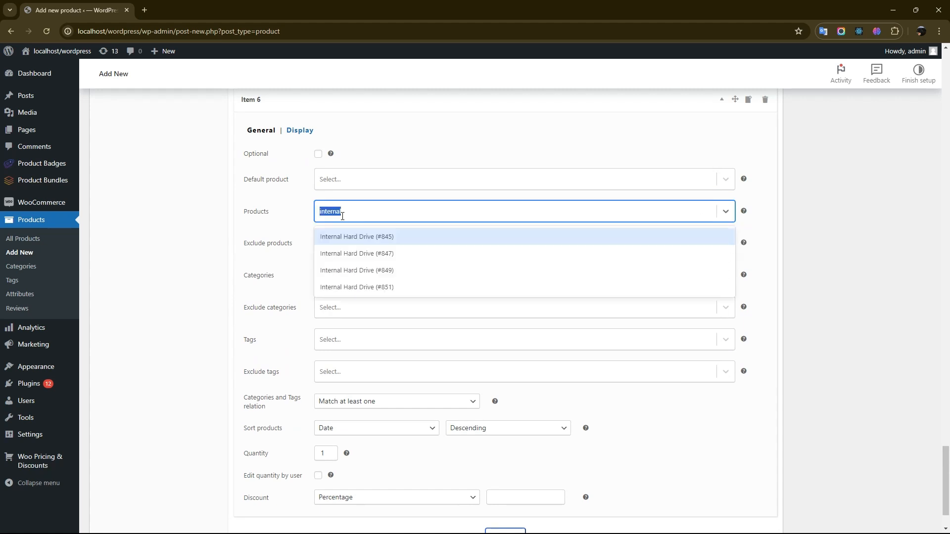
{"action": "key", "text": "Return"}
{"action": "key", "text": "Return"}
{"action": "key", "text": "Return"}
{"action": "key", "text": "Return"}
Add Item 7 to the bundle with the Pc power supply products #829, #831, #833 and #835.
{"action": "scroll", "coordinate": [504, 477], "scroll_direction": "down", "scroll_amount": 1}
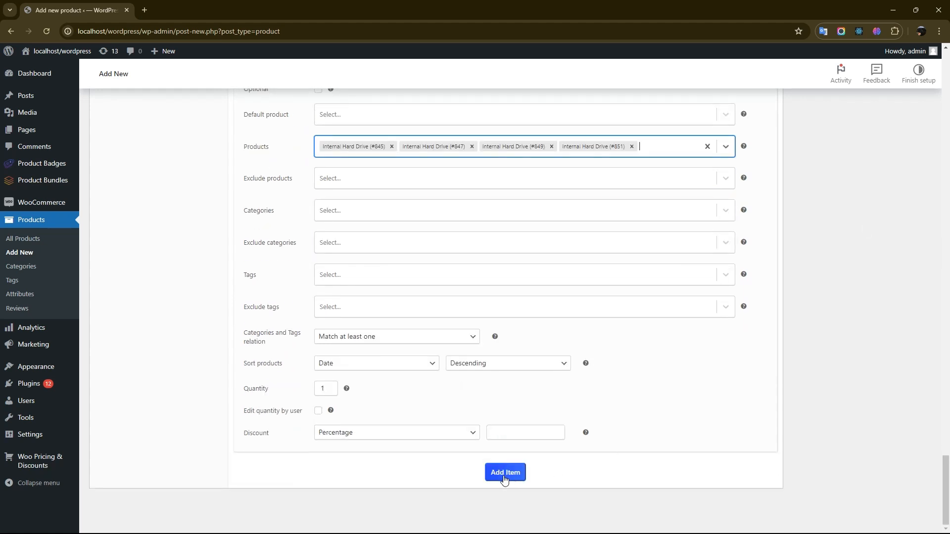
{"action": "left_click", "coordinate": [504, 471]}
{"action": "scroll", "coordinate": [252, 109], "scroll_direction": "down", "scroll_amount": 7}
{"action": "left_click", "coordinate": [338, 212]}
{"action": "type", "text": "pc power"}
{"action": "key", "text": "Return"}
{"action": "key", "text": "Return"}
{"action": "key", "text": "Return"}
{"action": "key", "text": "Return"}
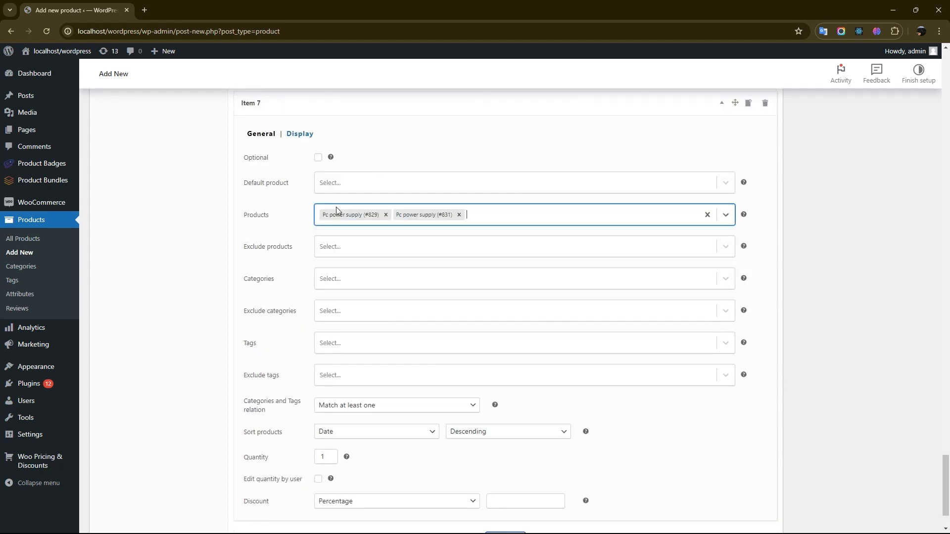
Add Item 8 to the bundle with the Cooling Pc Fan products #855, #857, #853 and #859.
{"action": "scroll", "coordinate": [676, 367], "scroll_direction": "down", "scroll_amount": 1}
{"action": "left_click", "coordinate": [505, 473]}
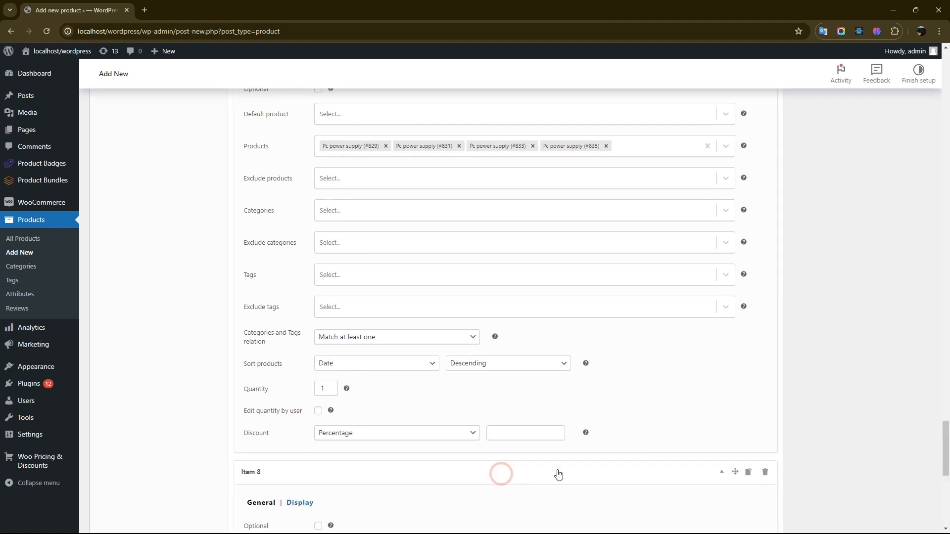
{"action": "scroll", "coordinate": [865, 364], "scroll_direction": "down", "scroll_amount": 7}
{"action": "left_click", "coordinate": [364, 229]}
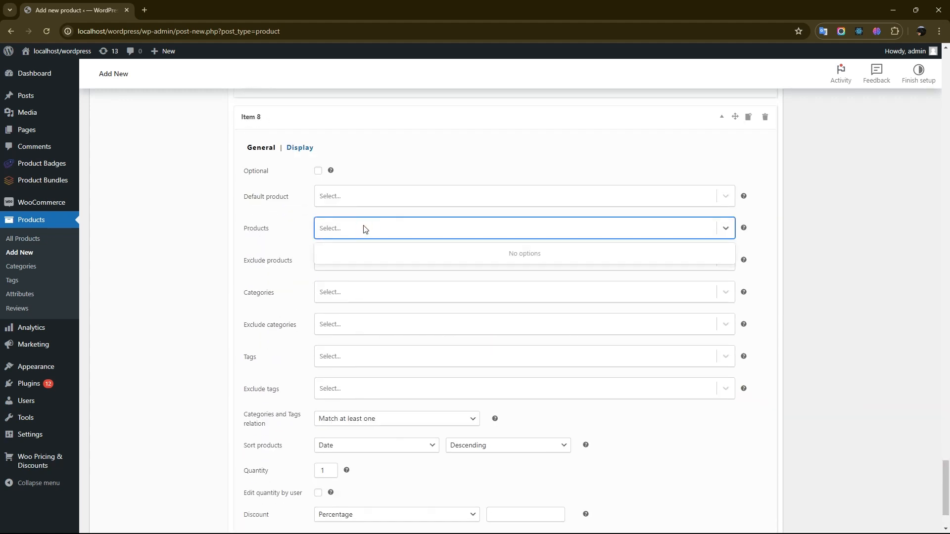
{"action": "type", "text": "fan"}
{"action": "key", "text": "Return"}
{"action": "key", "text": "Return"}
{"action": "key", "text": "Return"}
{"action": "key", "text": "Return"}
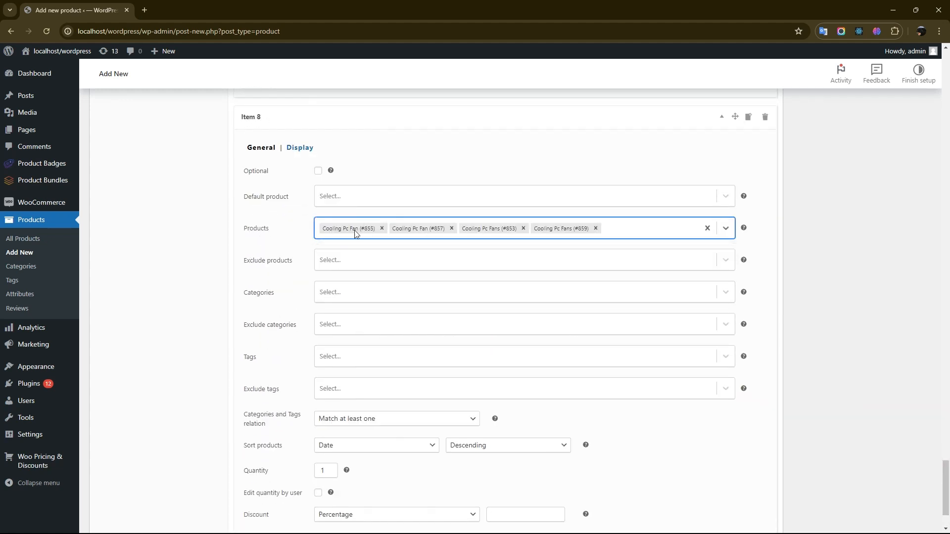
Enable an individual theme for the bundle, using the Grid 1 theme and Medium size.
{"action": "scroll", "coordinate": [853, 304], "scroll_direction": "up", "scroll_amount": 20}
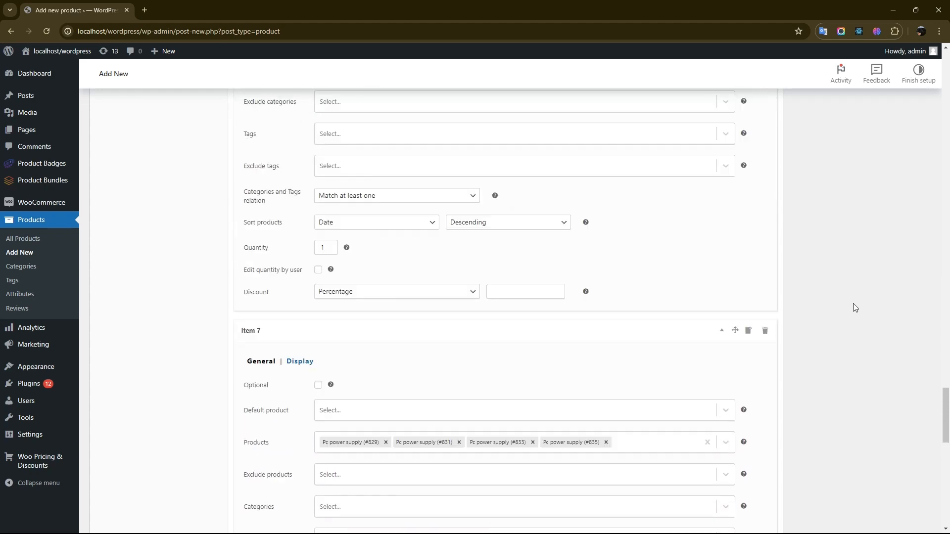
{"action": "scroll", "coordinate": [852, 304], "scroll_direction": "up", "scroll_amount": 20}
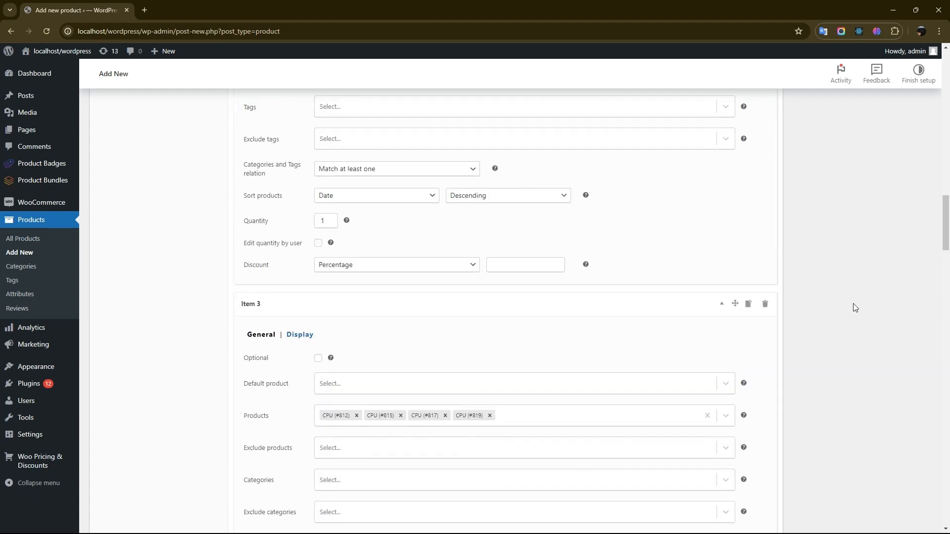
{"action": "scroll", "coordinate": [853, 303], "scroll_direction": "up", "scroll_amount": 20}
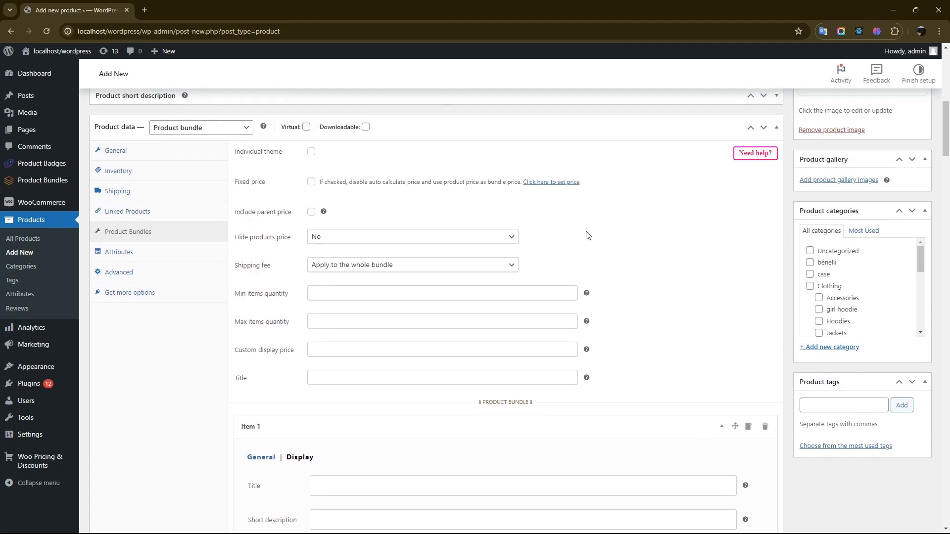
{"action": "left_click", "coordinate": [311, 152]}
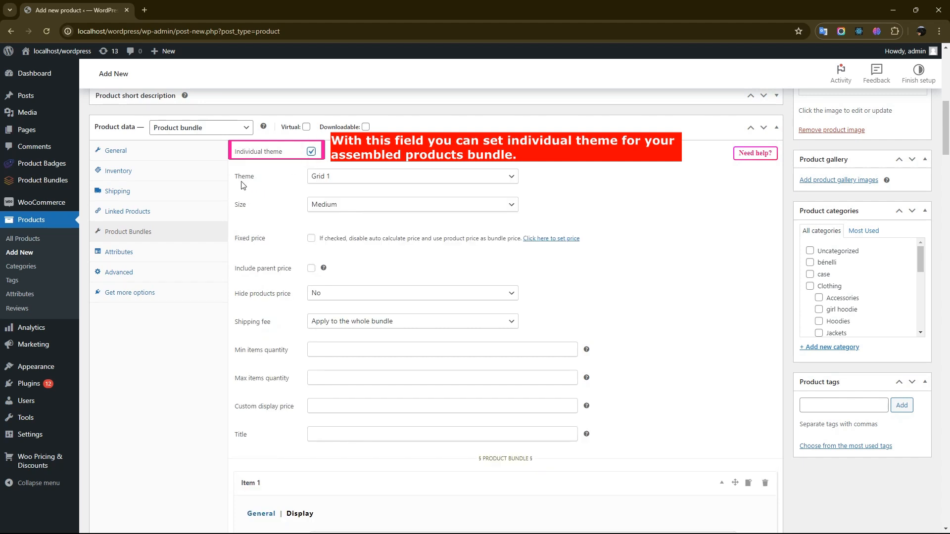
{"action": "left_click", "coordinate": [342, 177]}
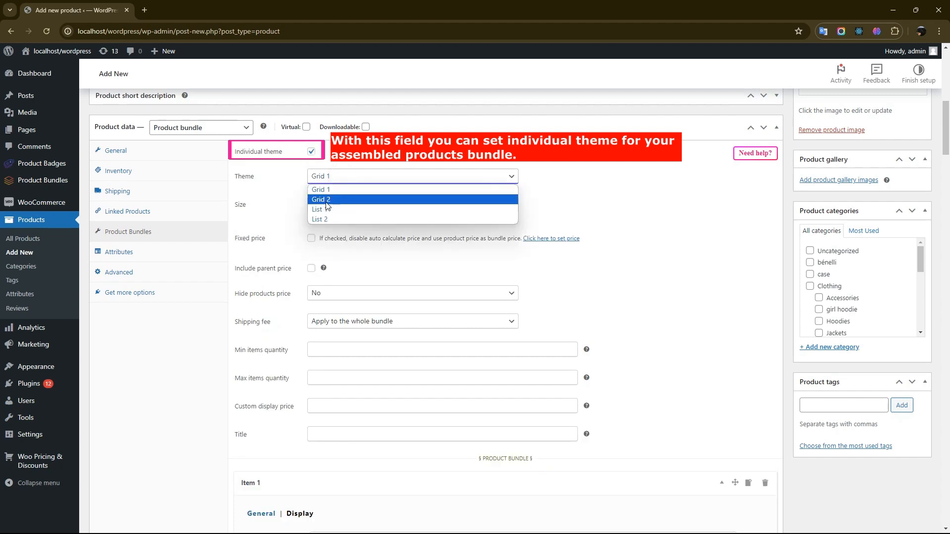
{"action": "left_click", "coordinate": [319, 189]}
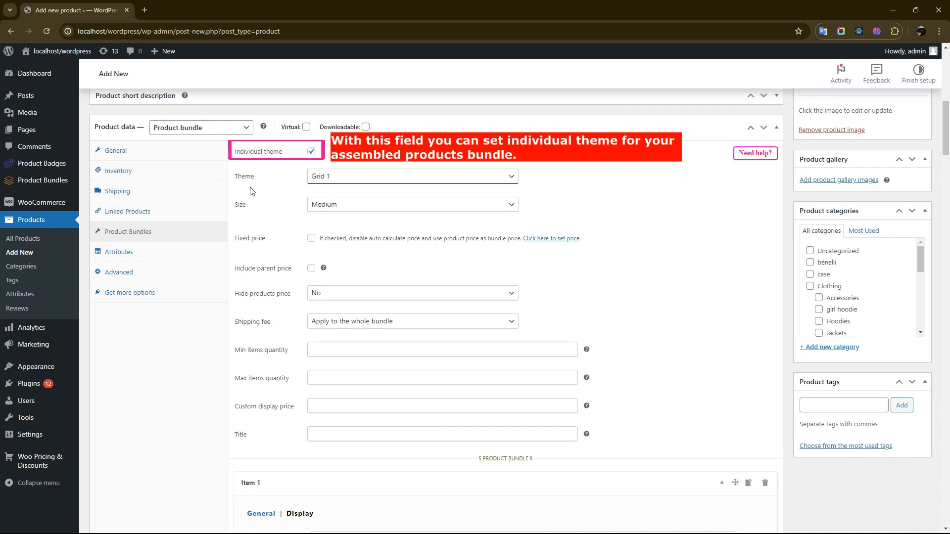
{"action": "left_click", "coordinate": [360, 205]}
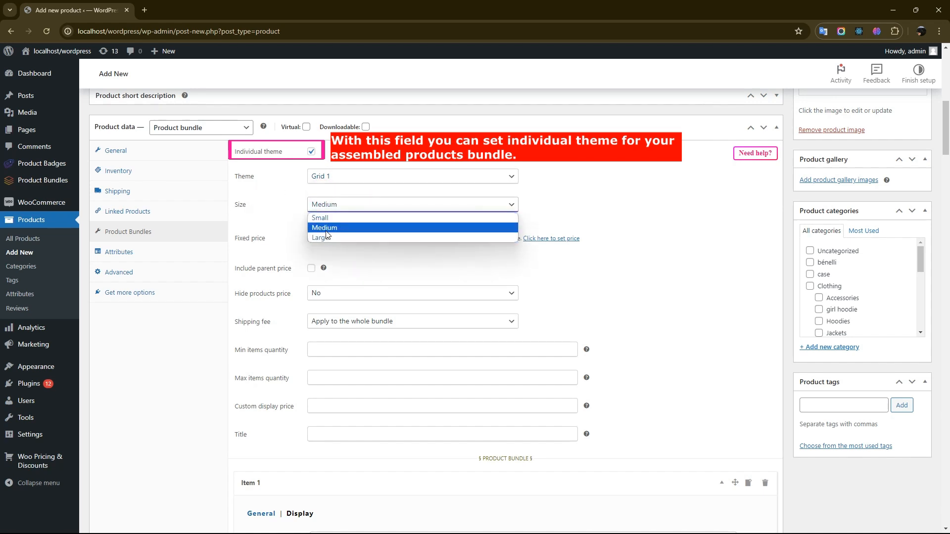
{"action": "left_click", "coordinate": [325, 229]}
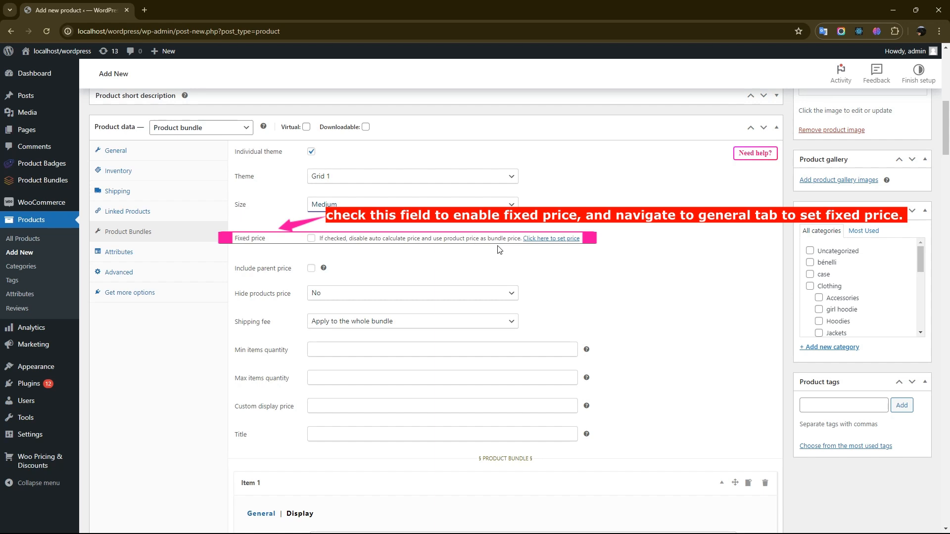
Enable Fixed price for the bundle and enter a trial regular price in its general product data.
{"action": "left_click", "coordinate": [311, 238]}
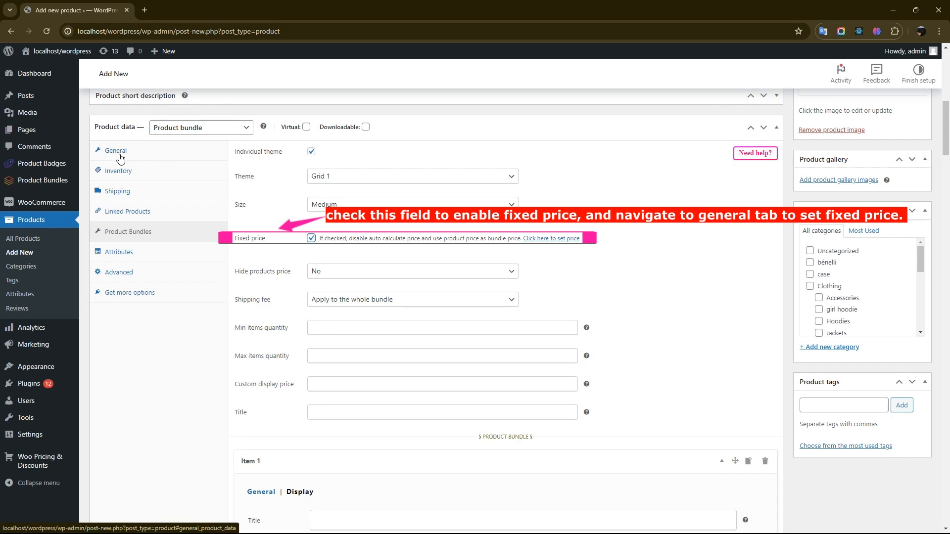
{"action": "left_click", "coordinate": [528, 238]}
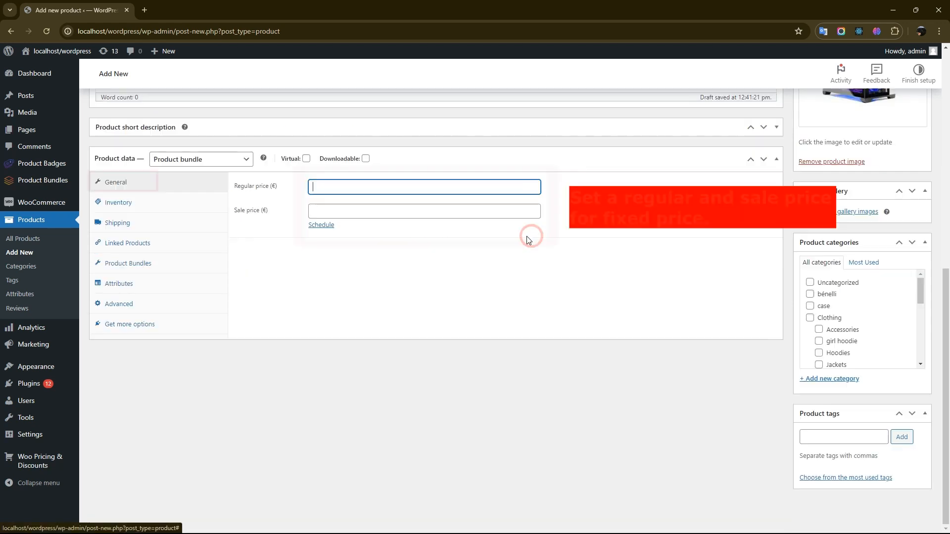
{"action": "left_click", "coordinate": [320, 186]}
{"action": "type", "text": "3222"}
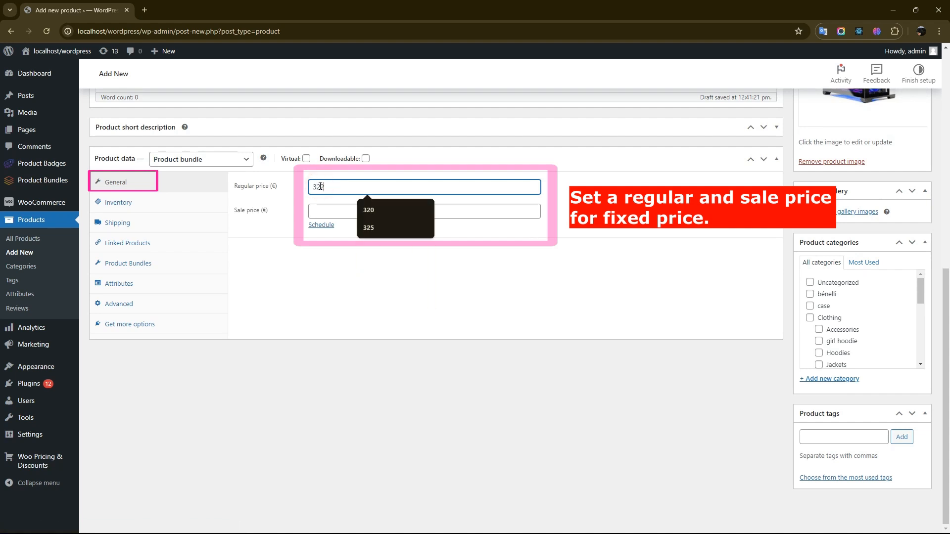
Clear the regular price and disable Fixed price so the bundle uses auto-calculated pricing.
{"action": "left_click_drag", "start_coordinate": [332, 186], "coordinate": [311, 187]}
{"action": "key", "text": "BackSpace"}
{"action": "left_click", "coordinate": [301, 197]}
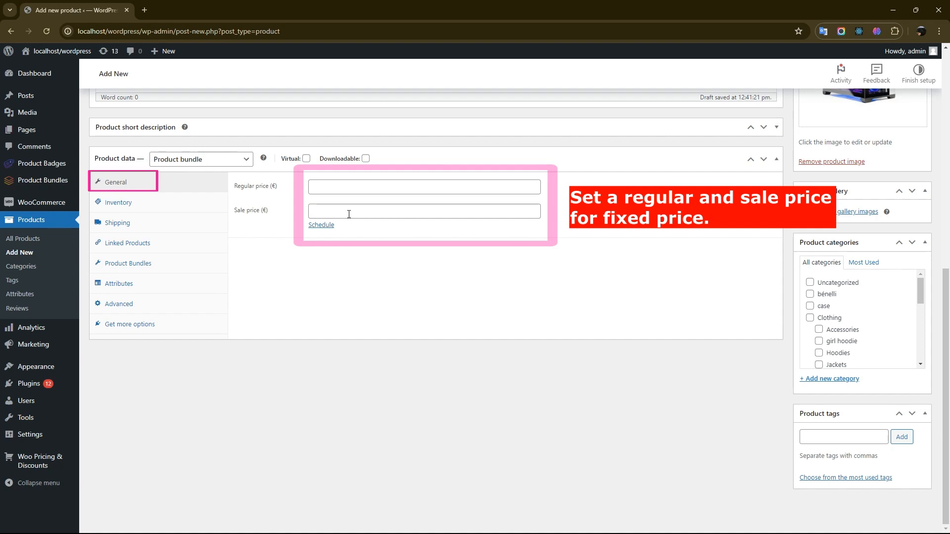
{"action": "left_click", "coordinate": [135, 271]}
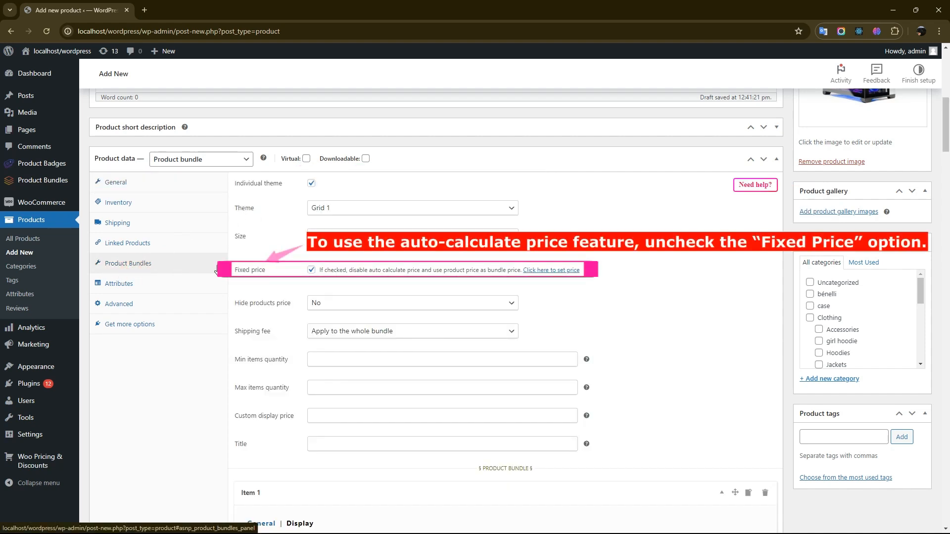
{"action": "left_click", "coordinate": [311, 270]}
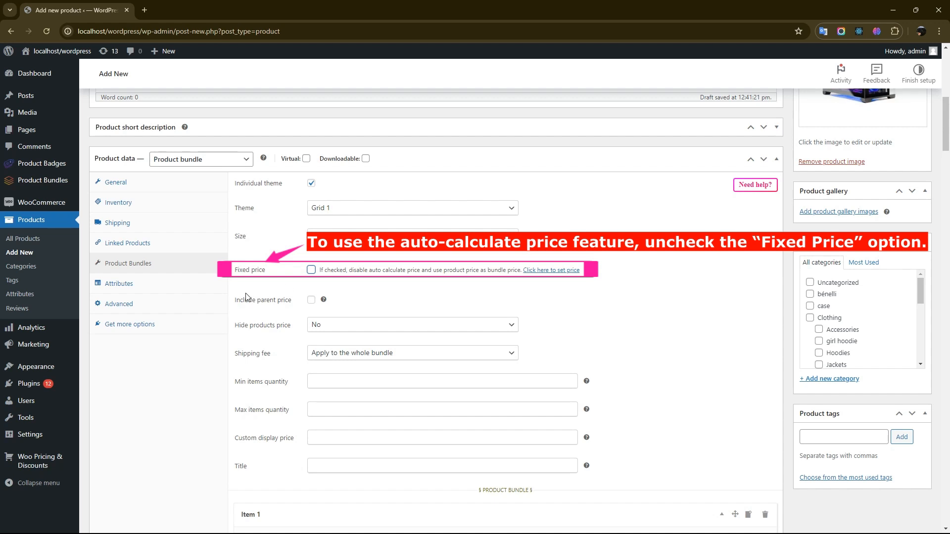
Try out Include parent price, and keep Hide products price at No and Shipping fee at Apply to the whole bundle.
{"action": "left_click", "coordinate": [311, 301]}
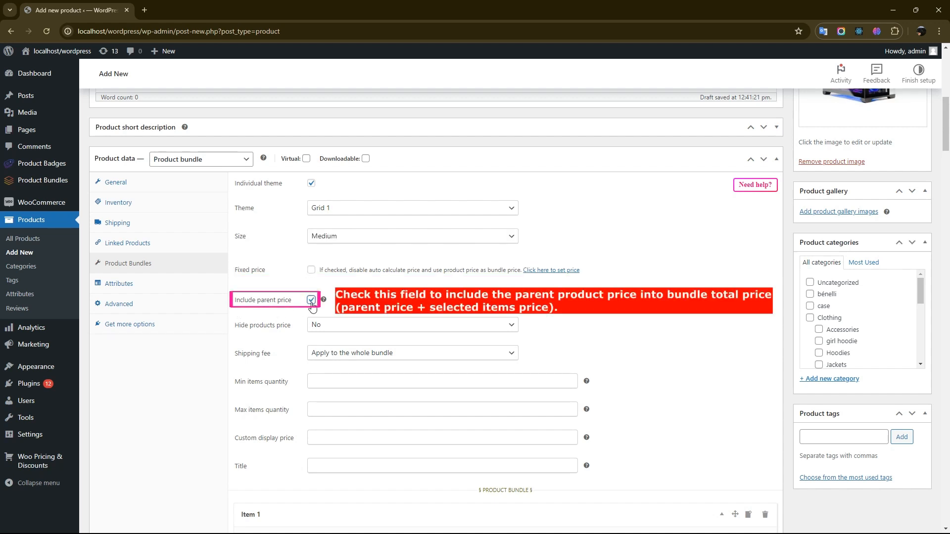
{"action": "left_click", "coordinate": [310, 300]}
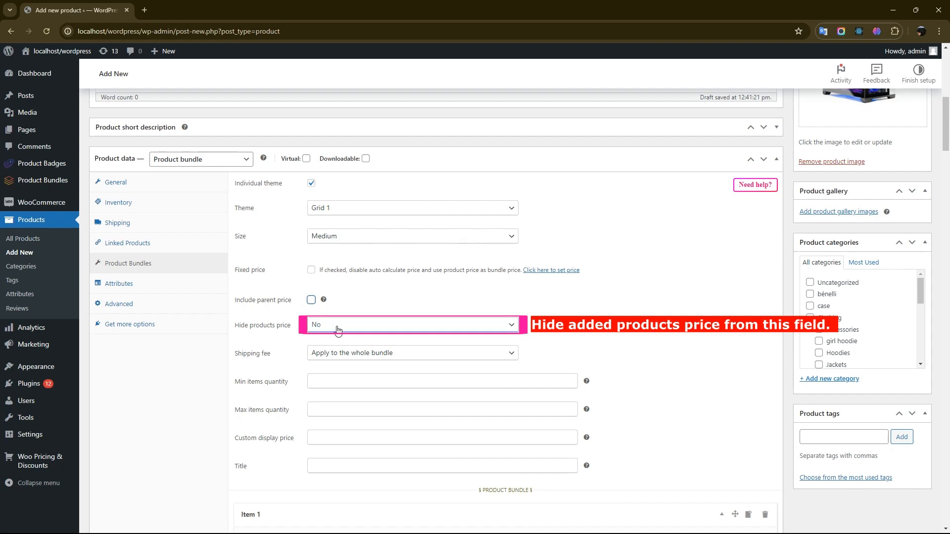
{"action": "left_click", "coordinate": [436, 324]}
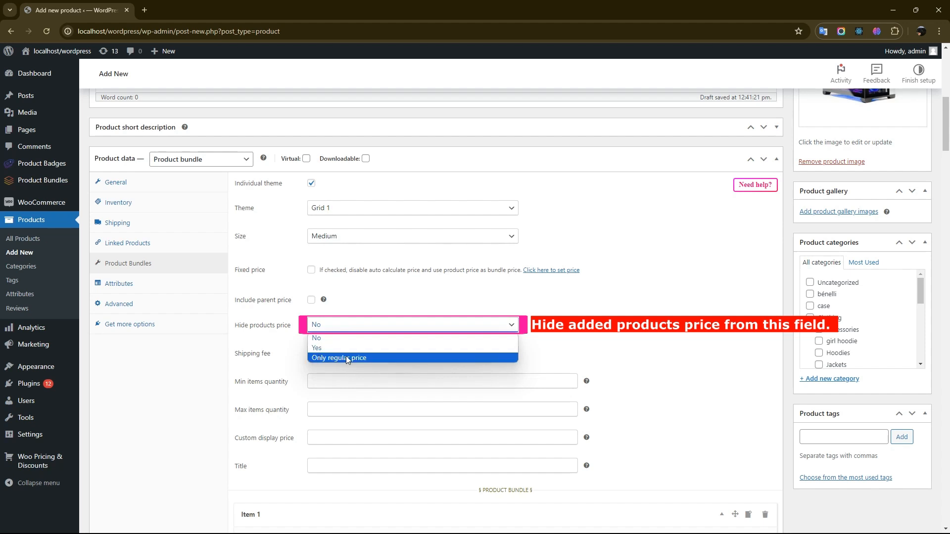
{"action": "left_click", "coordinate": [315, 338]}
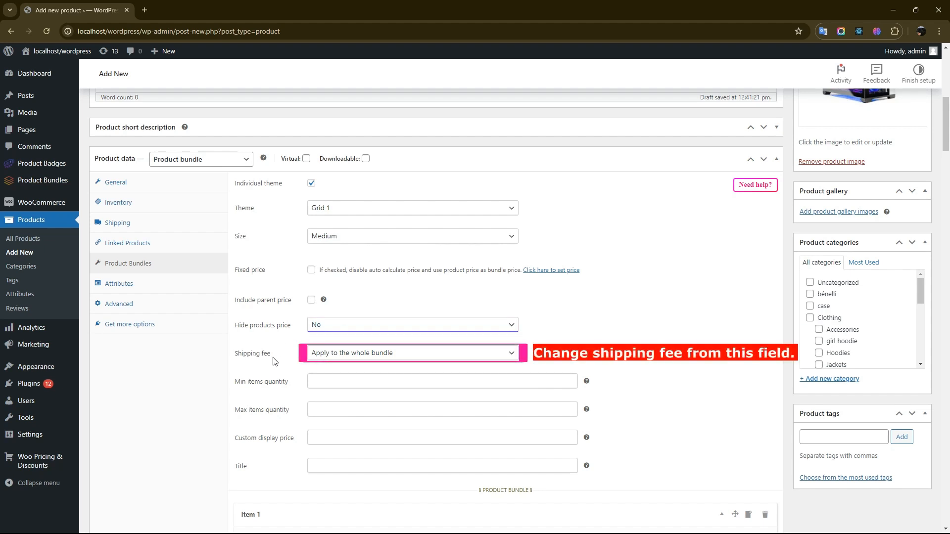
{"action": "left_click", "coordinate": [381, 354]}
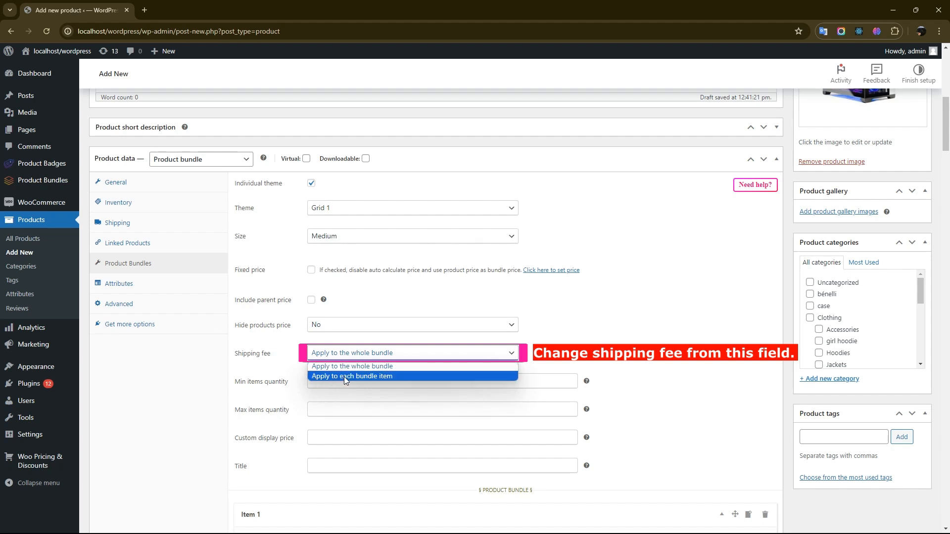
{"action": "left_click", "coordinate": [361, 366]}
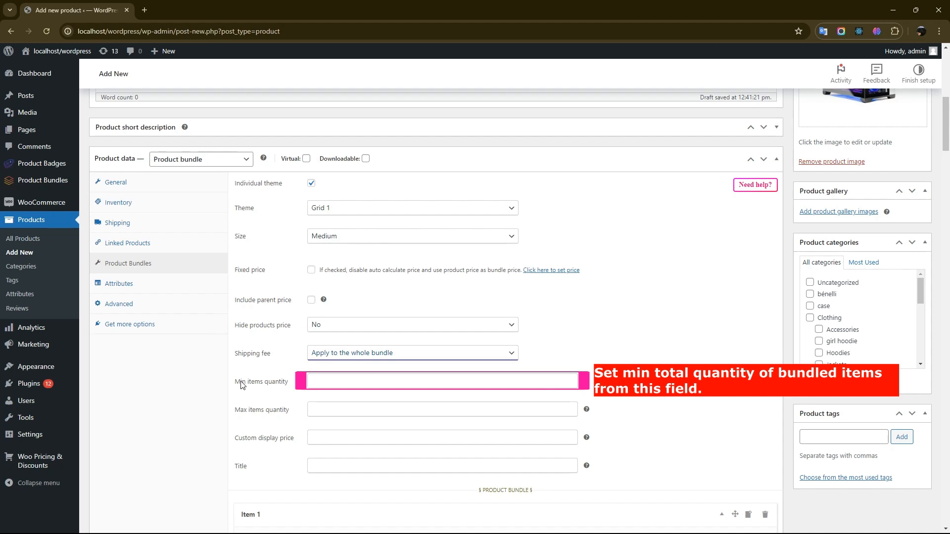
Try out minimum and maximum item quantities for the bundle and leave both limits empty.
{"action": "left_click", "coordinate": [310, 381]}
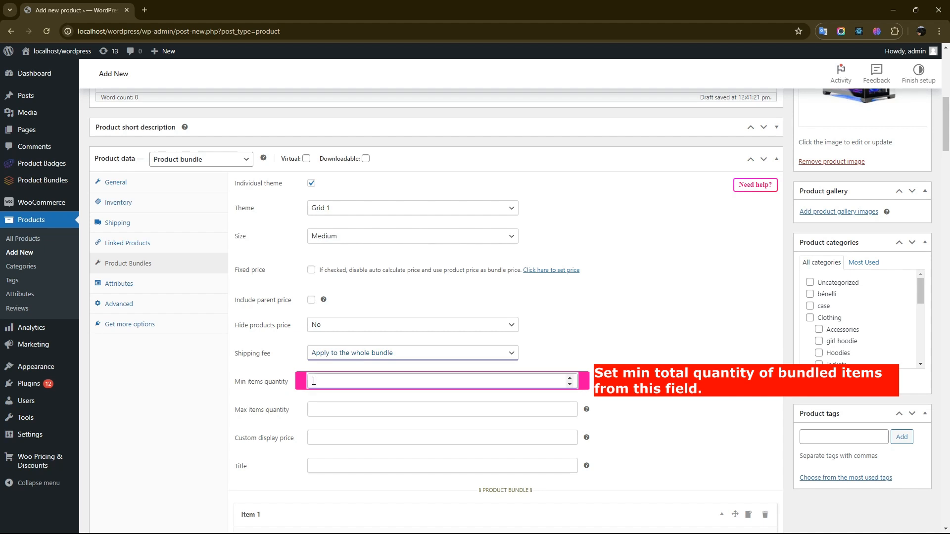
{"action": "left_click", "coordinate": [322, 379]}
{"action": "left_click", "coordinate": [569, 379]}
{"action": "left_click", "coordinate": [570, 378]}
{"action": "left_click", "coordinate": [570, 378]}
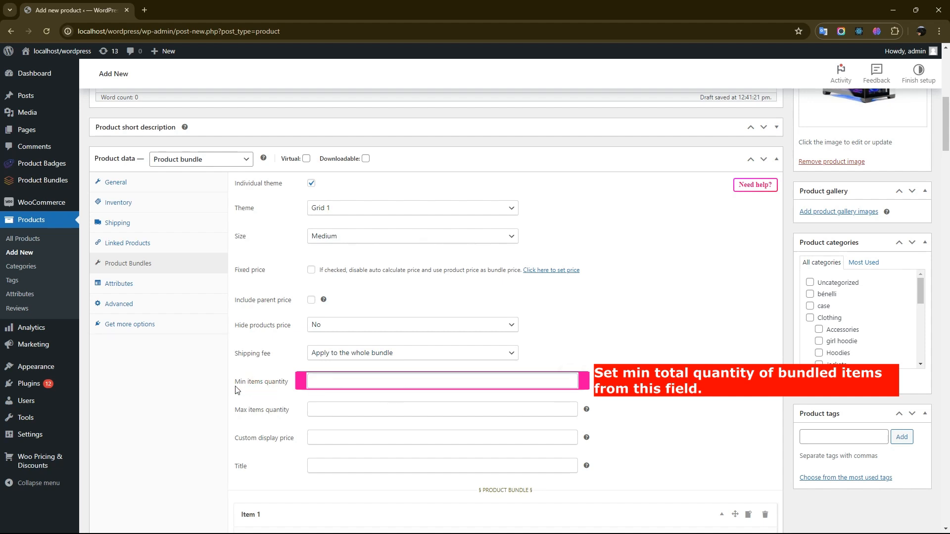
{"action": "left_click", "coordinate": [340, 409]}
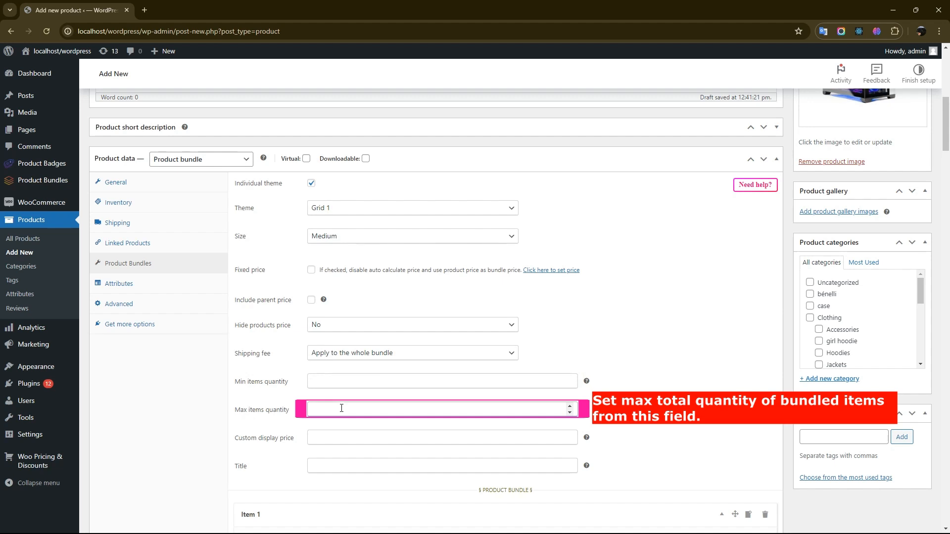
{"action": "left_click", "coordinate": [569, 404]}
{"action": "left_click", "coordinate": [569, 404]}
{"action": "left_click_drag", "start_coordinate": [337, 414], "coordinate": [310, 413]}
{"action": "key", "text": "BackSpace"}
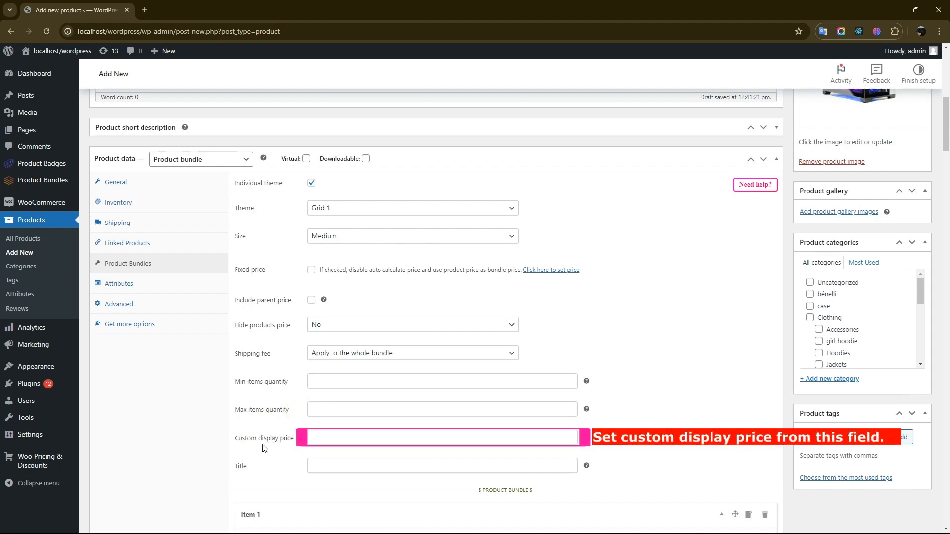
Try "From $44.57 - $59.90" as the bundle's custom display price and clear it again.
{"action": "left_click", "coordinate": [329, 441]}
{"action": "left_click", "coordinate": [341, 440]}
{"action": "left_click", "coordinate": [397, 377]}
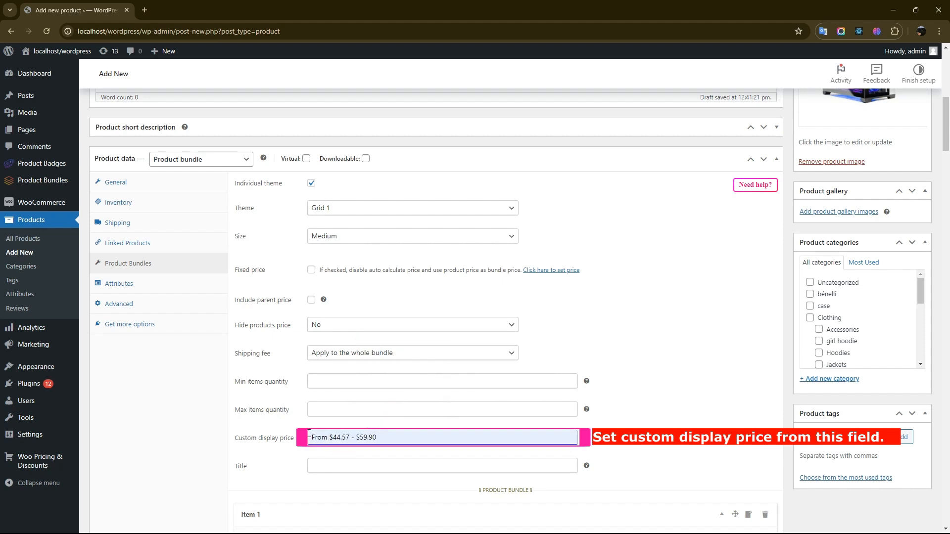
{"action": "left_click_drag", "start_coordinate": [377, 438], "coordinate": [312, 439]}
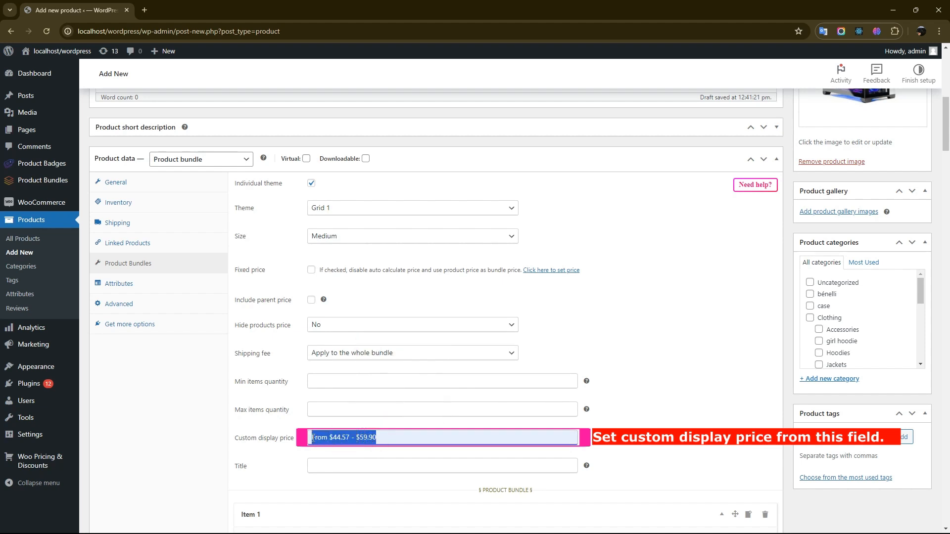
{"action": "key", "text": "BackSpace"}
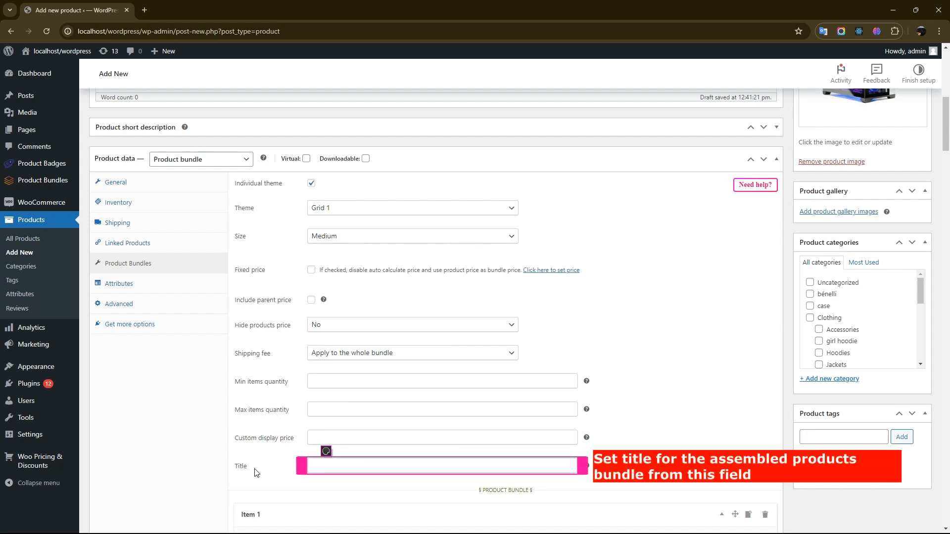
Set the bundle title to "Please Assemble your Case" and publish the product.
{"action": "left_click", "coordinate": [324, 465]}
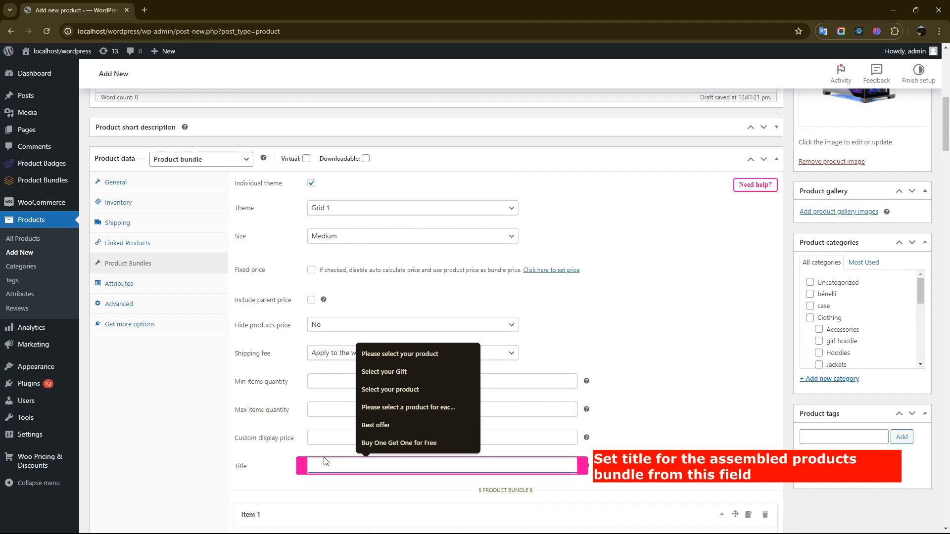
{"action": "type", "text": "Please Assemble your Case"}
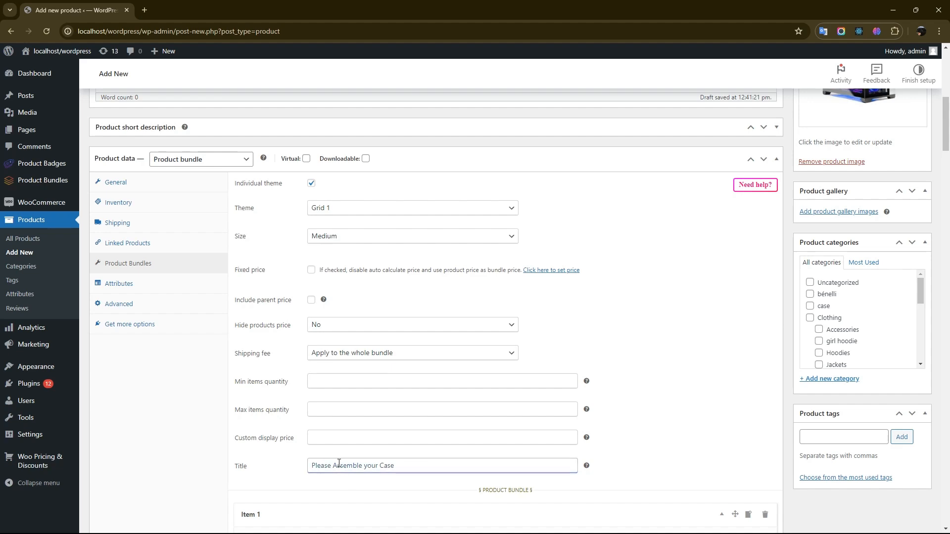
{"action": "left_click", "coordinate": [276, 478]}
{"action": "scroll", "coordinate": [782, 381], "scroll_direction": "up", "scroll_amount": 6}
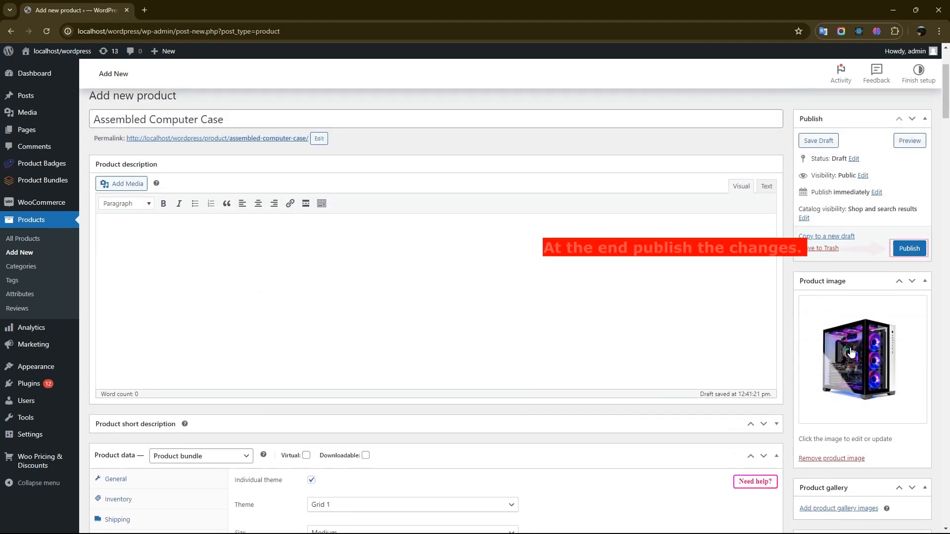
{"action": "left_click", "coordinate": [910, 249]}
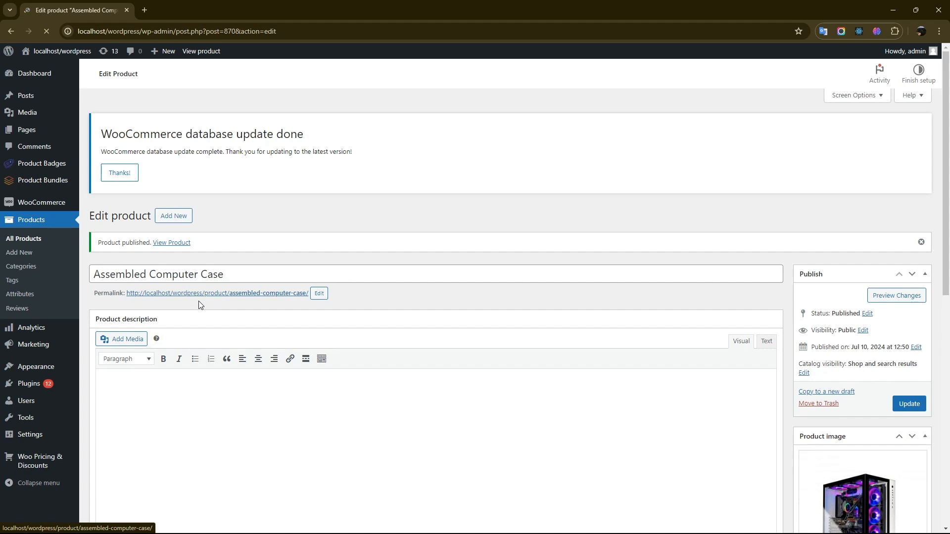
Open the published Assembled Computer Case product page in a new tab and view its bundle items.
{"action": "right_click", "coordinate": [192, 296]}
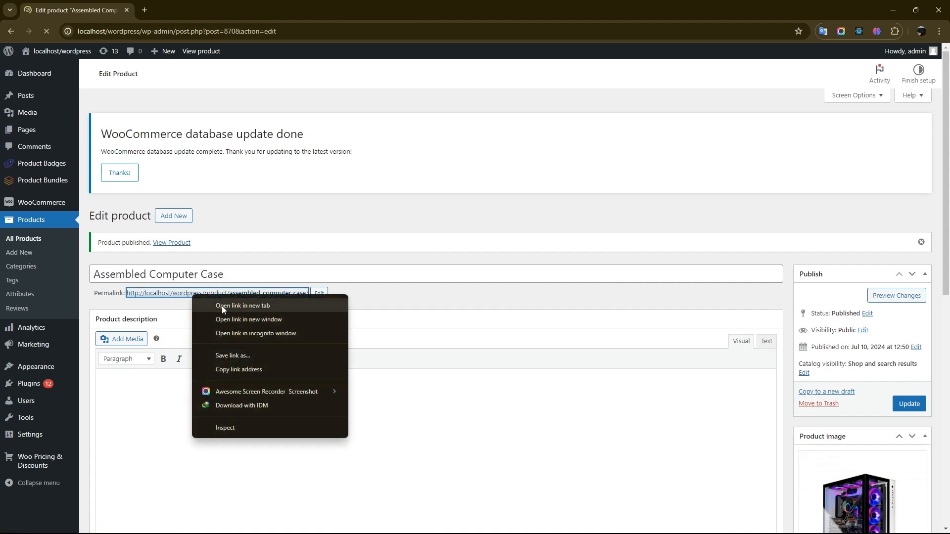
{"action": "left_click", "coordinate": [254, 306]}
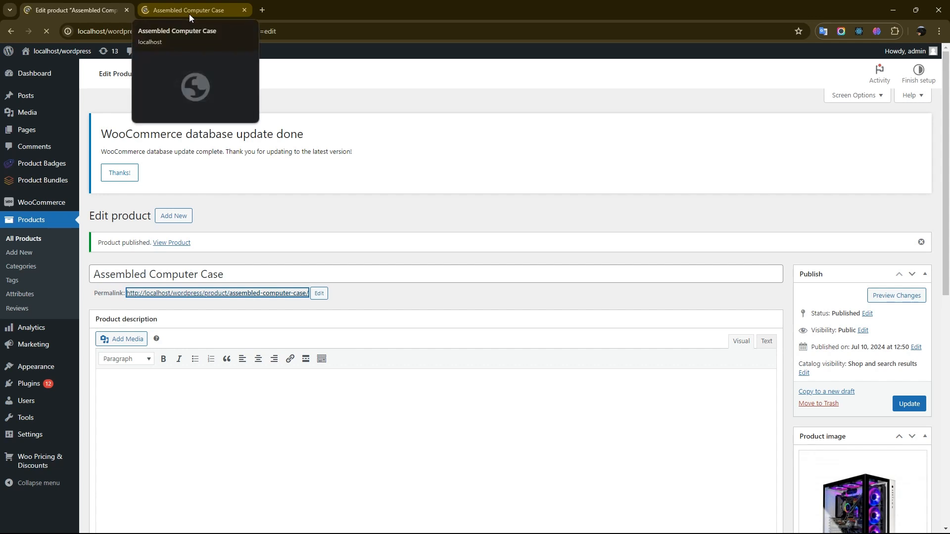
{"action": "left_click", "coordinate": [189, 14]}
{"action": "left_click_drag", "start_coordinate": [946, 172], "coordinate": [948, 197]}
{"action": "scroll", "coordinate": [947, 212], "scroll_direction": "down", "scroll_amount": 1}
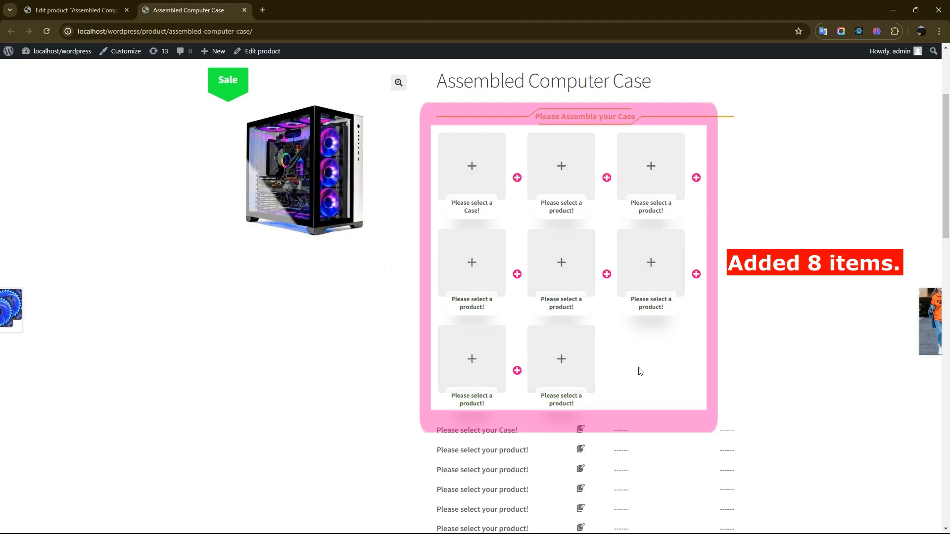
Open the case choices for the first bundle item and view the first case's product information and images.
{"action": "left_click", "coordinate": [470, 216]}
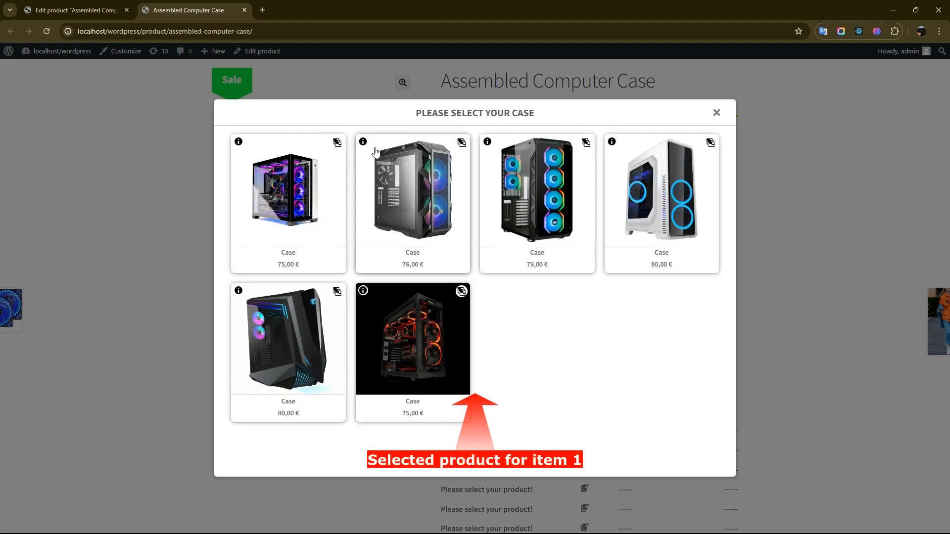
{"action": "left_click", "coordinate": [239, 143]}
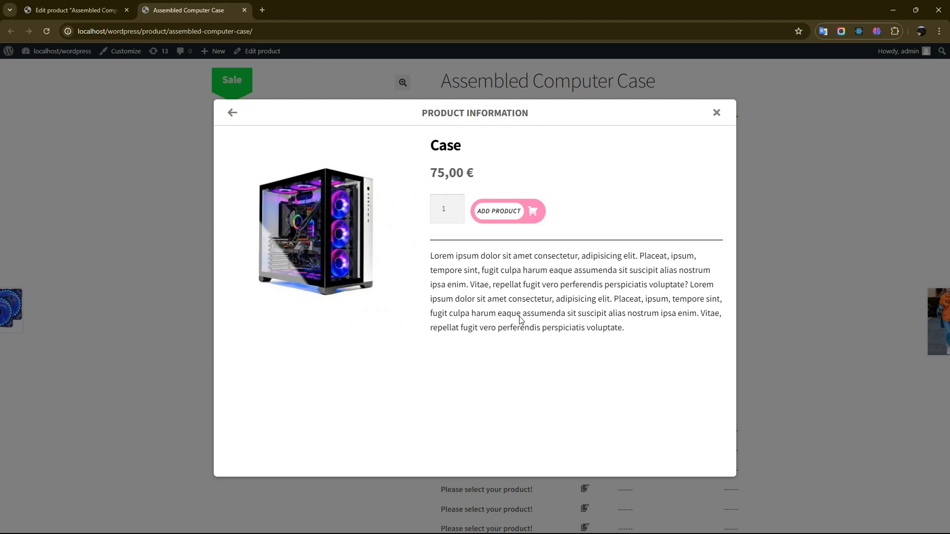
{"action": "left_click", "coordinate": [234, 113]}
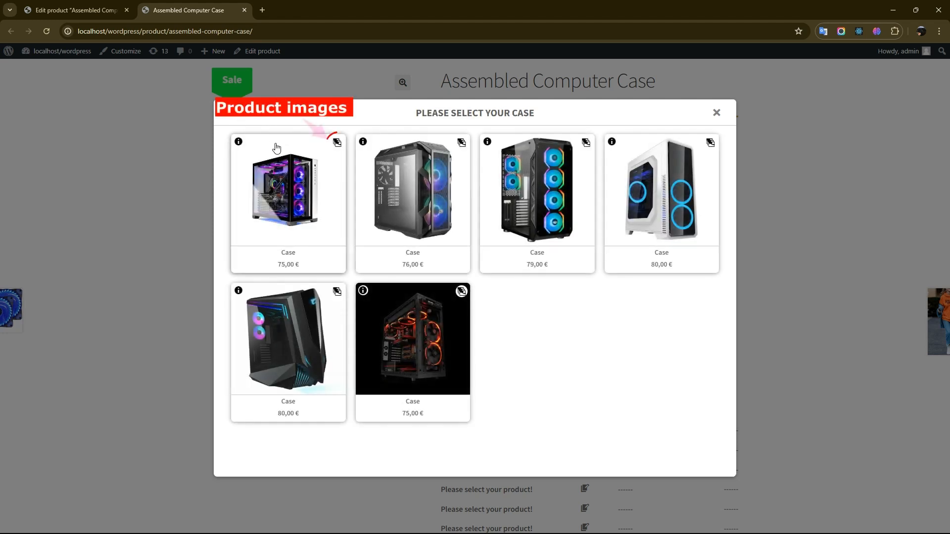
{"action": "left_click", "coordinate": [336, 145]}
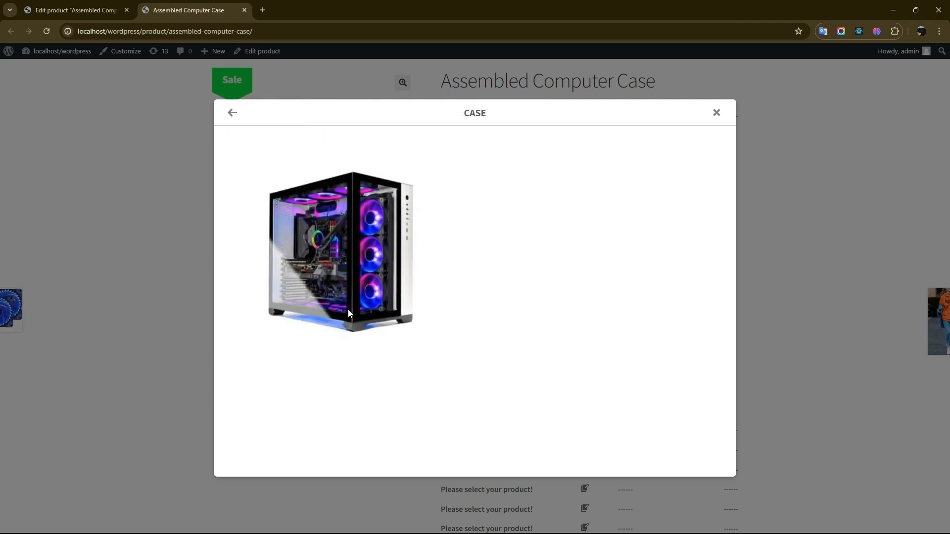
{"action": "left_click", "coordinate": [234, 112]}
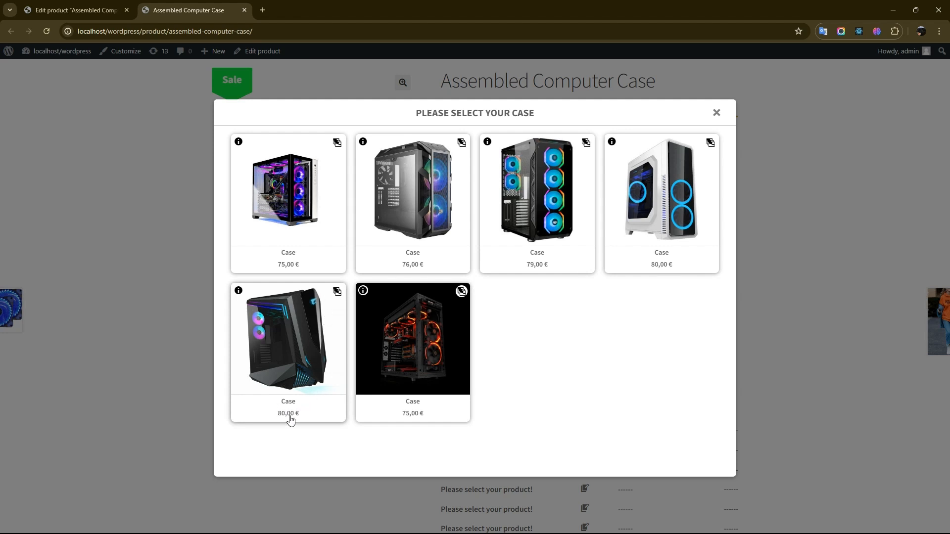
Choose the 79,00 € case for the first bundle item and the 325,00 € motherboard for the second.
{"action": "left_click", "coordinate": [541, 231]}
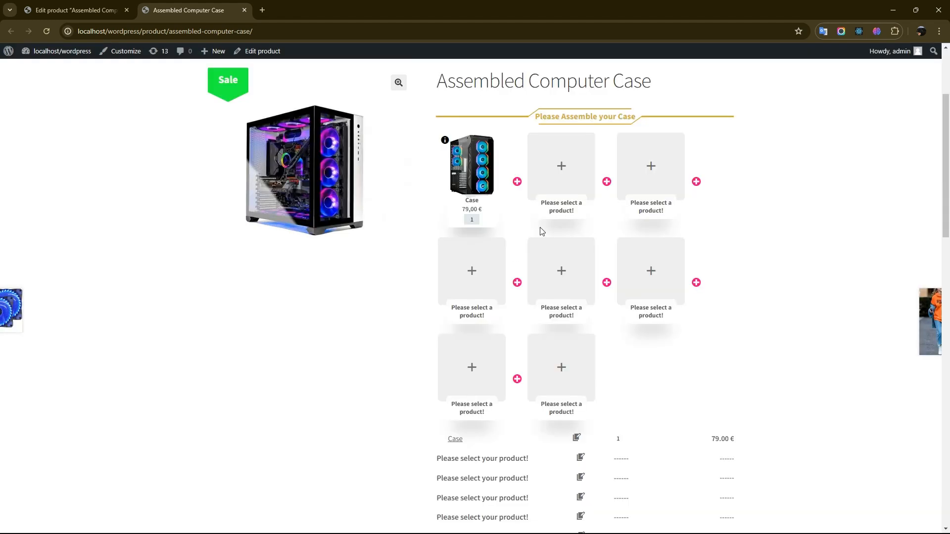
{"action": "left_click", "coordinate": [552, 191]}
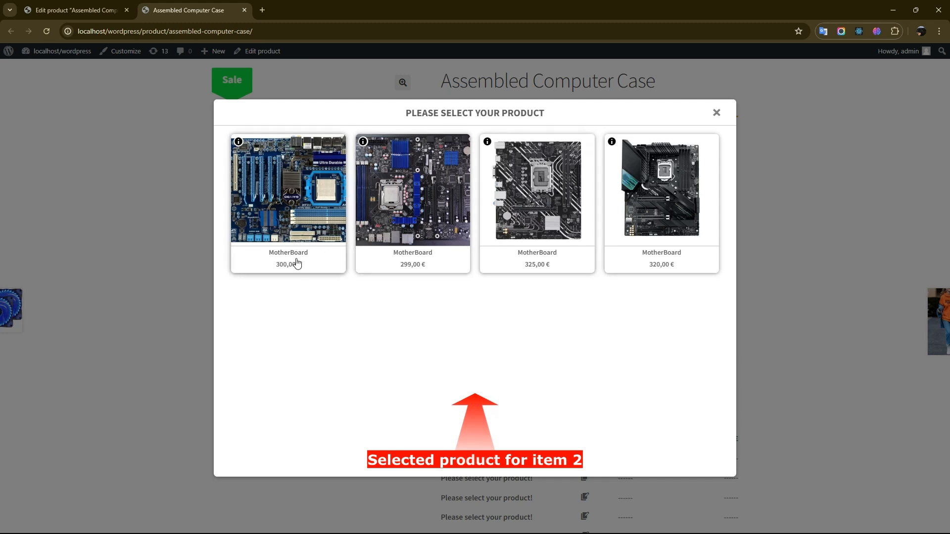
{"action": "left_click", "coordinate": [547, 255]}
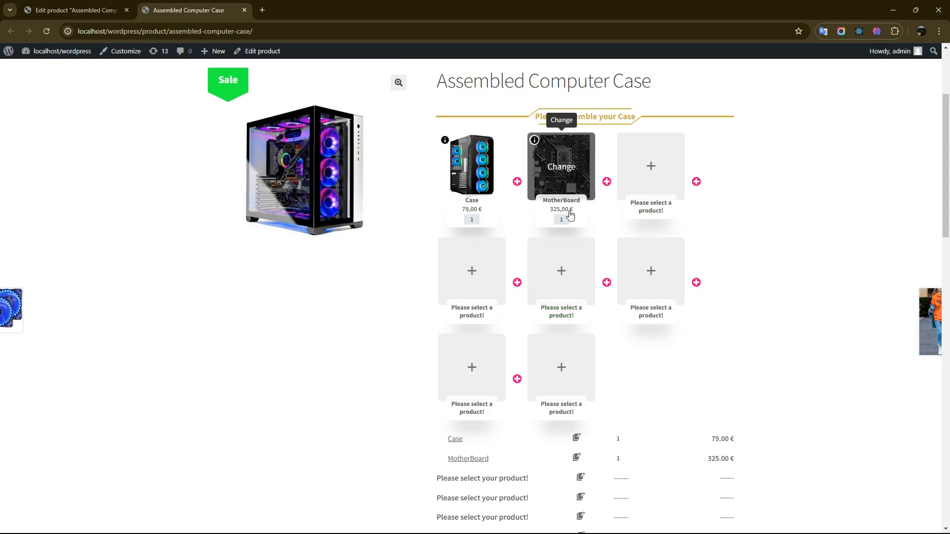
Choose the 265,00 € CPU for the third bundle item and the 1.700,00 € gaming graphic card for the fourth.
{"action": "left_click", "coordinate": [629, 187]}
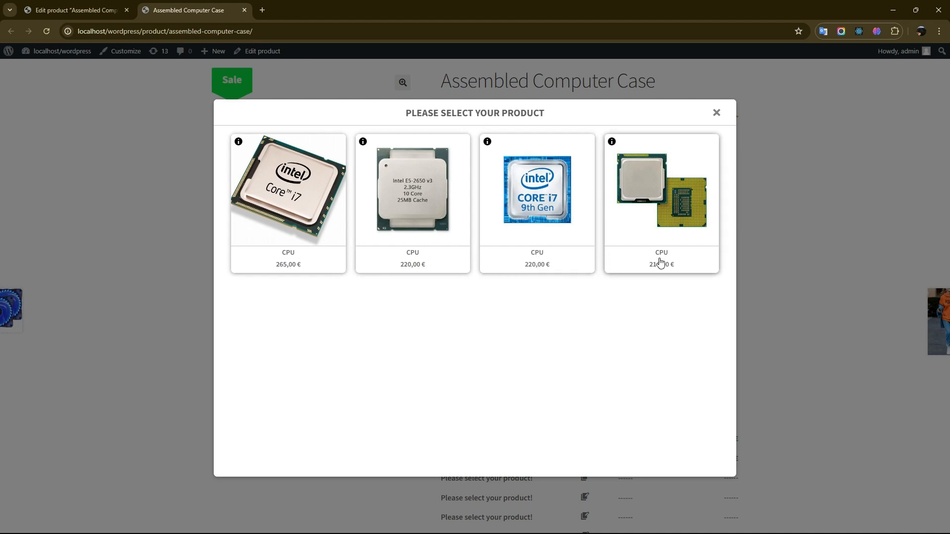
{"action": "left_click", "coordinate": [311, 248]}
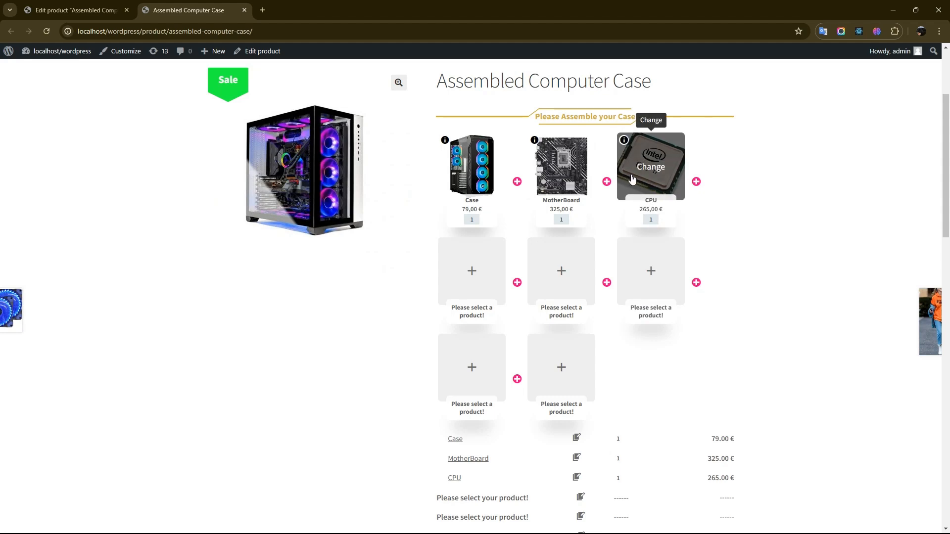
{"action": "left_click", "coordinate": [486, 270]}
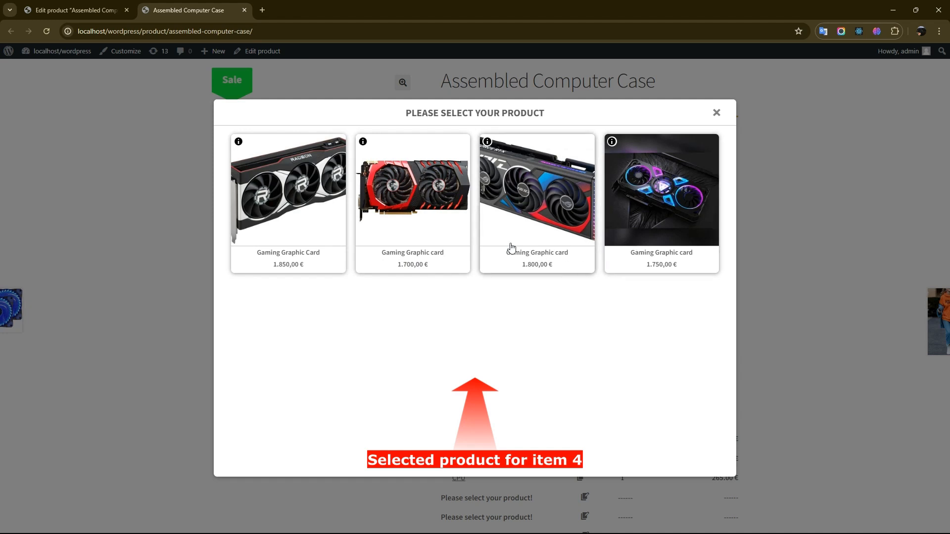
{"action": "left_click", "coordinate": [456, 240]}
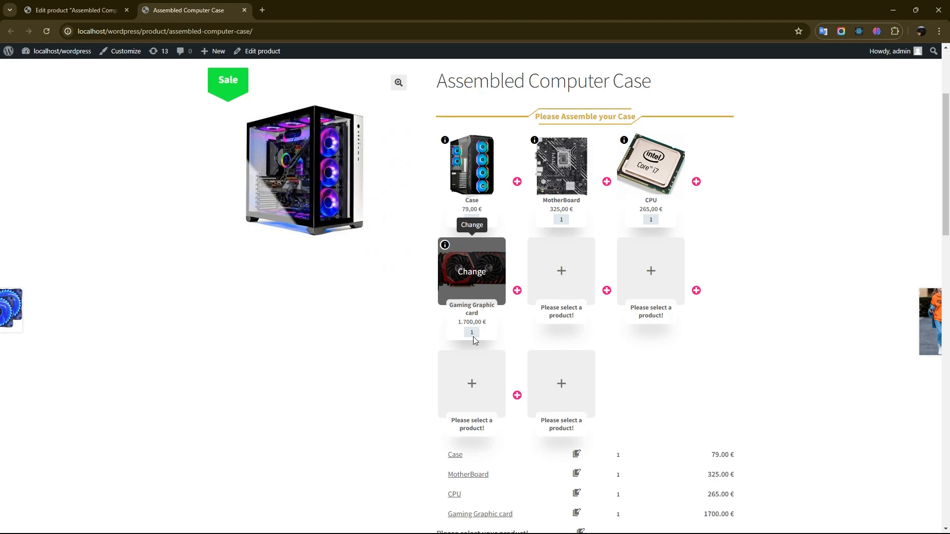
Choose the 115,00 € RAM memory for the fifth bundle item and the 73,50 € internal hard drive for the sixth.
{"action": "left_click", "coordinate": [557, 269]}
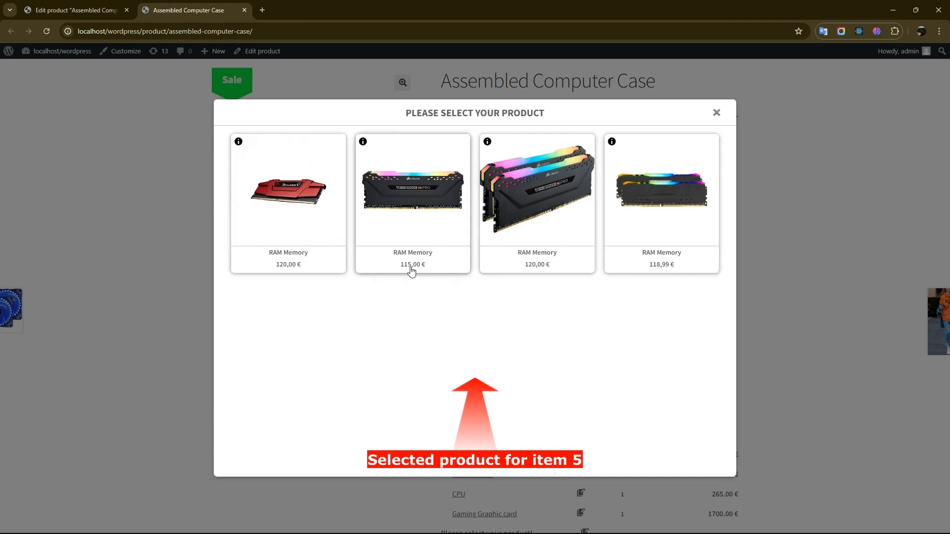
{"action": "left_click", "coordinate": [417, 225]}
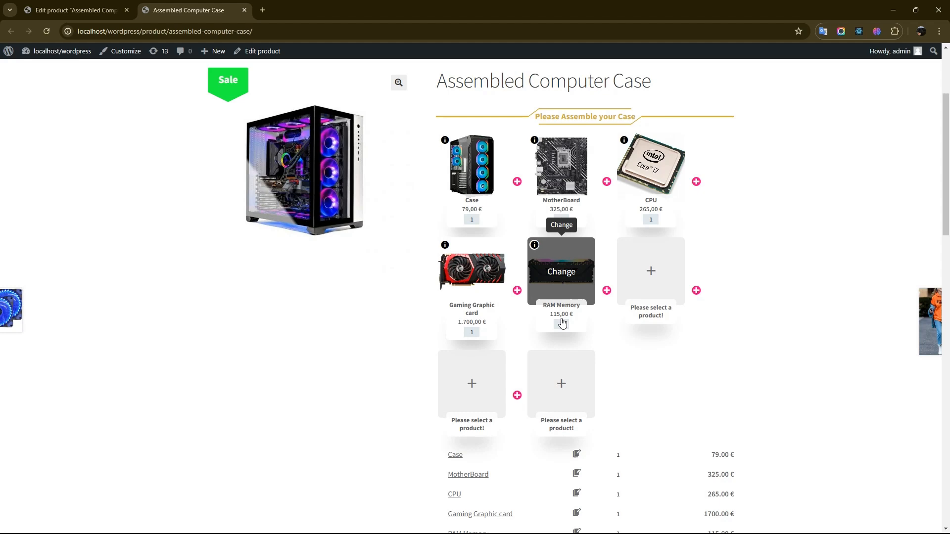
{"action": "left_click", "coordinate": [640, 280]}
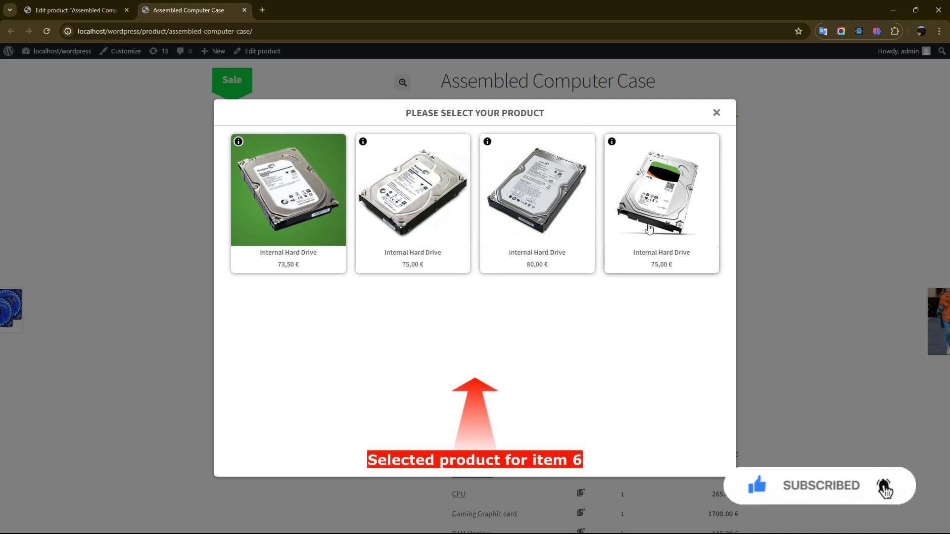
{"action": "left_click", "coordinate": [336, 222]}
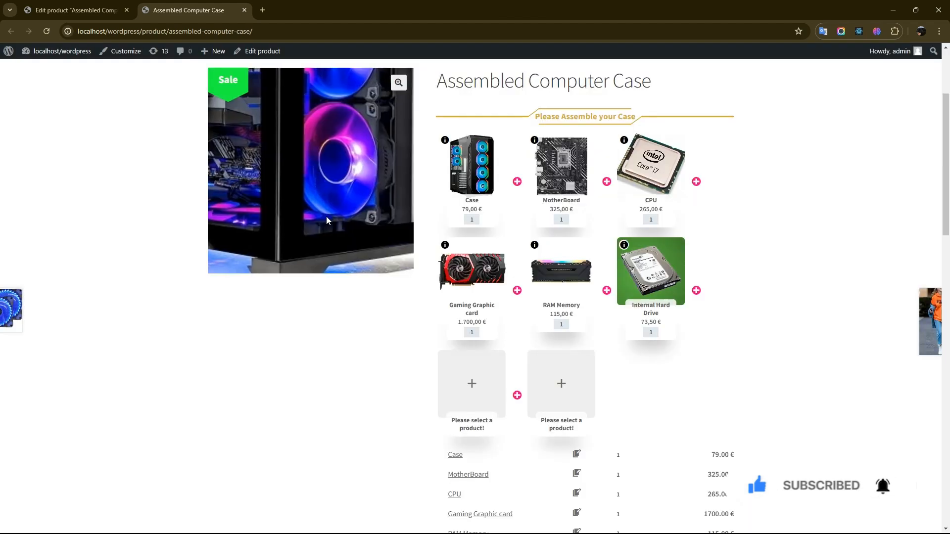
Choose the 175,00 € PC power supply for the seventh bundle item and the 19,00 € cooling PC fans for the eighth.
{"action": "left_click", "coordinate": [471, 379]}
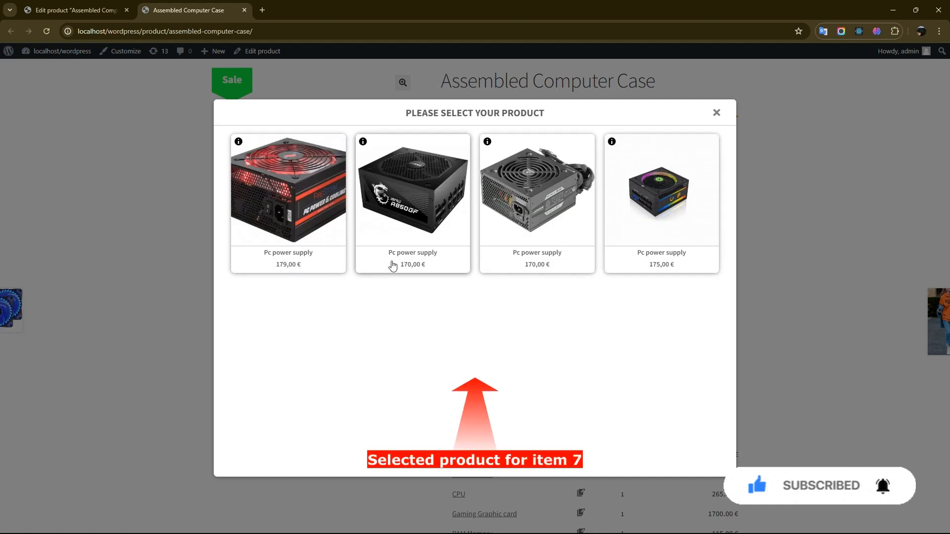
{"action": "left_click", "coordinate": [646, 251]}
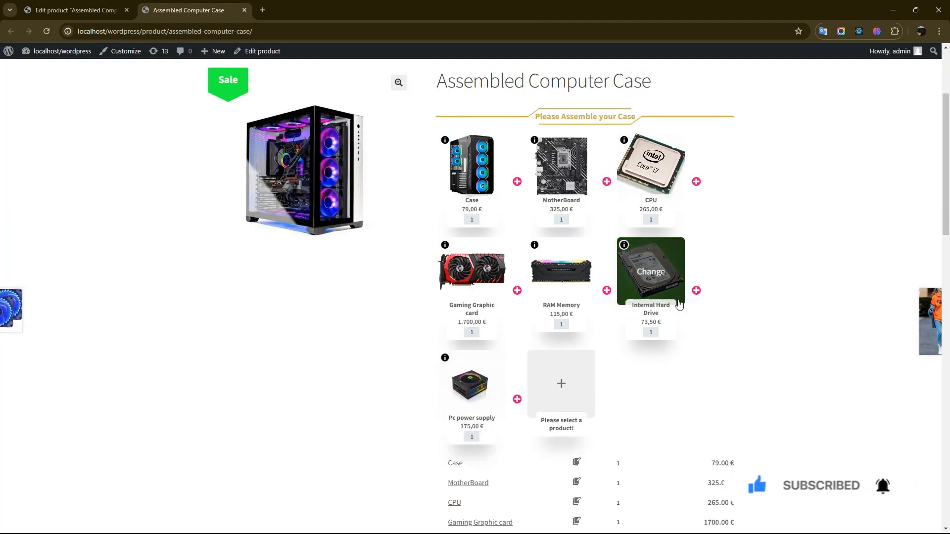
{"action": "left_click", "coordinate": [571, 393]}
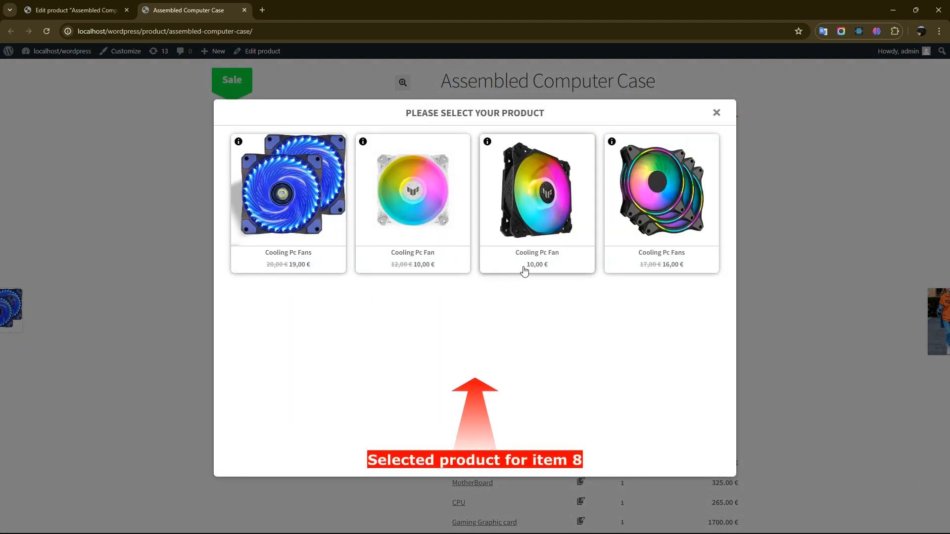
{"action": "left_click", "coordinate": [303, 236]}
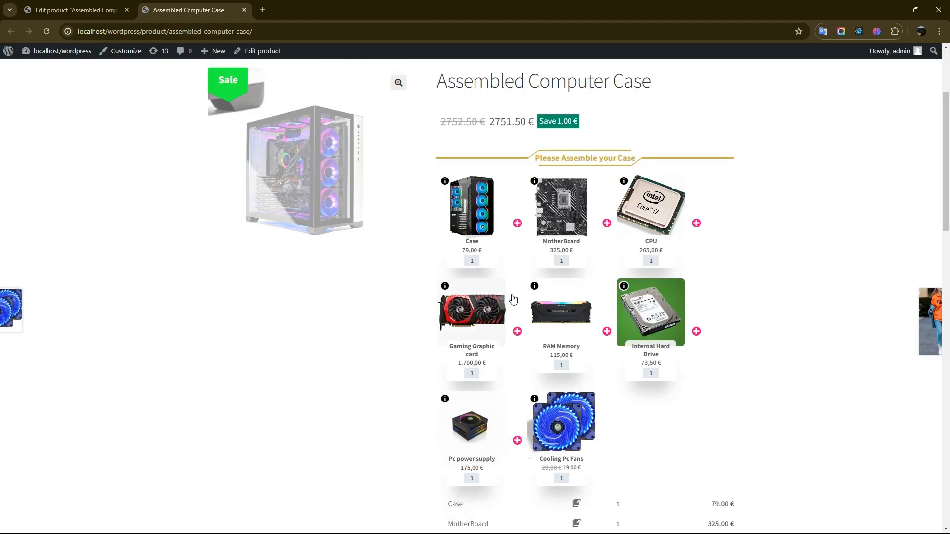
Review the selected product list with its bundle price and add the assembled computer case to the cart.
{"action": "scroll", "coordinate": [940, 226], "scroll_direction": "down", "scroll_amount": 2}
{"action": "left_click_drag", "start_coordinate": [948, 228], "coordinate": [947, 266]}
{"action": "mouse_move", "coordinate": [558, 265]}
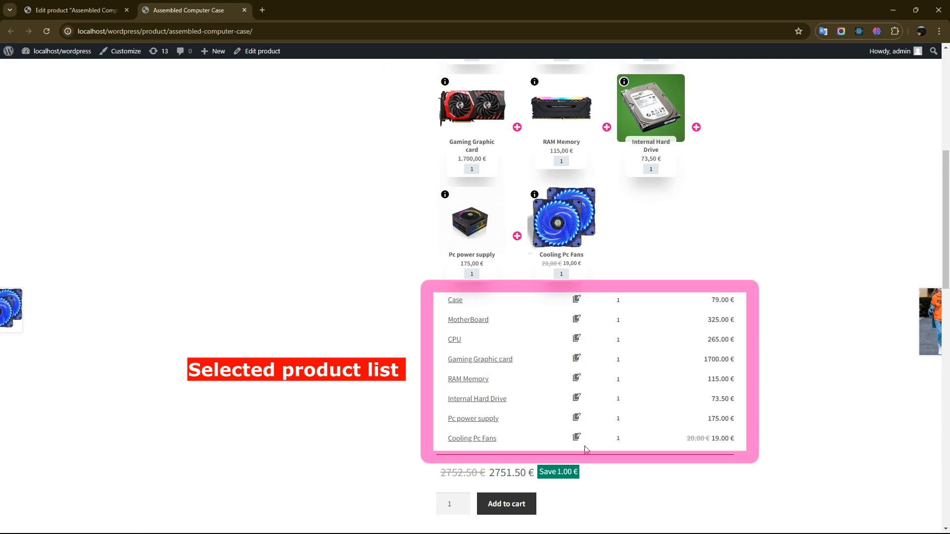
{"action": "scroll", "coordinate": [517, 465], "scroll_direction": "down", "scroll_amount": 1}
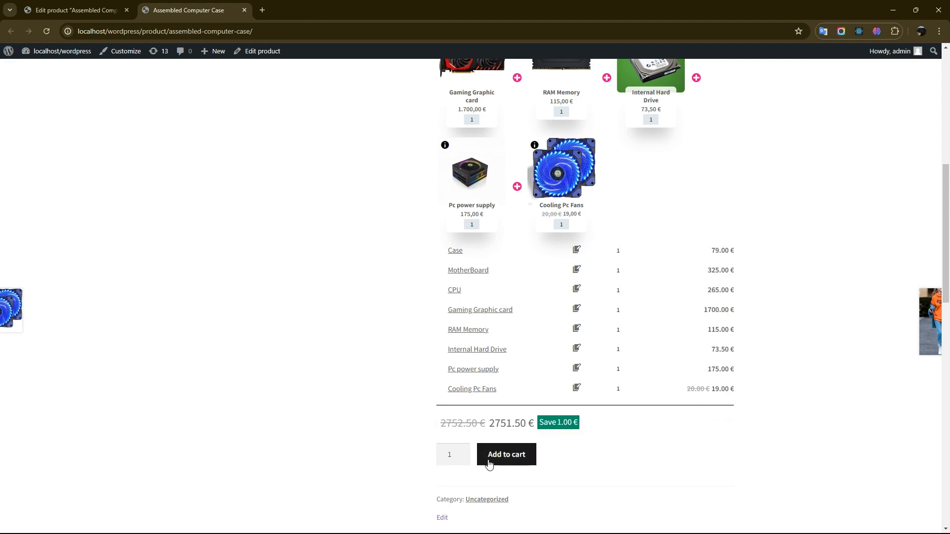
{"action": "left_click", "coordinate": [509, 464]}
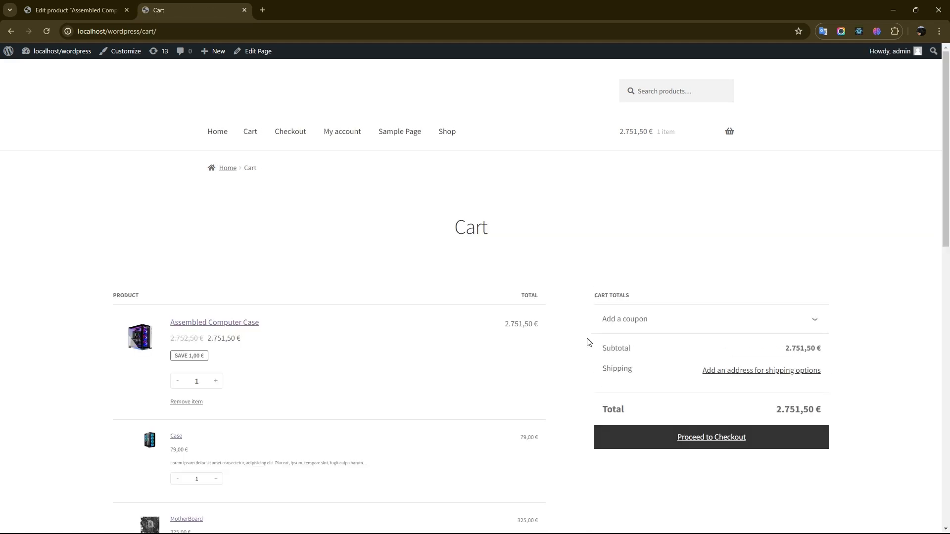
Examine the cart's bundled components with their individual prices, quantities and discounts.
{"action": "scroll", "coordinate": [588, 341], "scroll_direction": "down", "scroll_amount": 5}
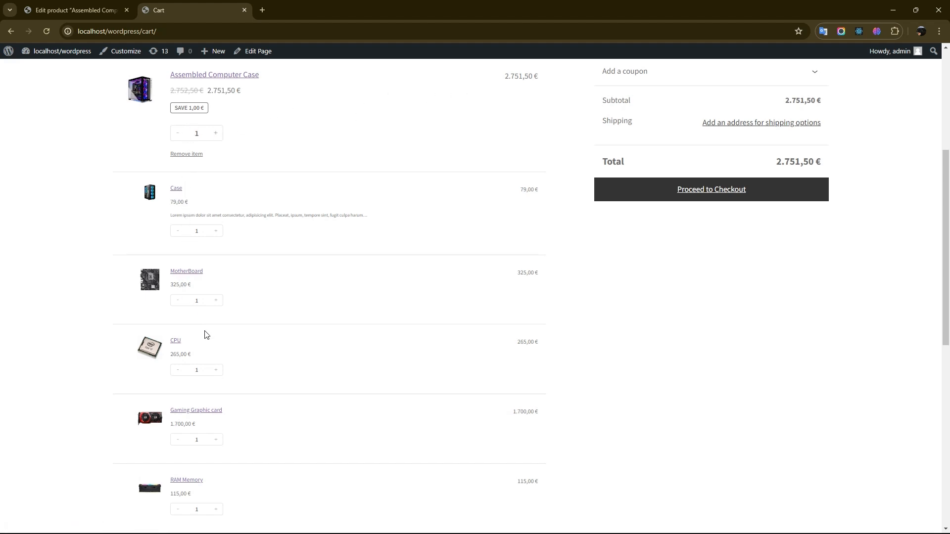
{"action": "scroll", "coordinate": [181, 309], "scroll_direction": "down", "scroll_amount": 1}
{"action": "scroll", "coordinate": [191, 341], "scroll_direction": "down", "scroll_amount": 1}
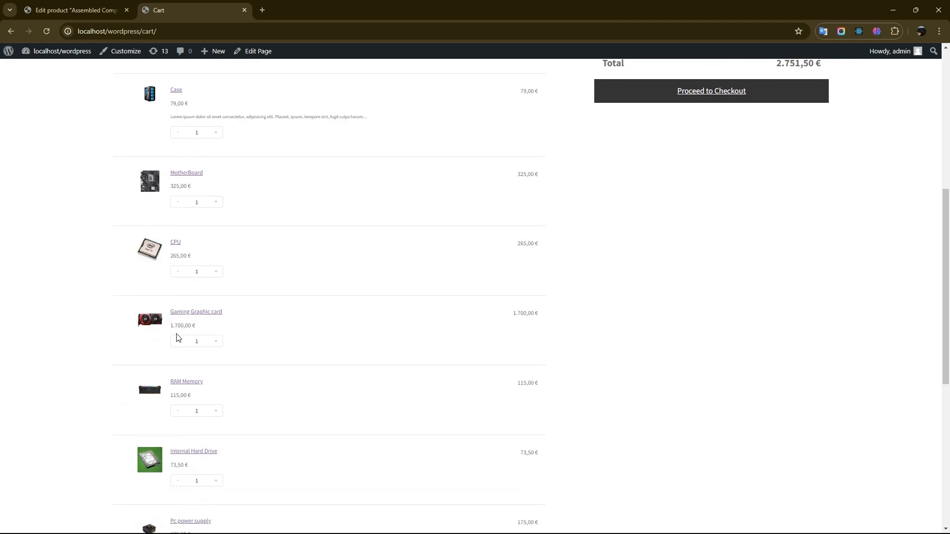
{"action": "scroll", "coordinate": [189, 394], "scroll_direction": "down", "scroll_amount": 1}
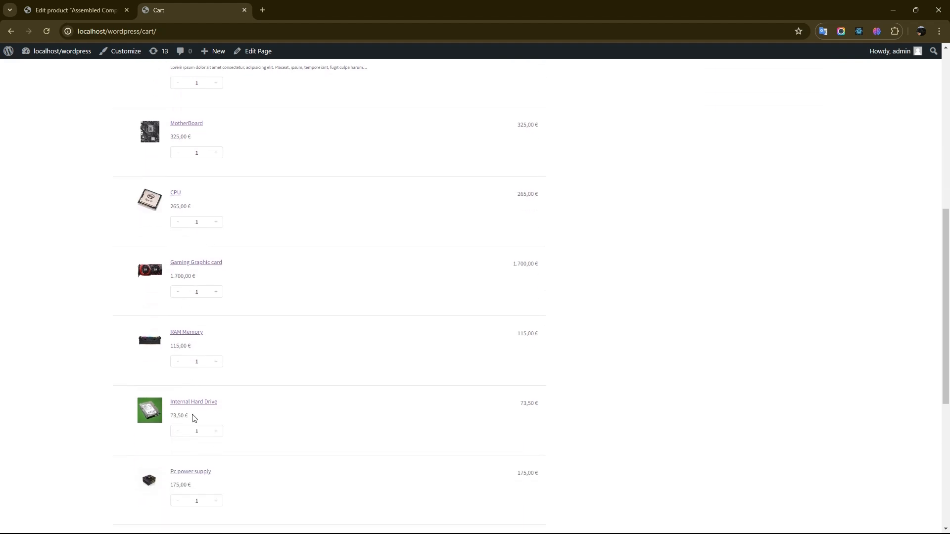
{"action": "scroll", "coordinate": [193, 418], "scroll_direction": "down", "scroll_amount": 2}
{"action": "scroll", "coordinate": [186, 425], "scroll_direction": "down", "scroll_amount": 1}
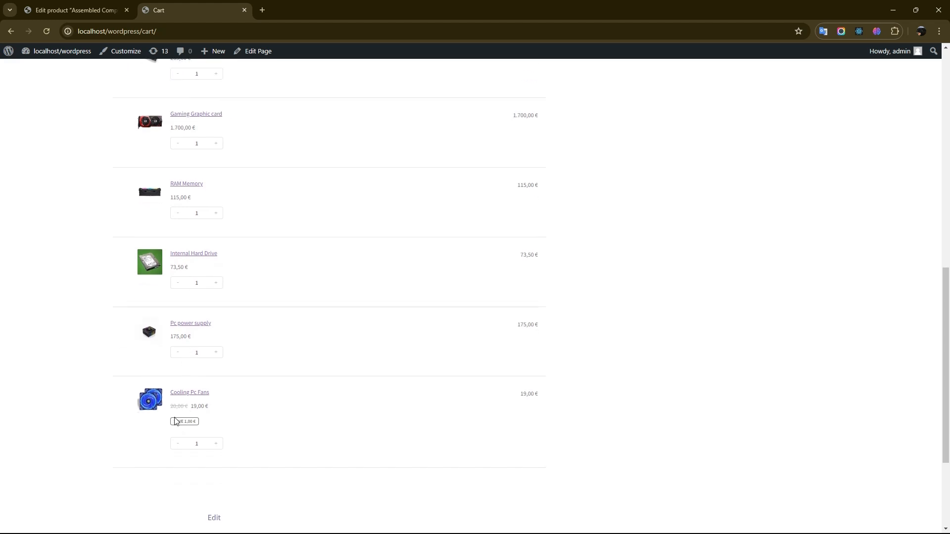
{"action": "scroll", "coordinate": [189, 440], "scroll_direction": "down", "scroll_amount": 1}
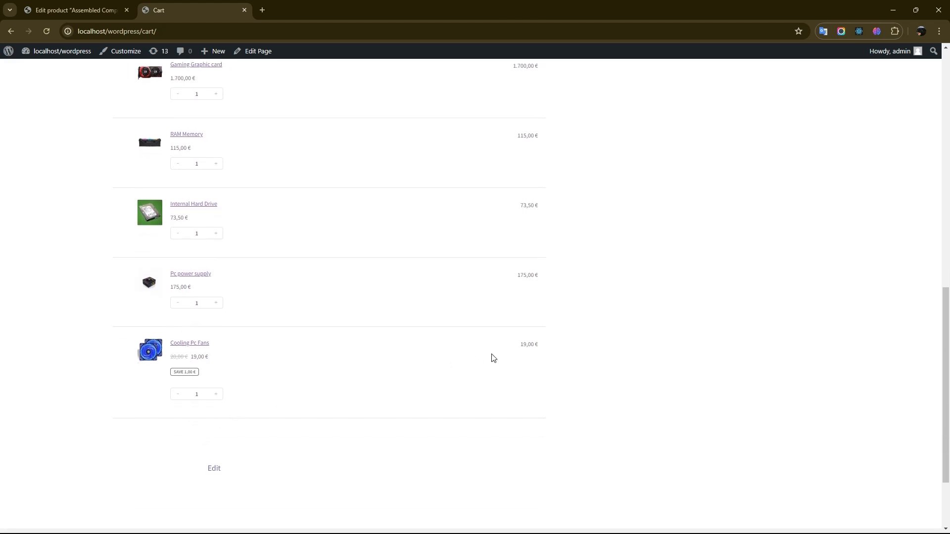
{"action": "scroll", "coordinate": [492, 357], "scroll_direction": "up", "scroll_amount": 5}
{"action": "scroll", "coordinate": [492, 357], "scroll_direction": "up", "scroll_amount": 2}
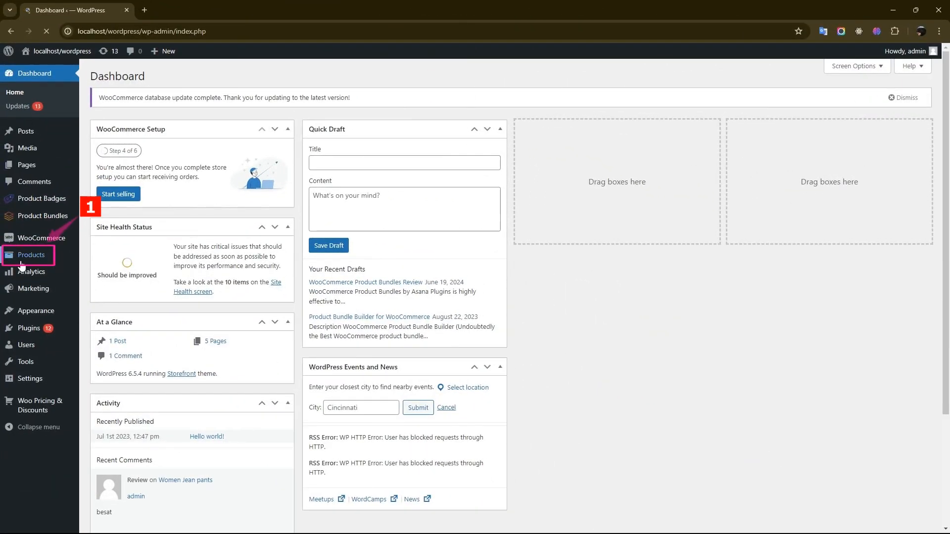
Create a new product in the WordPress admin and name it "Assembled Commuter Bike".
{"action": "mouse_move", "coordinate": [21, 264]}
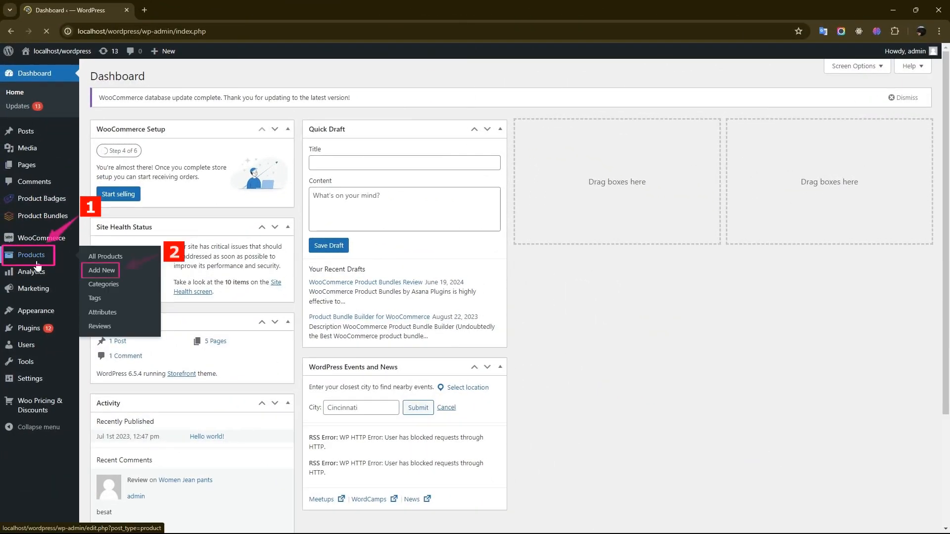
{"action": "left_click", "coordinate": [108, 275]}
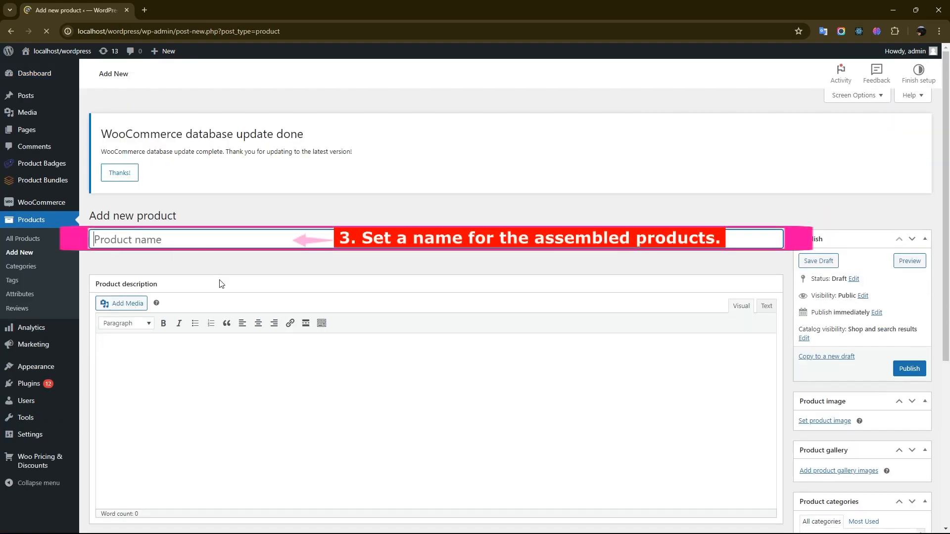
{"action": "type", "text": "Assembled"}
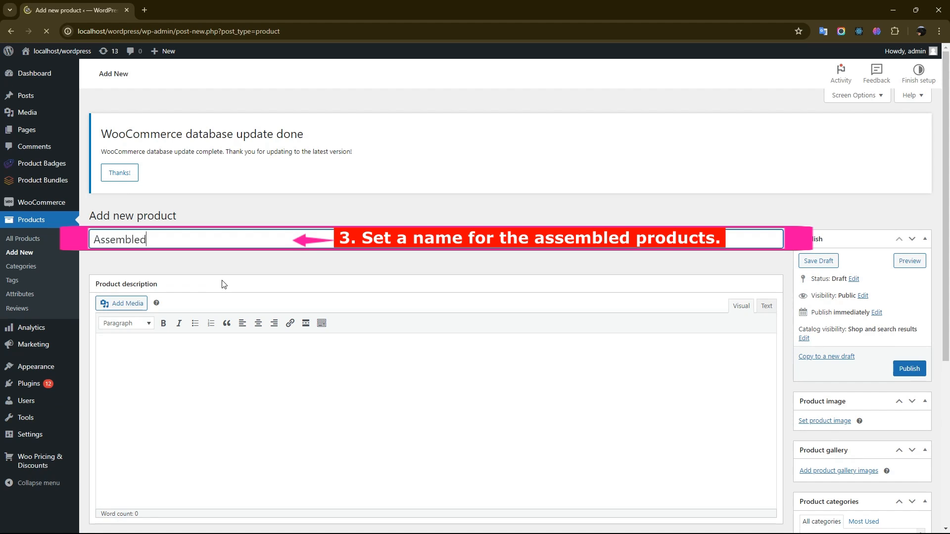
{"action": "type", "text": " Commuter Bike"}
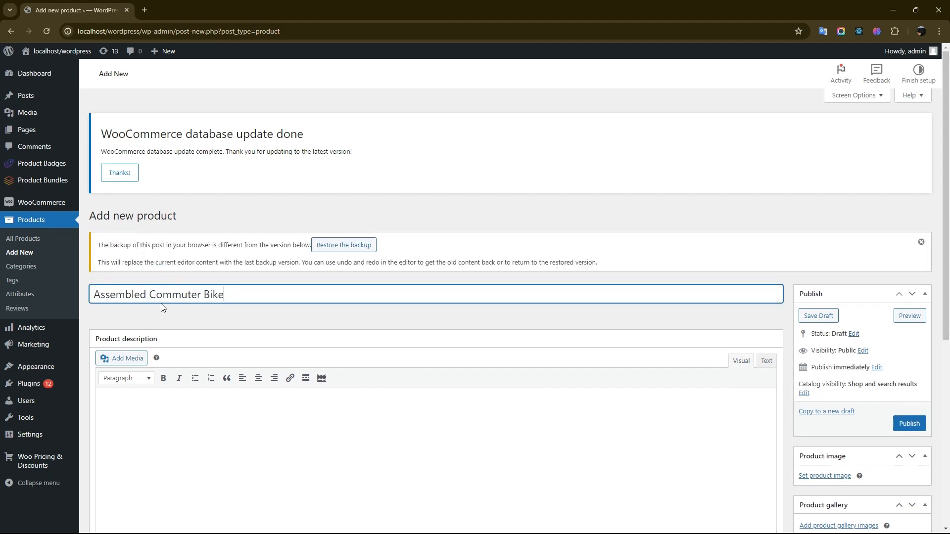
Set commuting1.jpg, the picture of the cyclist, from the media library as the product image.
{"action": "scroll", "coordinate": [679, 340], "scroll_direction": "down", "scroll_amount": 5}
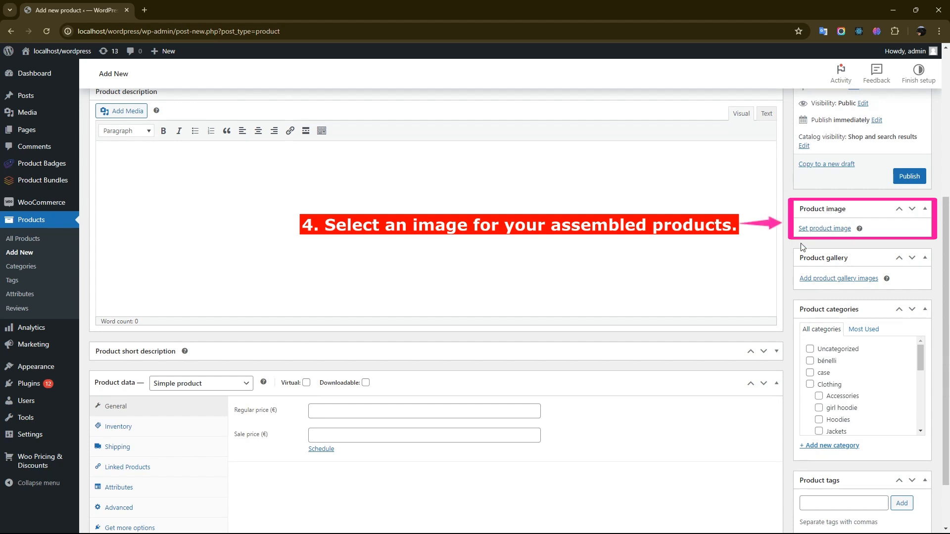
{"action": "left_click", "coordinate": [825, 229]}
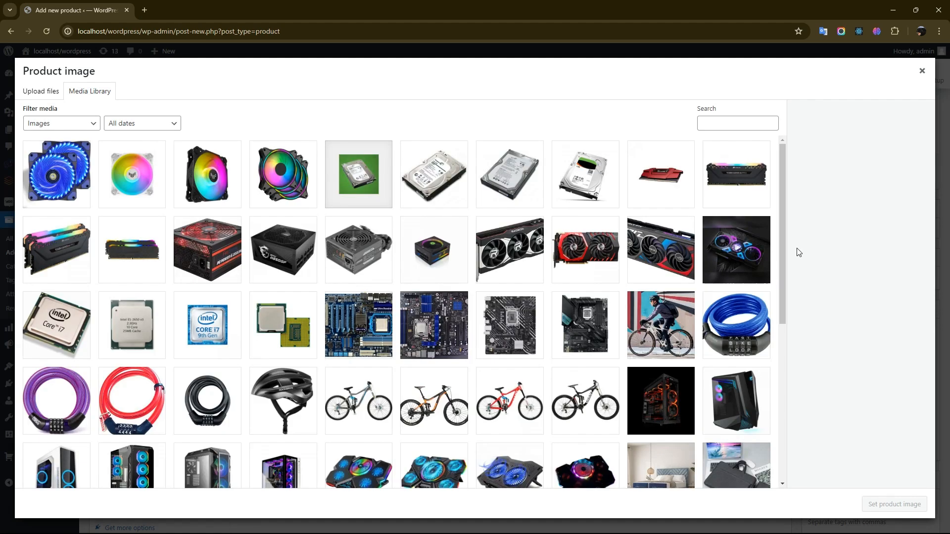
{"action": "left_click", "coordinate": [671, 320]}
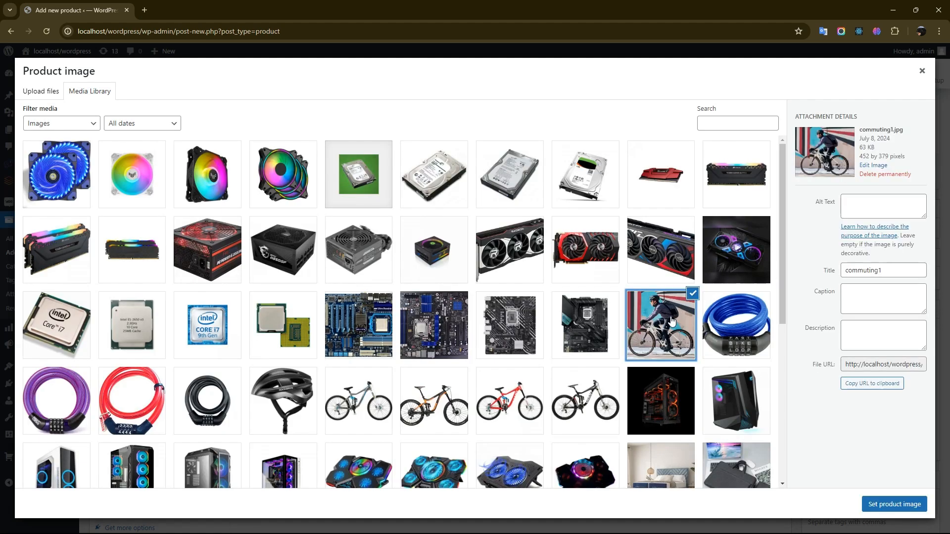
{"action": "left_click", "coordinate": [904, 505]}
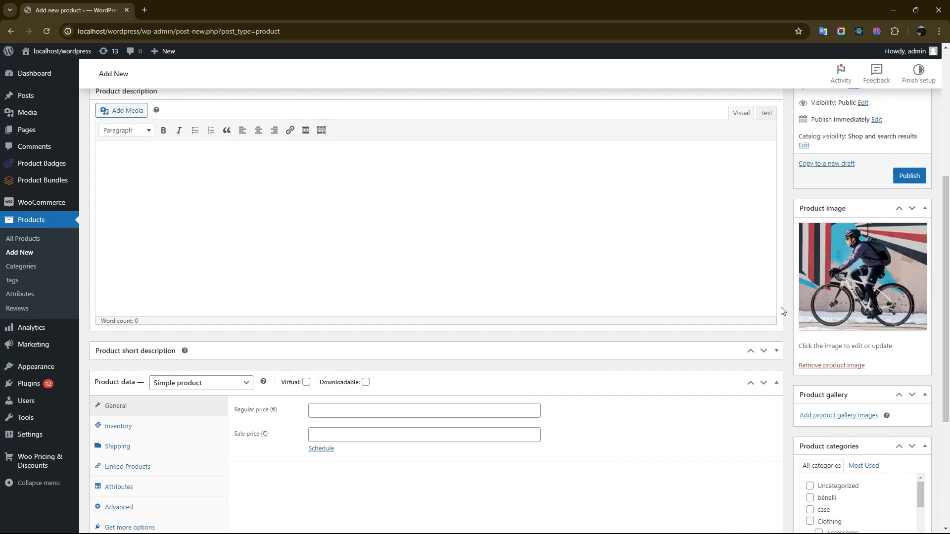
Set the product type to Product bundle and add the first item in the bundle settings.
{"action": "scroll", "coordinate": [783, 310], "scroll_direction": "down", "scroll_amount": 3}
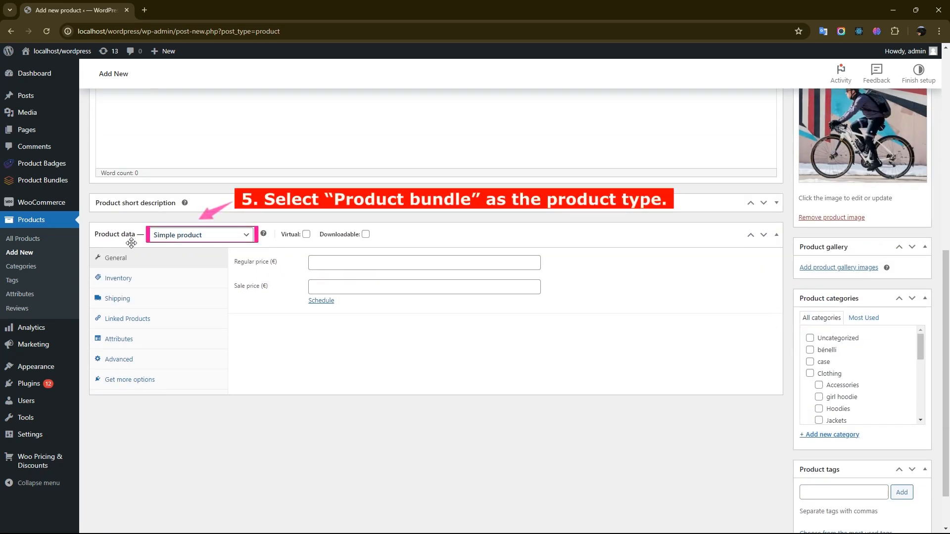
{"action": "left_click", "coordinate": [218, 237]}
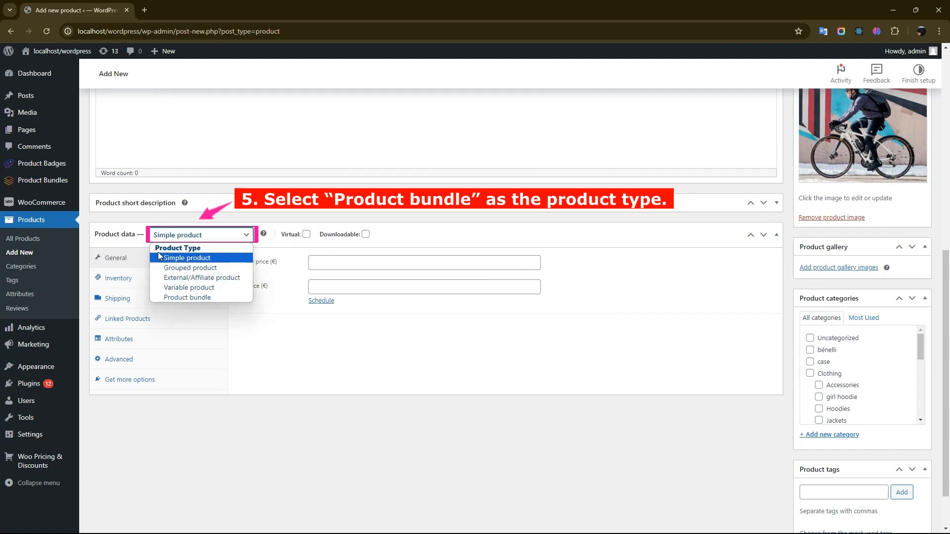
{"action": "left_click", "coordinate": [194, 299]}
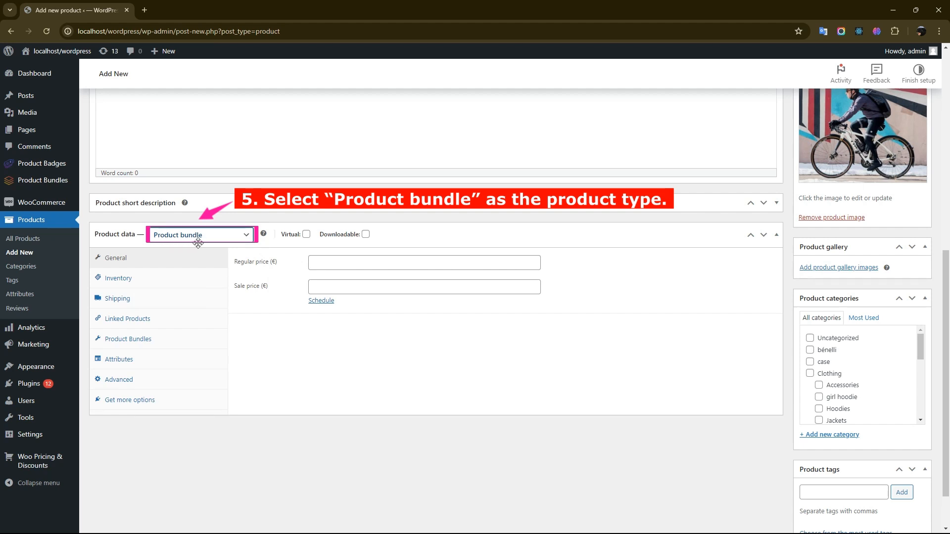
{"action": "left_click", "coordinate": [134, 346]}
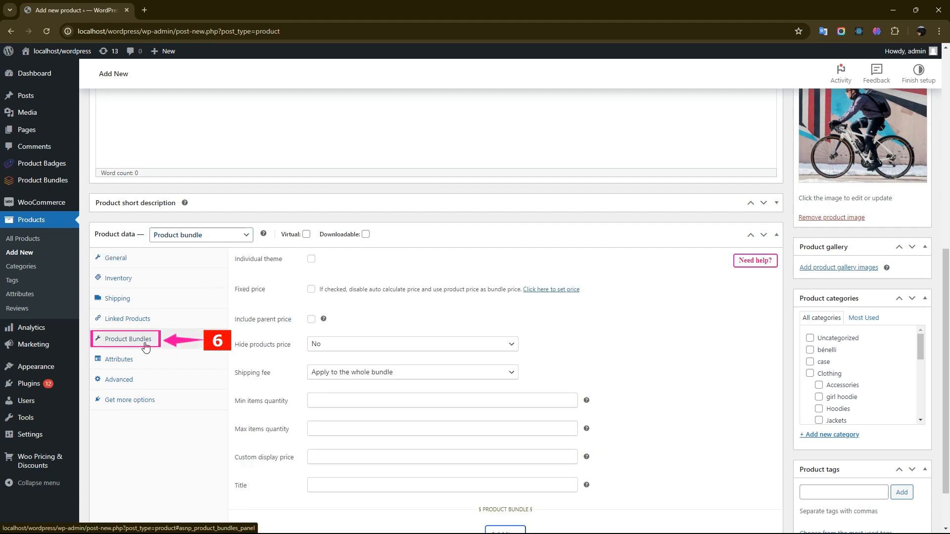
{"action": "scroll", "coordinate": [589, 417], "scroll_direction": "down", "scroll_amount": 1}
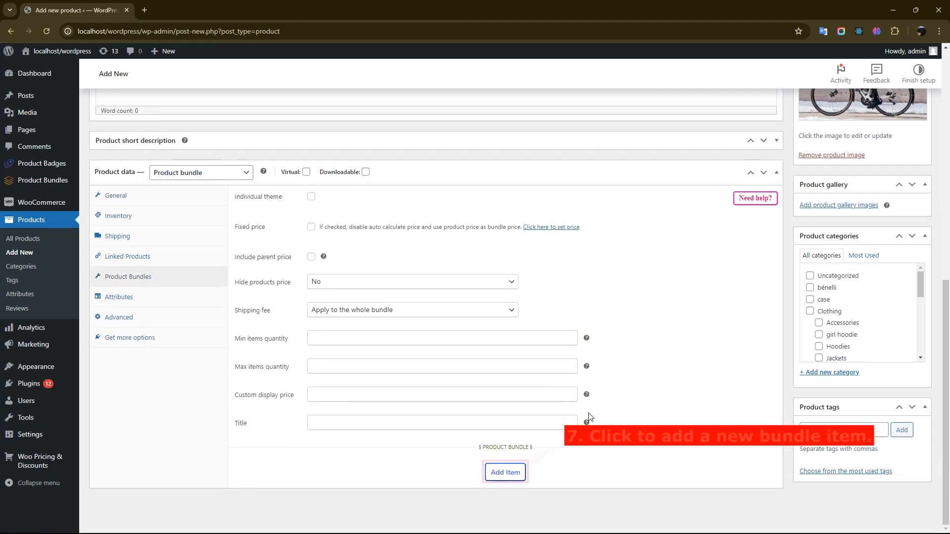
{"action": "left_click", "coordinate": [507, 474]}
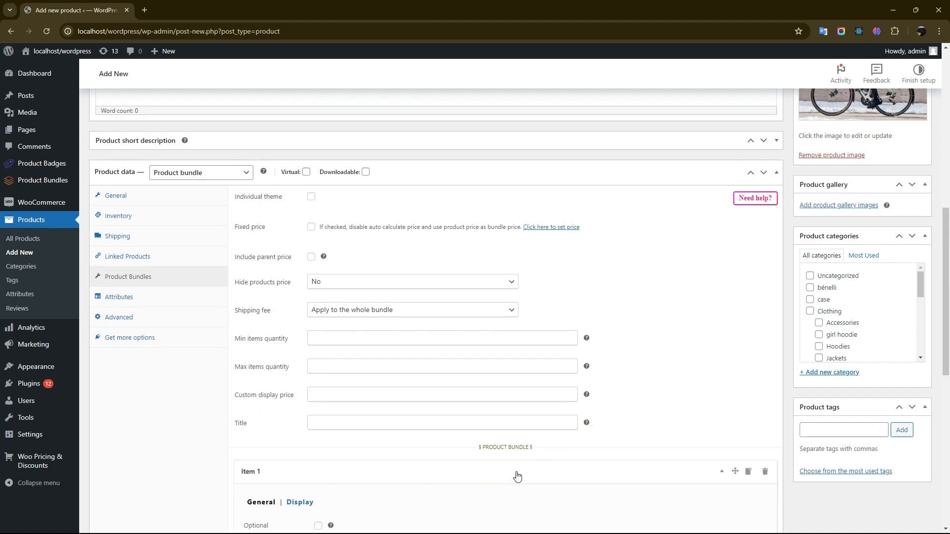
Search for "commuter" and assign the Commuter Bike (#769) variable product to Item 1 of the bundle.
{"action": "left_click_drag", "start_coordinate": [949, 270], "coordinate": [949, 397]}
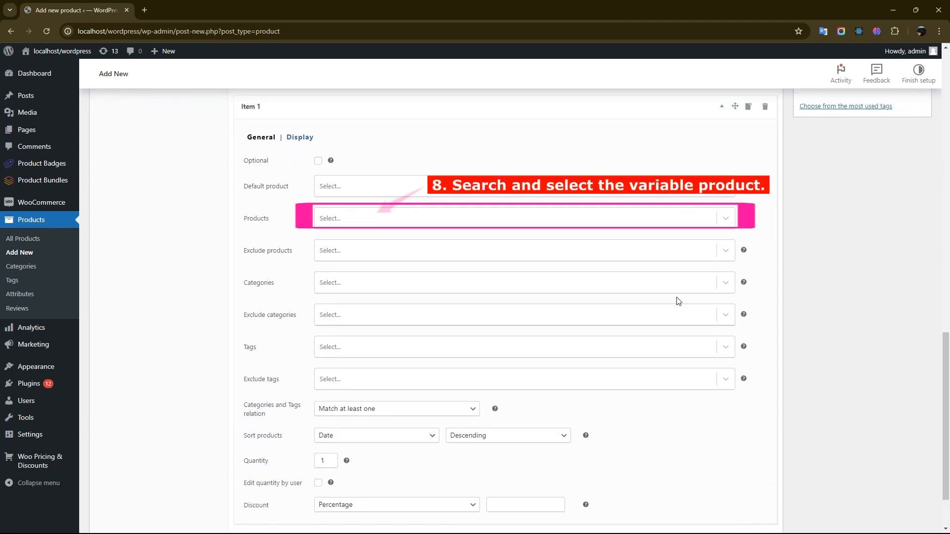
{"action": "left_click", "coordinate": [336, 220]}
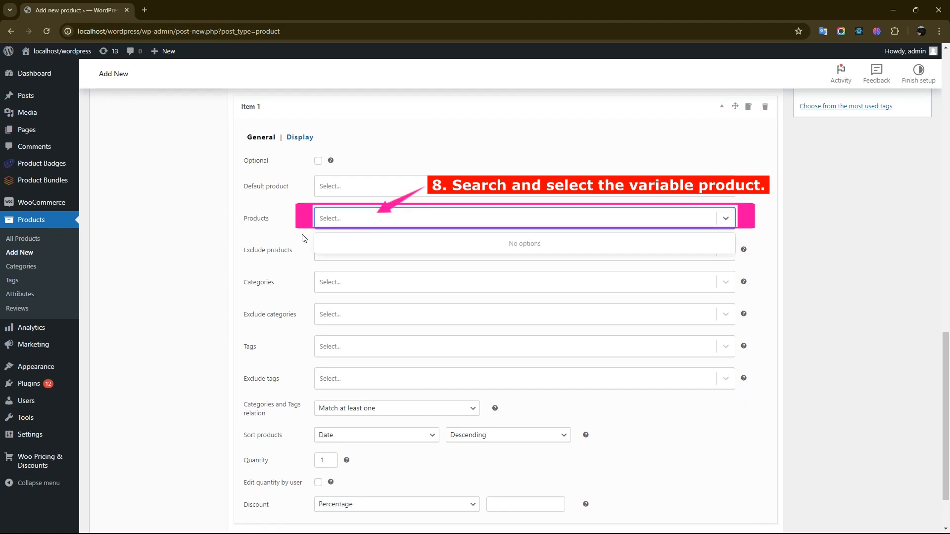
{"action": "type", "text": "commuter"}
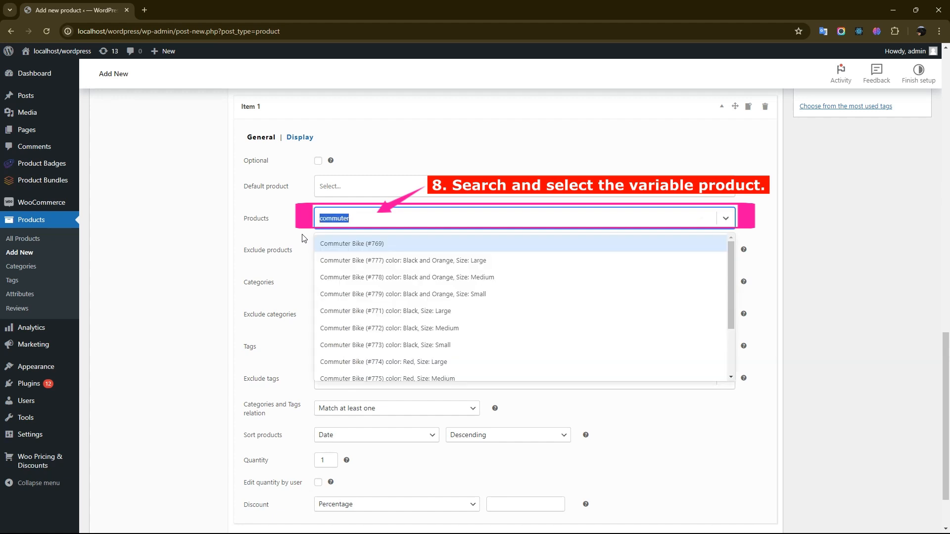
{"action": "key", "text": "Return"}
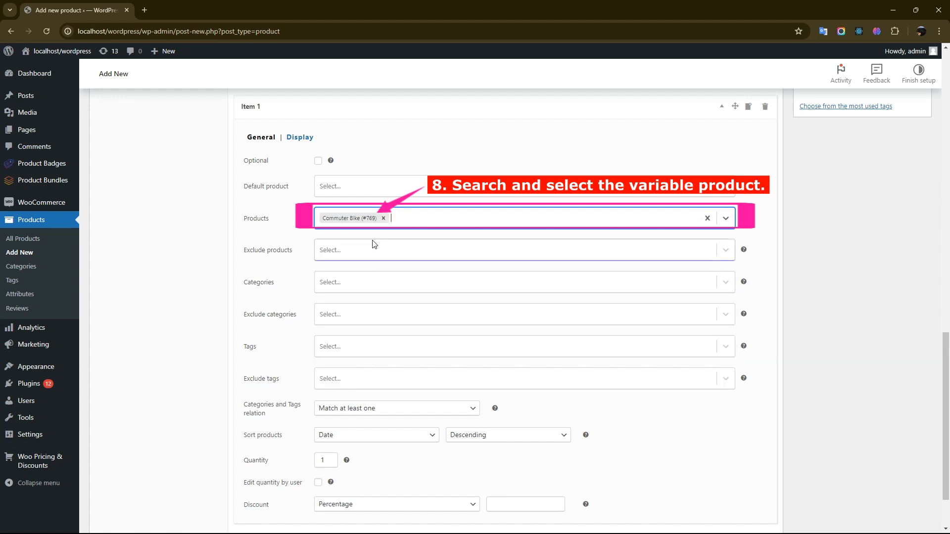
Look up the "commuter" variations available as Item 1's default product and check its category and tag filters.
{"action": "left_click", "coordinate": [346, 187]}
{"action": "type", "text": "commuter"}
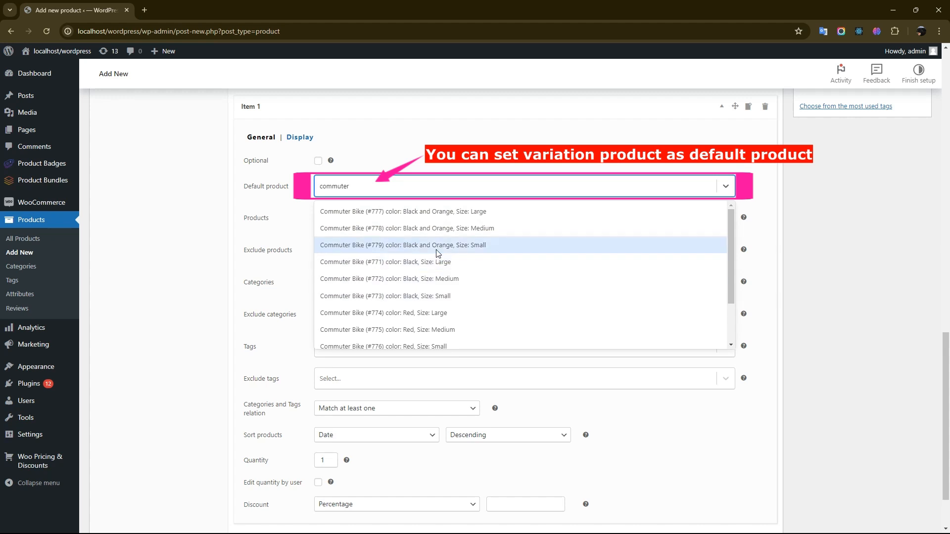
{"action": "left_click", "coordinate": [434, 188]}
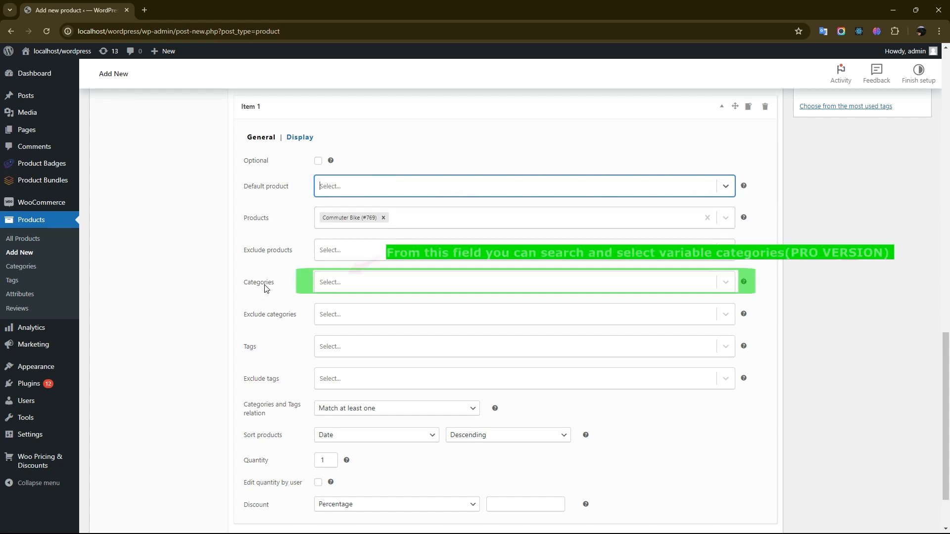
{"action": "left_click", "coordinate": [352, 291]}
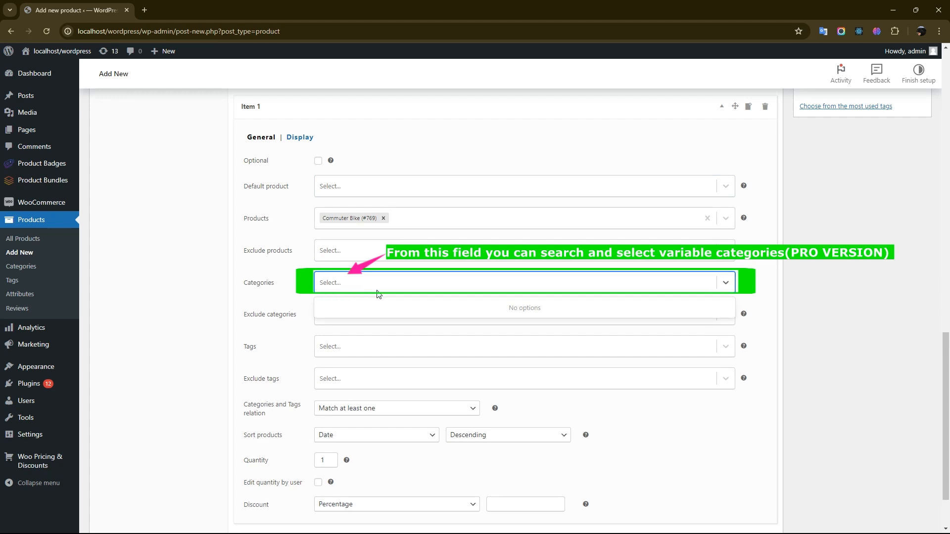
{"action": "left_click", "coordinate": [301, 292]}
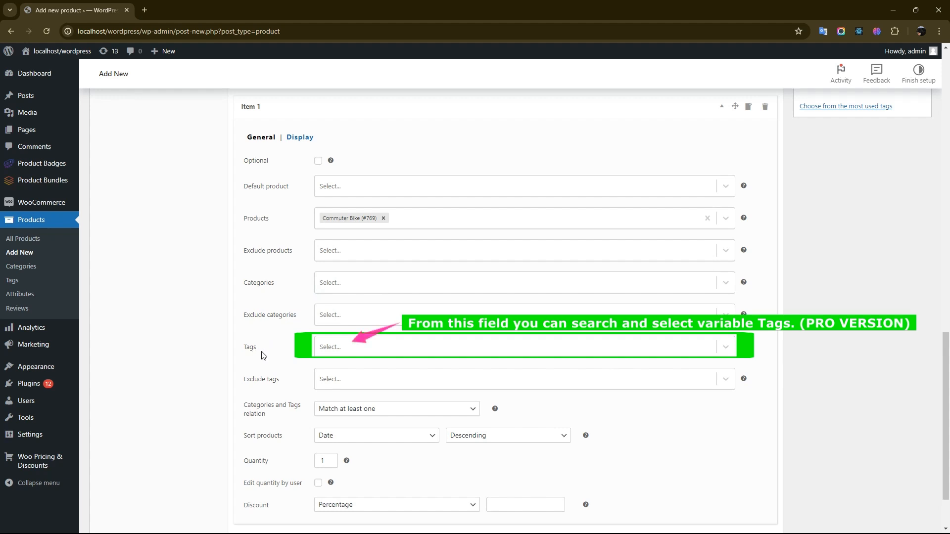
{"action": "left_click", "coordinate": [349, 352]}
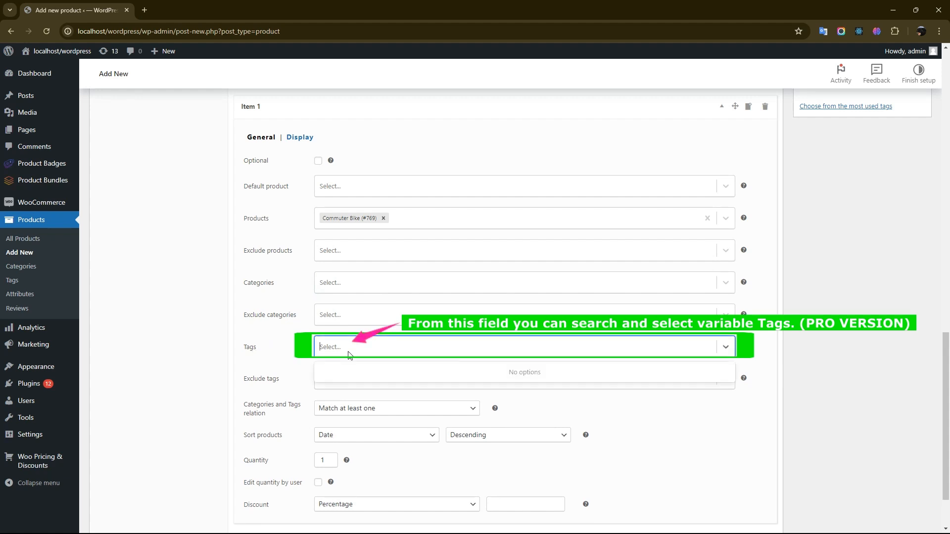
{"action": "left_click", "coordinate": [437, 355]}
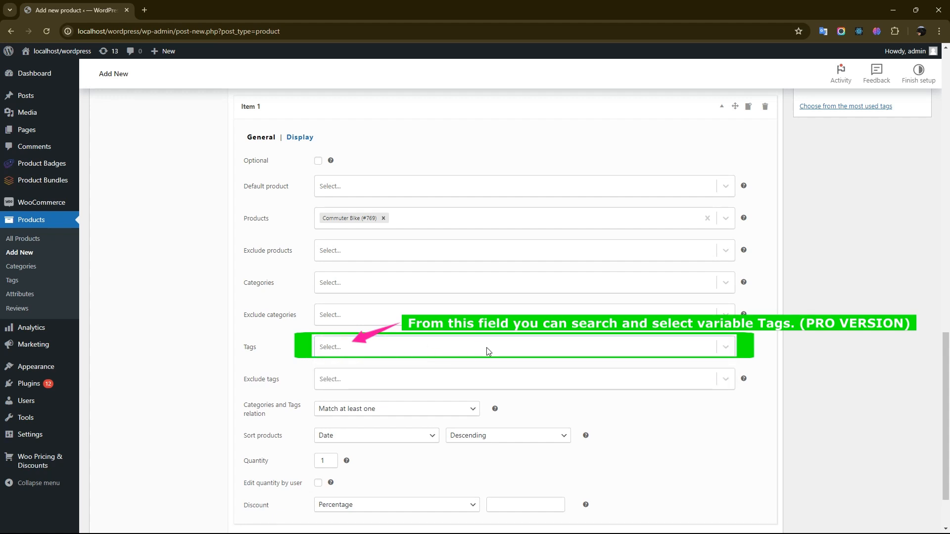
Choose Date and Descending as the sort order for Item 1's products.
{"action": "scroll", "coordinate": [487, 351], "scroll_direction": "down", "scroll_amount": 2}
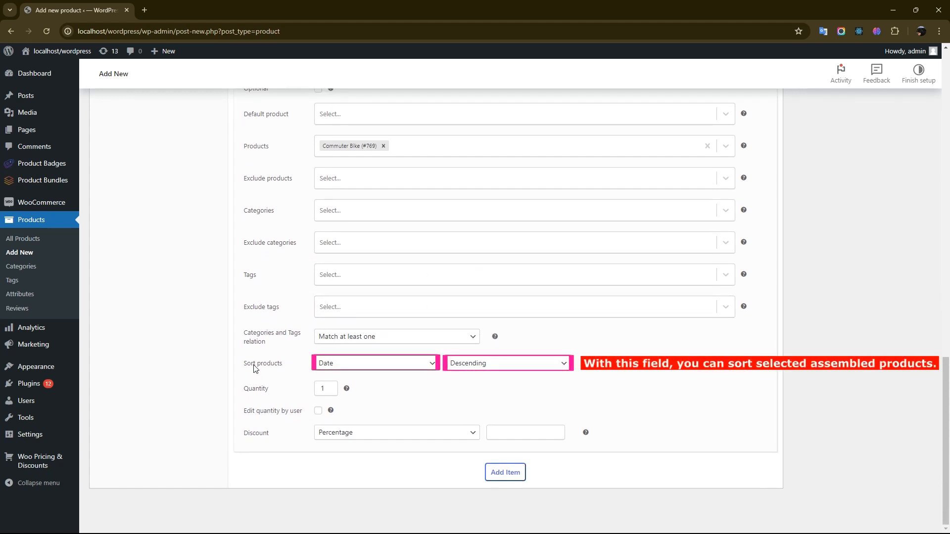
{"action": "left_click", "coordinate": [383, 365]}
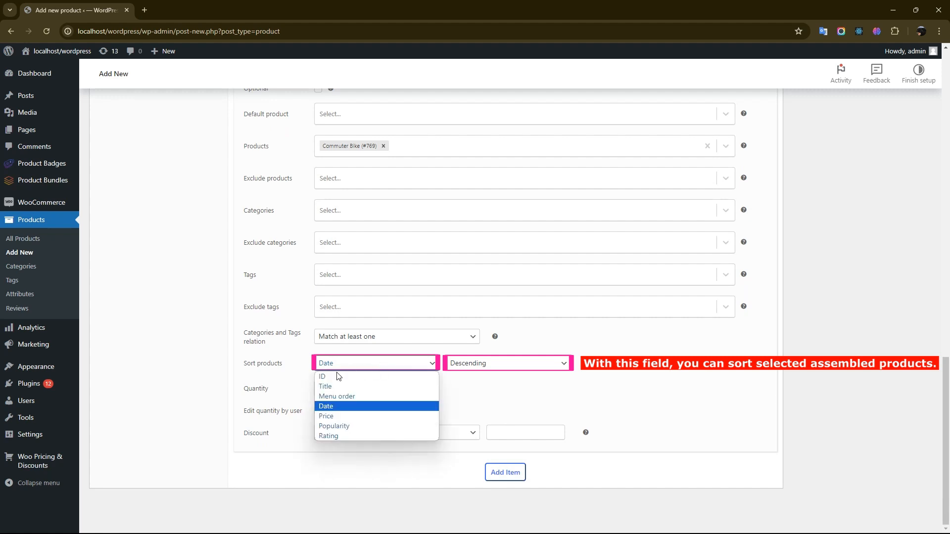
{"action": "left_click", "coordinate": [338, 407]}
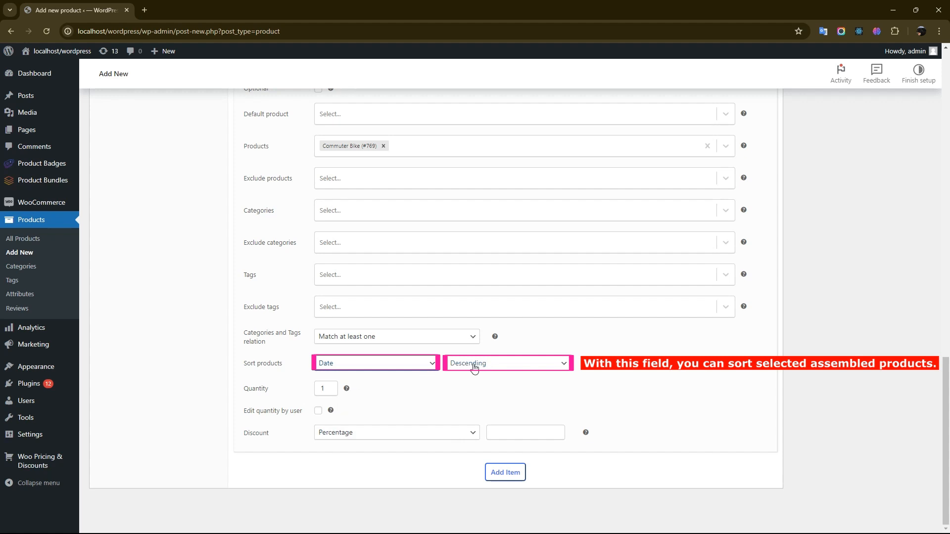
{"action": "left_click", "coordinate": [539, 367]}
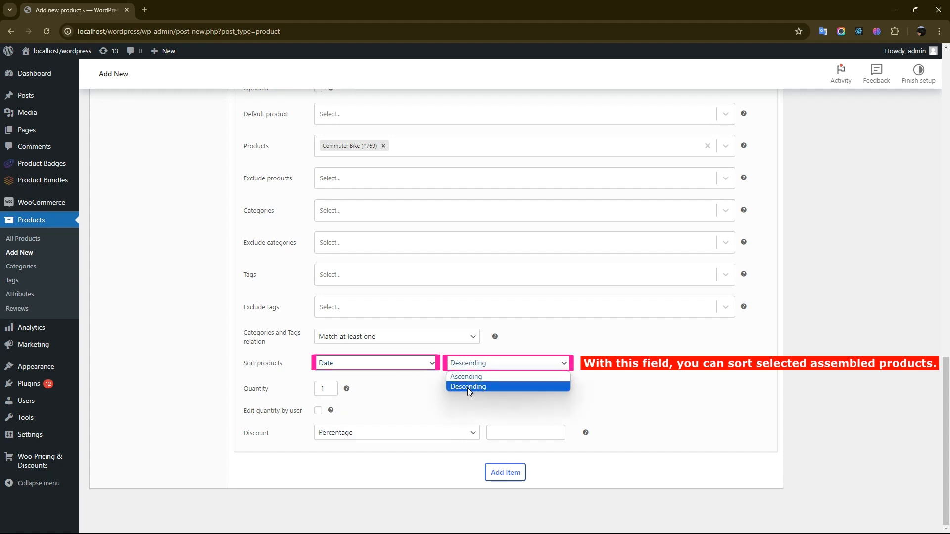
{"action": "left_click", "coordinate": [455, 388]}
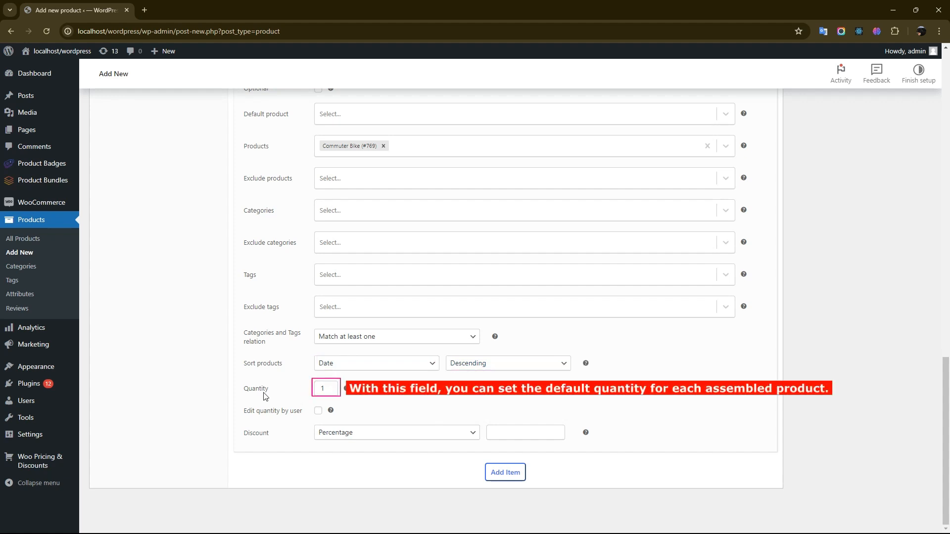
Allow customers to edit Item 1's quantity and give the item a percentage discount of 5.
{"action": "left_click", "coordinate": [333, 386]}
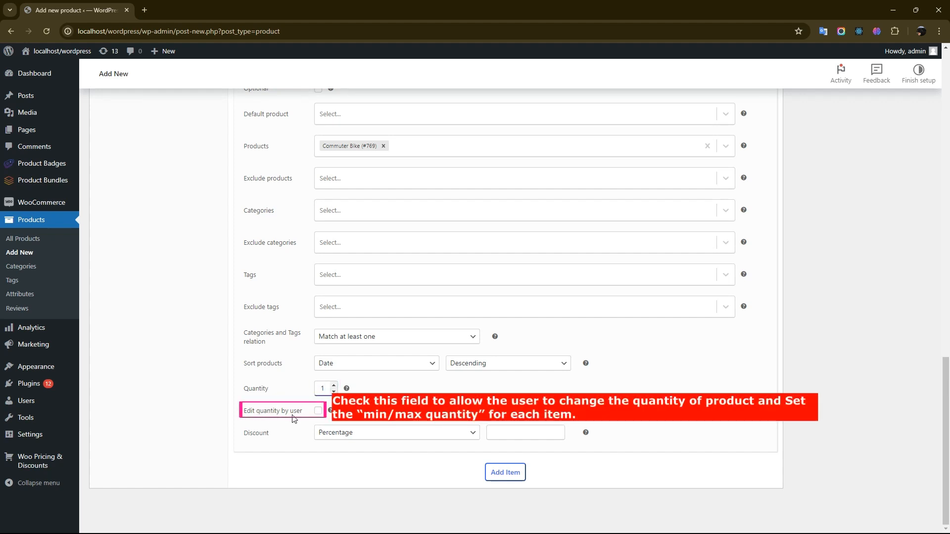
{"action": "left_click", "coordinate": [318, 412]}
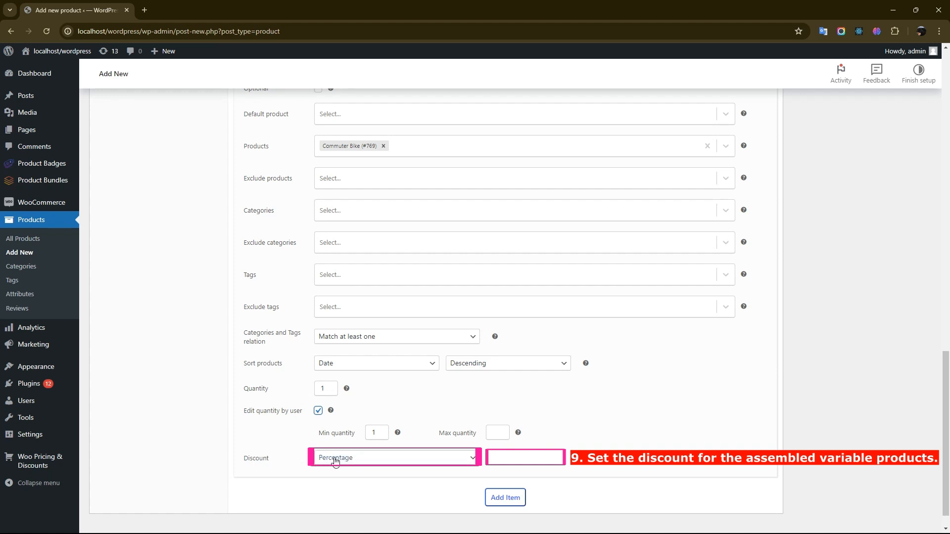
{"action": "left_click", "coordinate": [357, 460]}
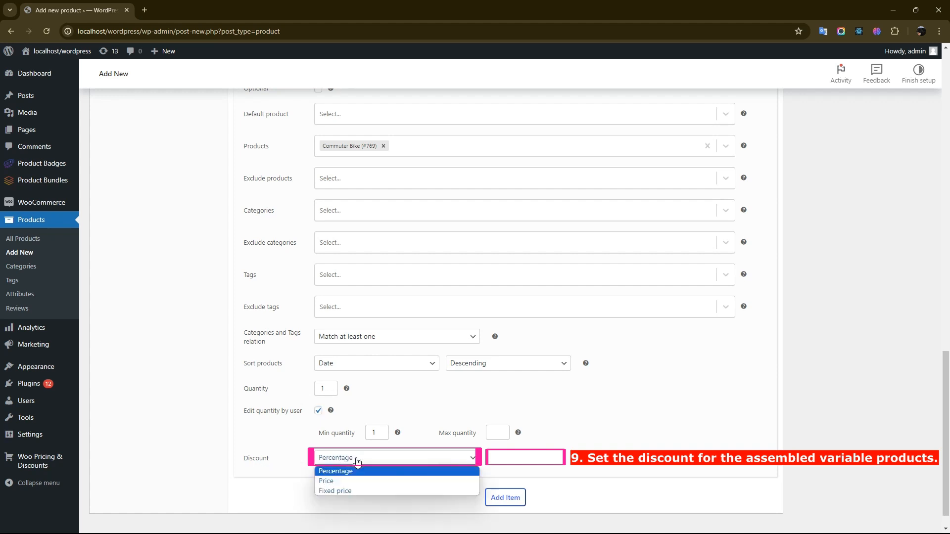
{"action": "left_click", "coordinate": [332, 472]}
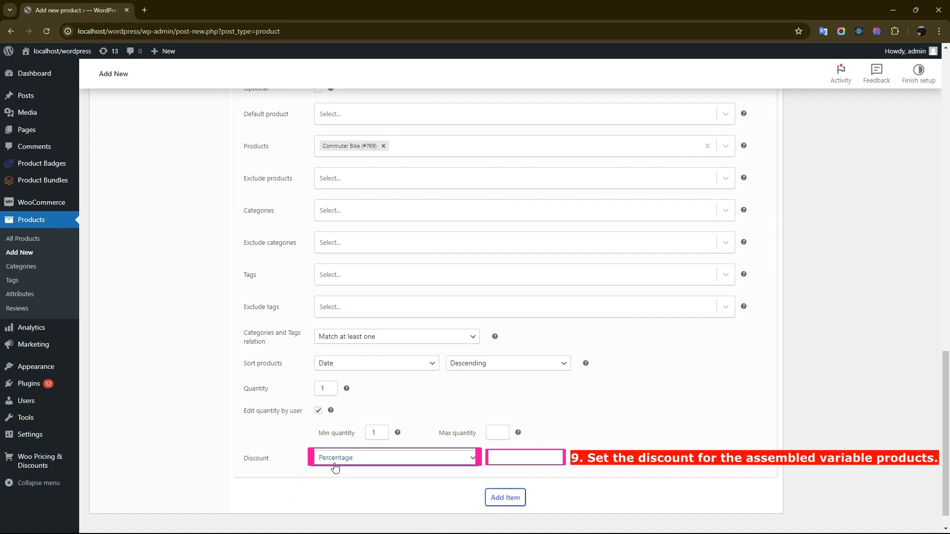
{"action": "left_click", "coordinate": [511, 458]}
{"action": "left_click", "coordinate": [512, 470]}
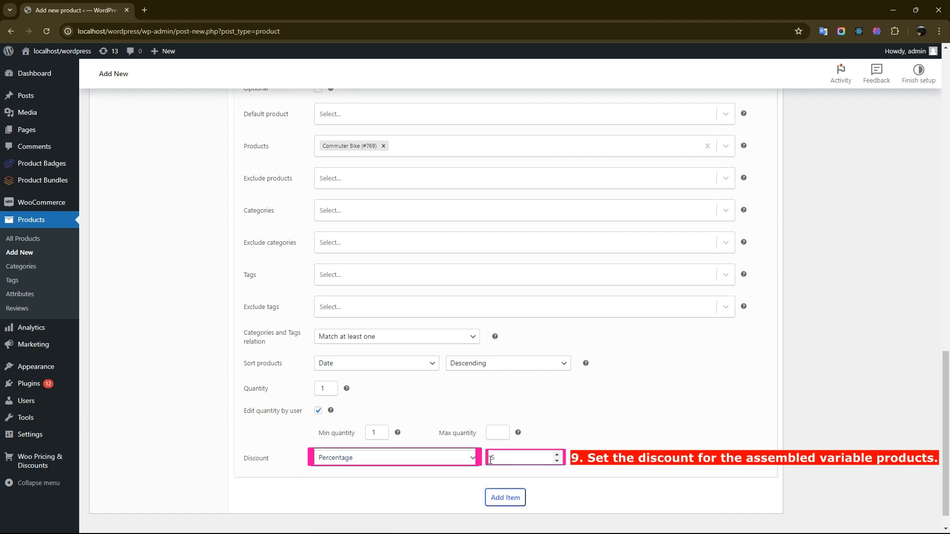
Add a second bundle item and assign the Helmet (#787) product to it.
{"action": "left_click", "coordinate": [505, 499]}
{"action": "left_click_drag", "start_coordinate": [945, 321], "coordinate": [945, 429]}
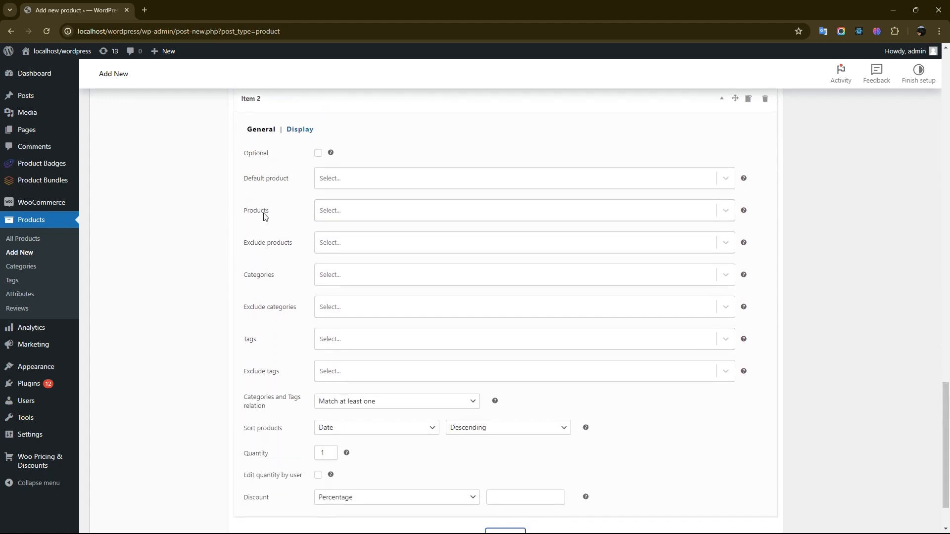
{"action": "left_click", "coordinate": [341, 216]}
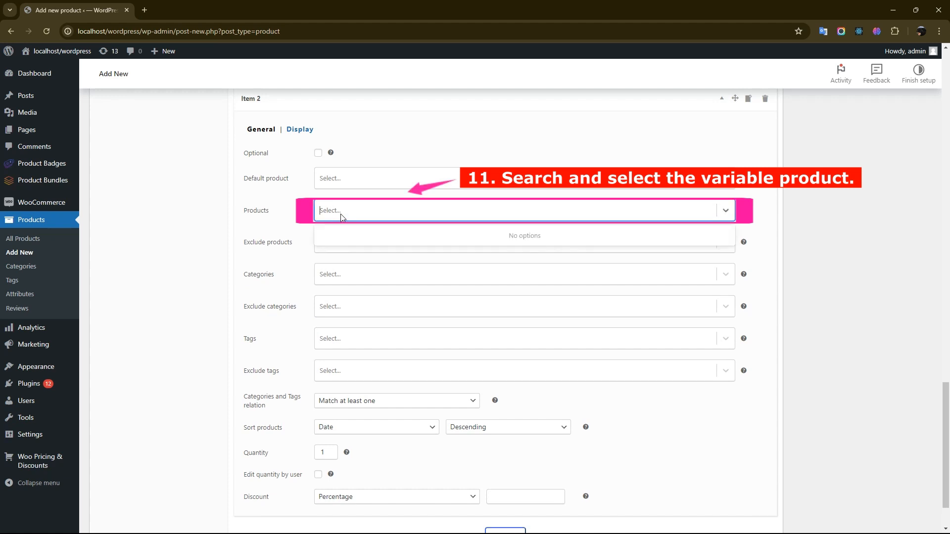
{"action": "type", "text": "helmet"}
{"action": "key", "text": "Return"}
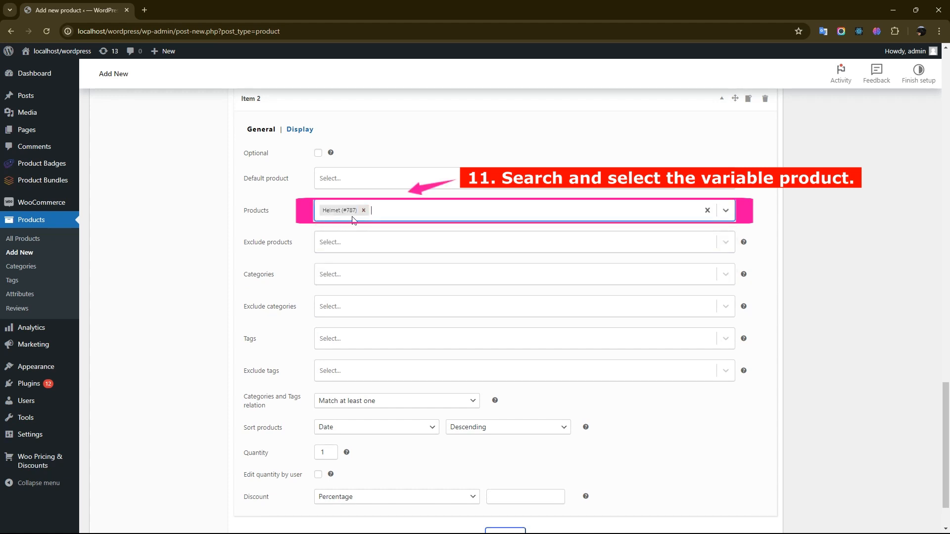
Allow customers to edit Item 2's quantity and give the item a percentage discount of 10.
{"action": "scroll", "coordinate": [339, 293], "scroll_direction": "down", "scroll_amount": 1}
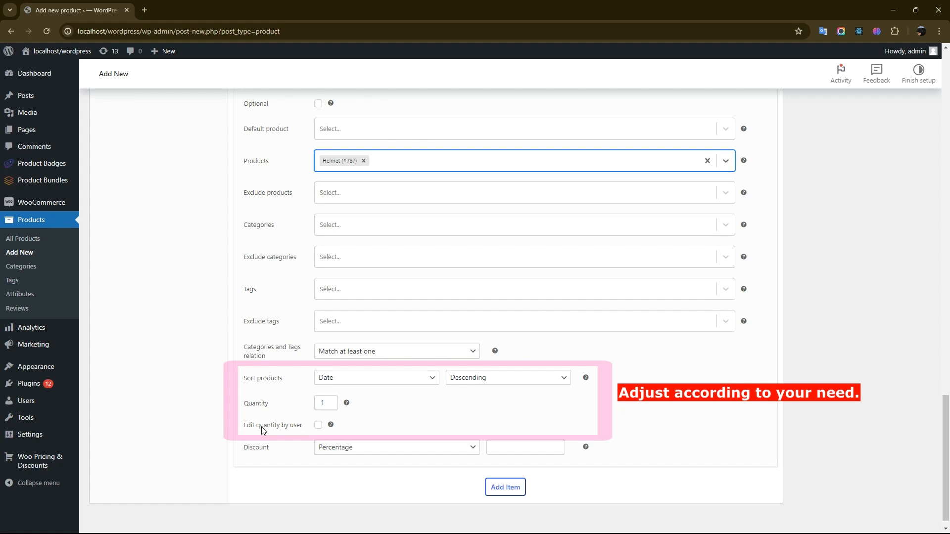
{"action": "left_click", "coordinate": [318, 427]}
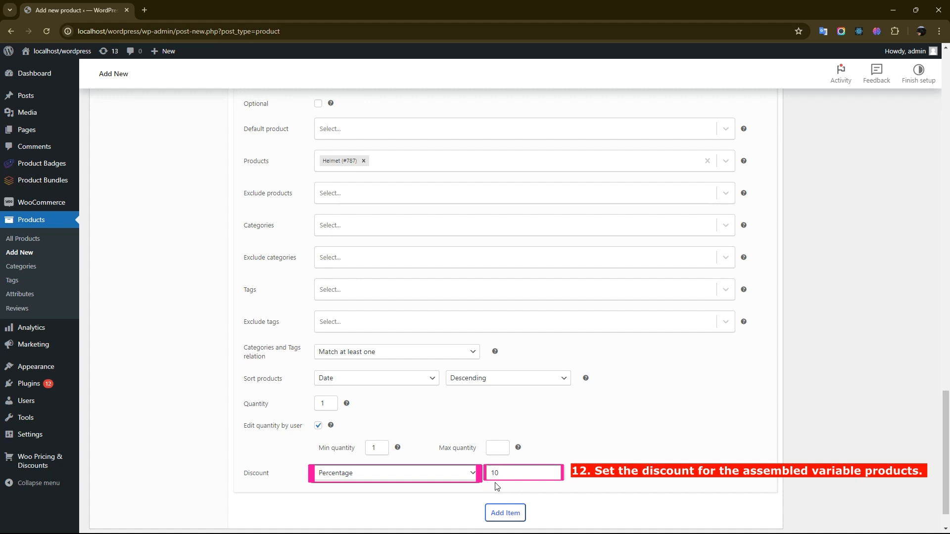
Add a third bundle item and assign the Bicke Lock (#793) product found by searching "lock".
{"action": "left_click", "coordinate": [505, 513]}
{"action": "scroll", "coordinate": [947, 437], "scroll_direction": "down", "scroll_amount": 8}
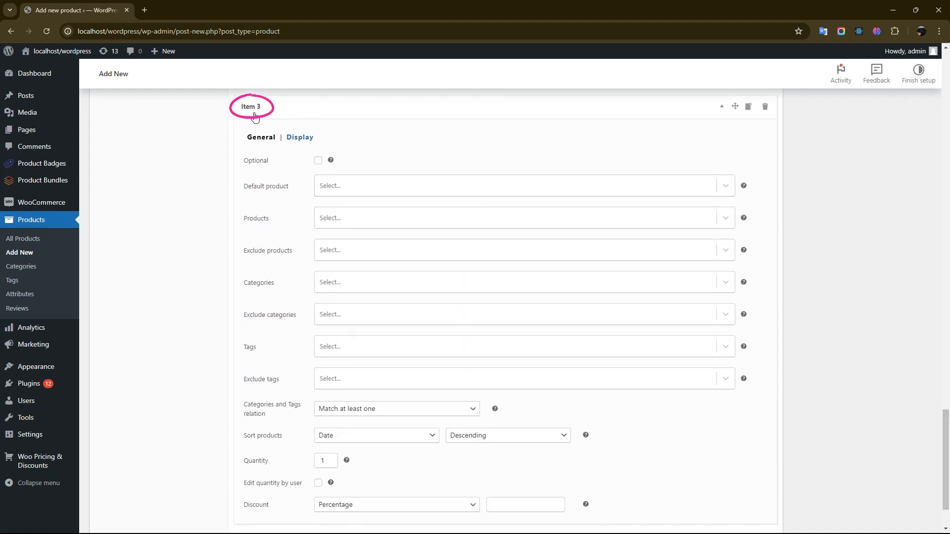
{"action": "left_click", "coordinate": [346, 221]}
{"action": "type", "text": "loc"}
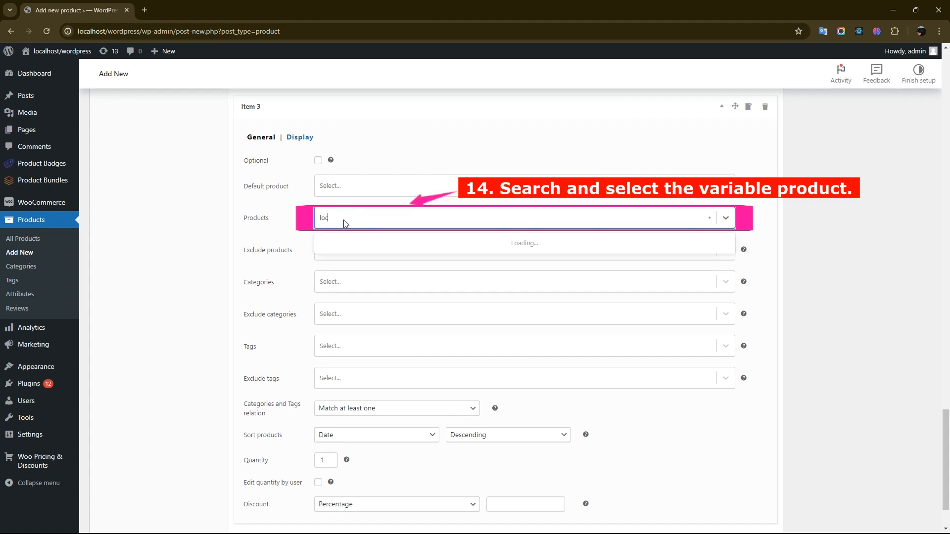
{"action": "type", "text": "k"}
{"action": "key", "text": "Return"}
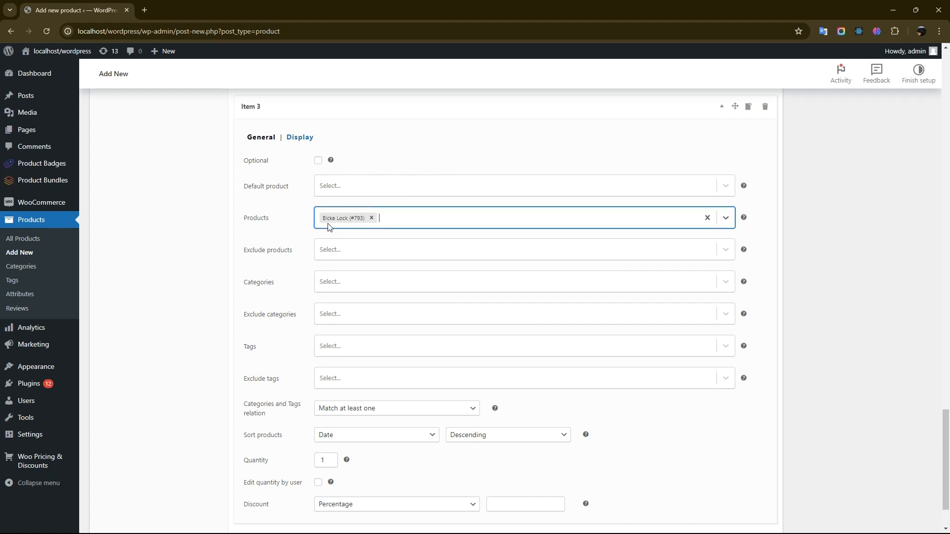
Allow customers to edit Item 3's quantity and give the item a percentage discount.
{"action": "scroll", "coordinate": [355, 225], "scroll_direction": "down", "scroll_amount": 2}
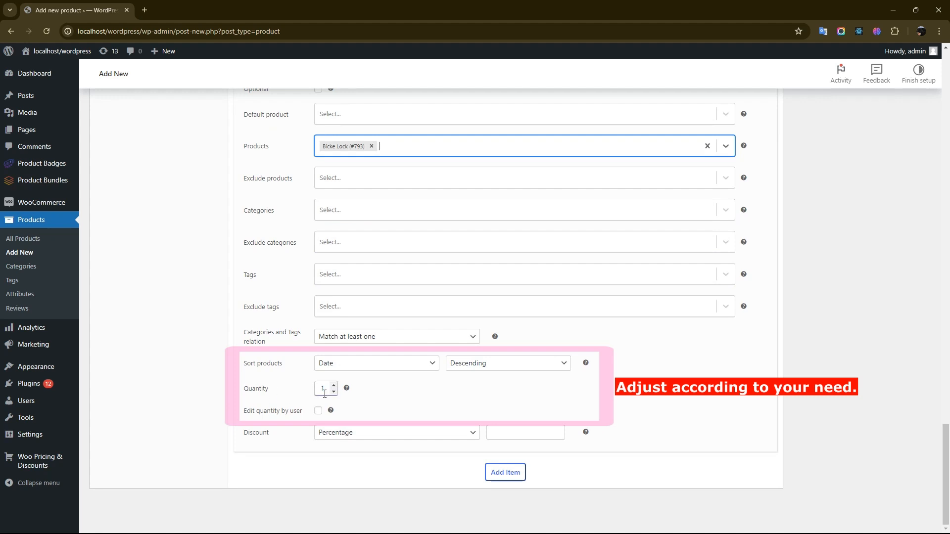
{"action": "left_click", "coordinate": [318, 412]}
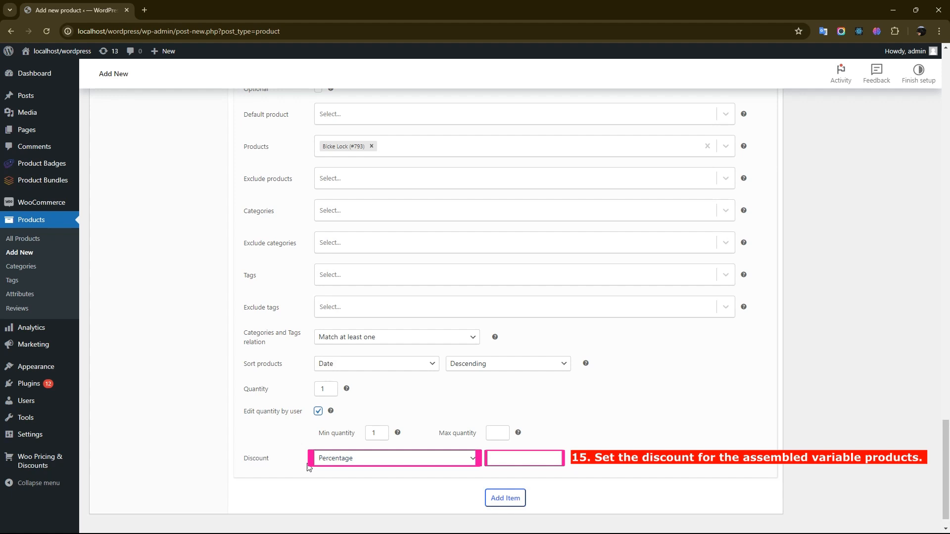
{"action": "left_click", "coordinate": [346, 459]}
{"action": "left_click", "coordinate": [345, 471]}
{"action": "left_click", "coordinate": [498, 457]}
{"action": "left_click", "coordinate": [481, 474]}
Set the bundle's title to "Please Assmble your commuter Bike", leaving the custom display price empty.
{"action": "scroll", "coordinate": [812, 414], "scroll_direction": "up", "scroll_amount": 15}
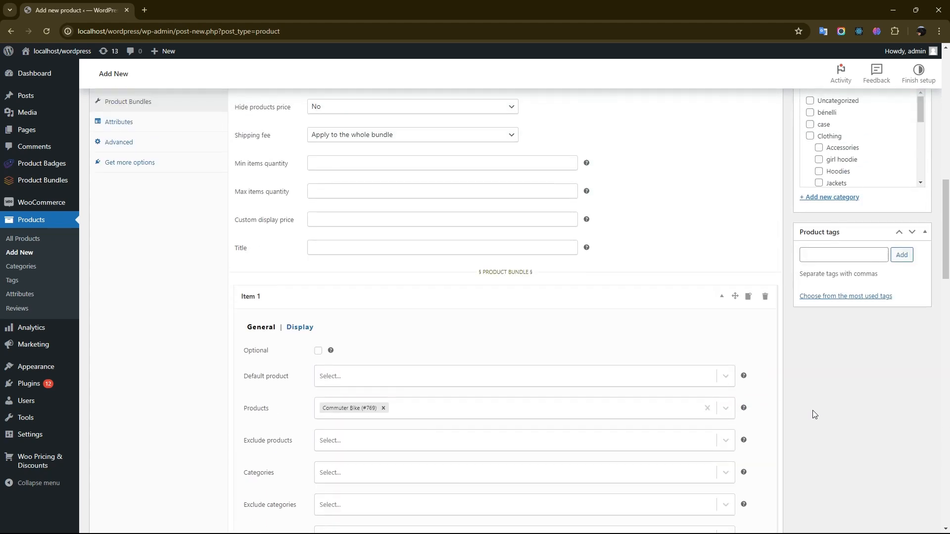
{"action": "scroll", "coordinate": [812, 410], "scroll_direction": "up", "scroll_amount": 3}
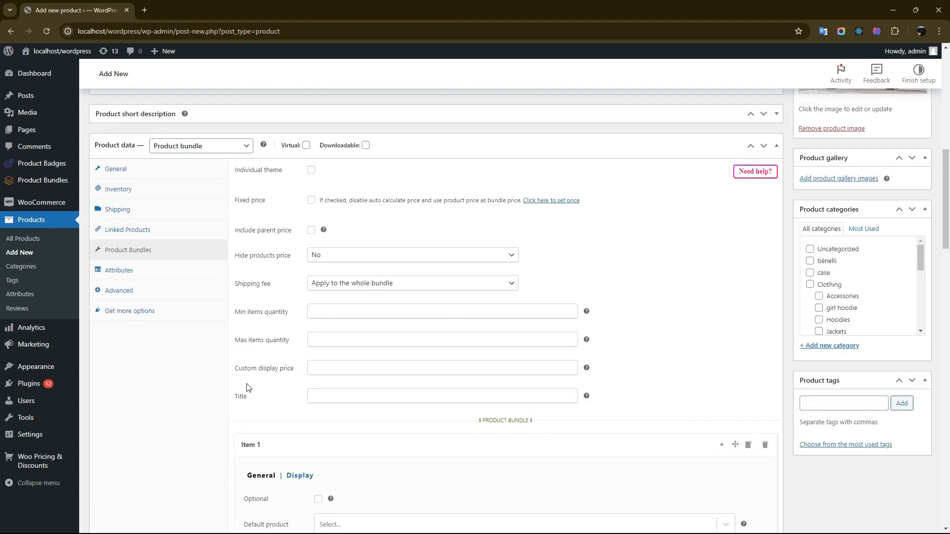
{"action": "left_click", "coordinate": [346, 368]}
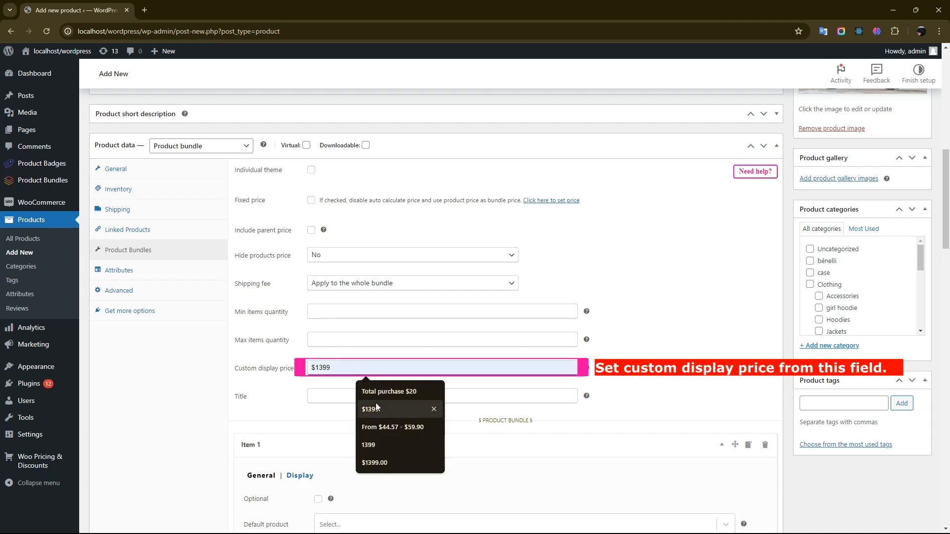
{"action": "left_click", "coordinate": [330, 384]}
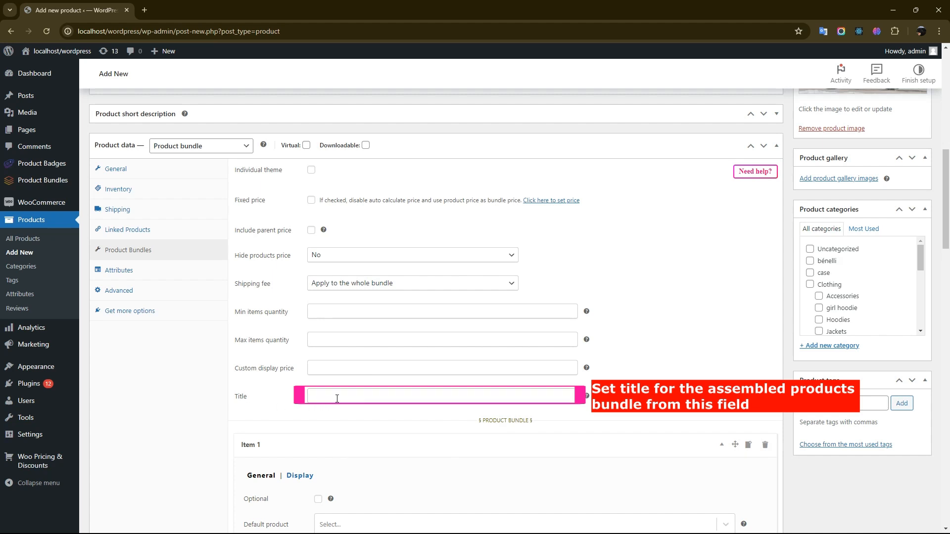
{"action": "left_click", "coordinate": [337, 399]}
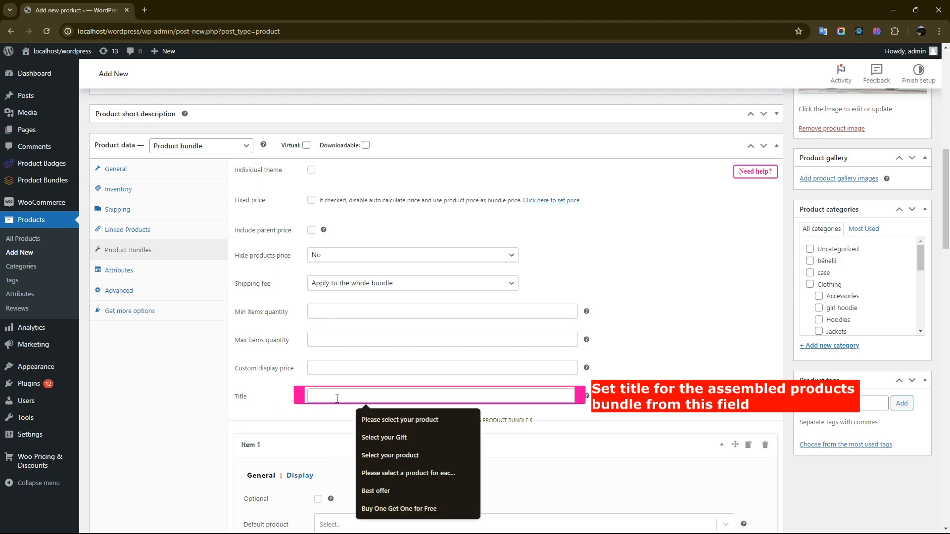
{"action": "type", "text": "Please Assmble your commuter Bike"}
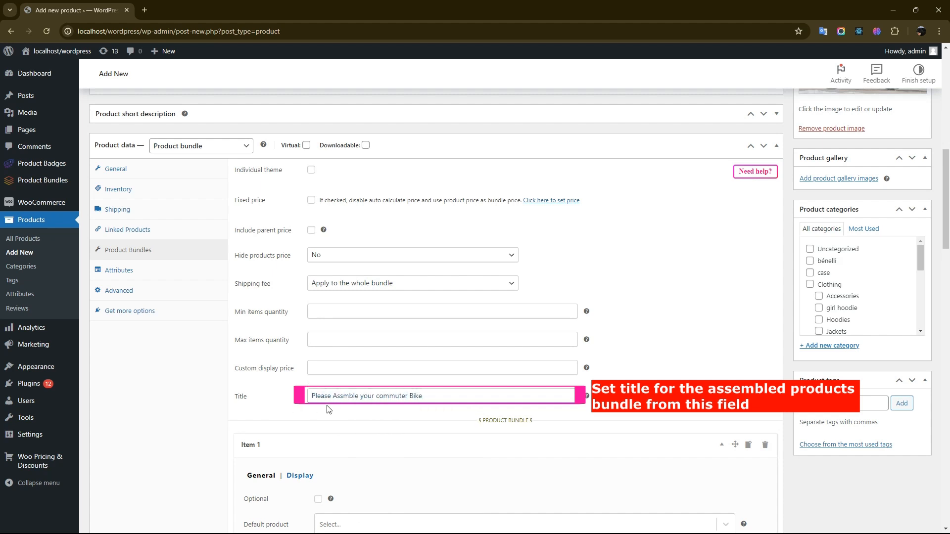
Publish the Assembled Commuter Bike product and open its permalink in a new browser tab.
{"action": "scroll", "coordinate": [705, 360], "scroll_direction": "up", "scroll_amount": 7}
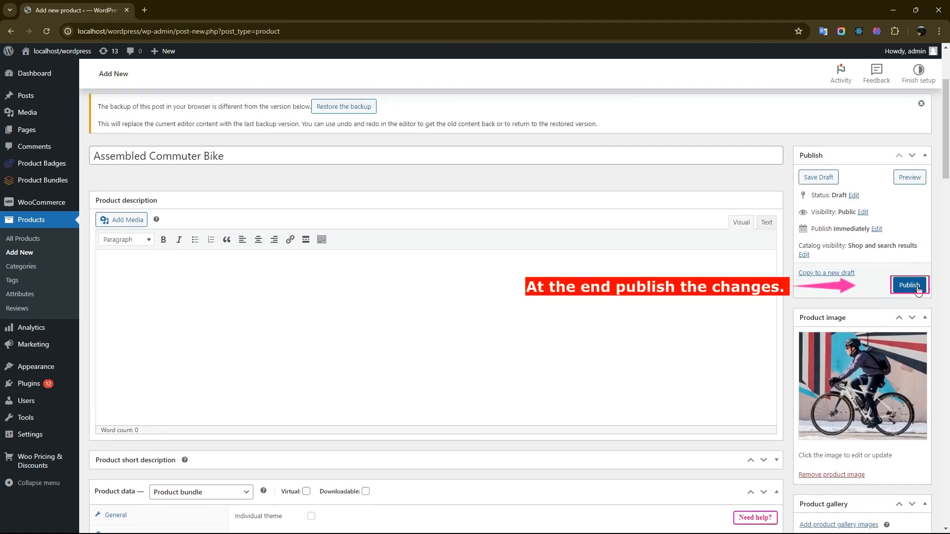
{"action": "left_click", "coordinate": [917, 290]}
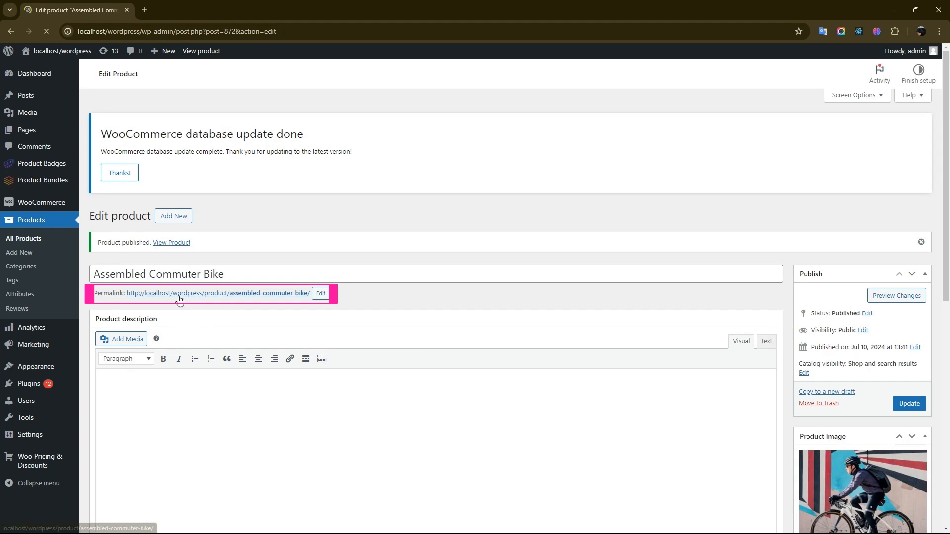
{"action": "right_click", "coordinate": [200, 294]}
{"action": "left_click", "coordinate": [216, 308]}
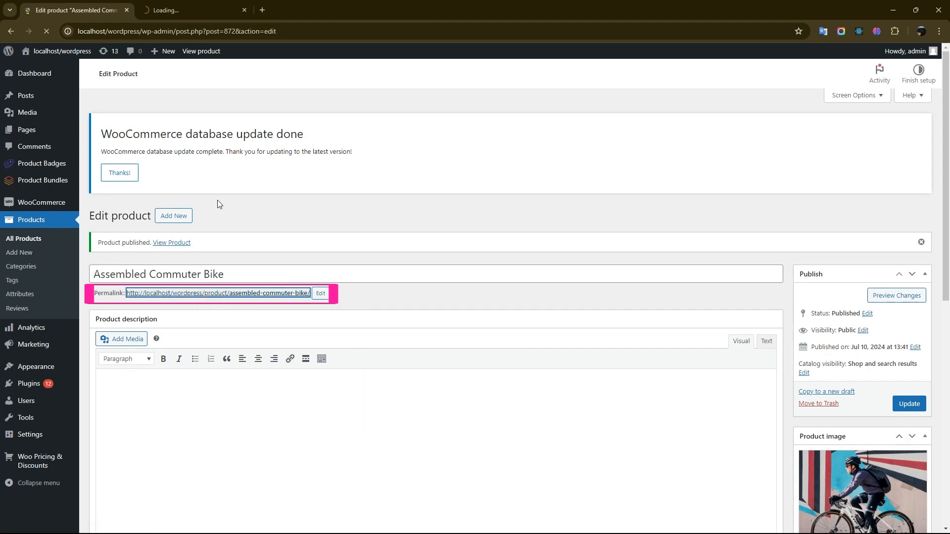
{"action": "left_click", "coordinate": [199, 4]}
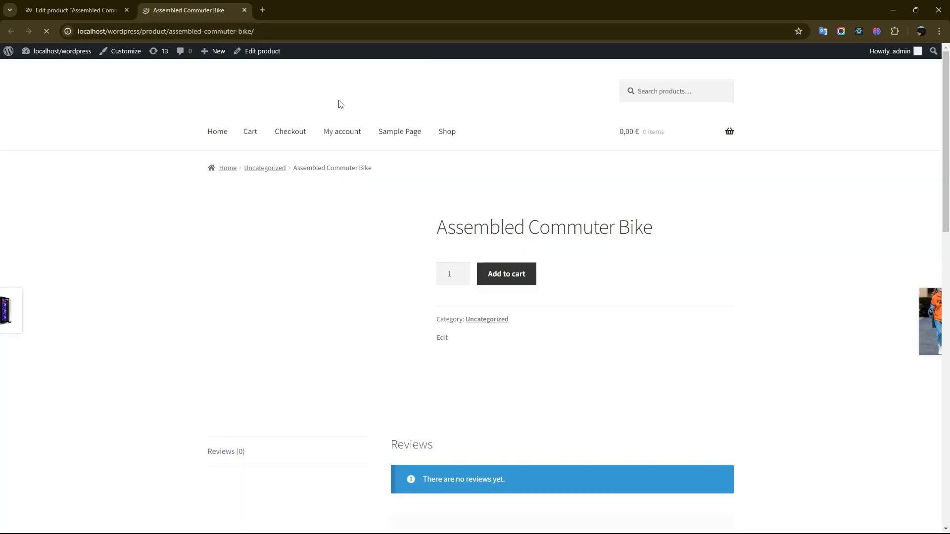
{"action": "left_click_drag", "start_coordinate": [946, 155], "coordinate": [948, 194]}
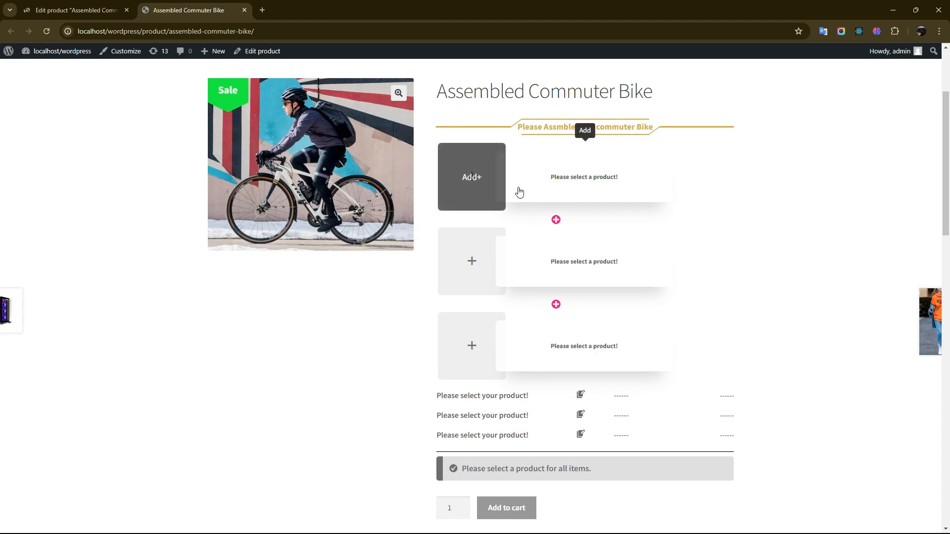
Open the product selection for the first bundle item, check the Commuter Bike's product information, and browse its variations.
{"action": "left_click", "coordinate": [562, 191]}
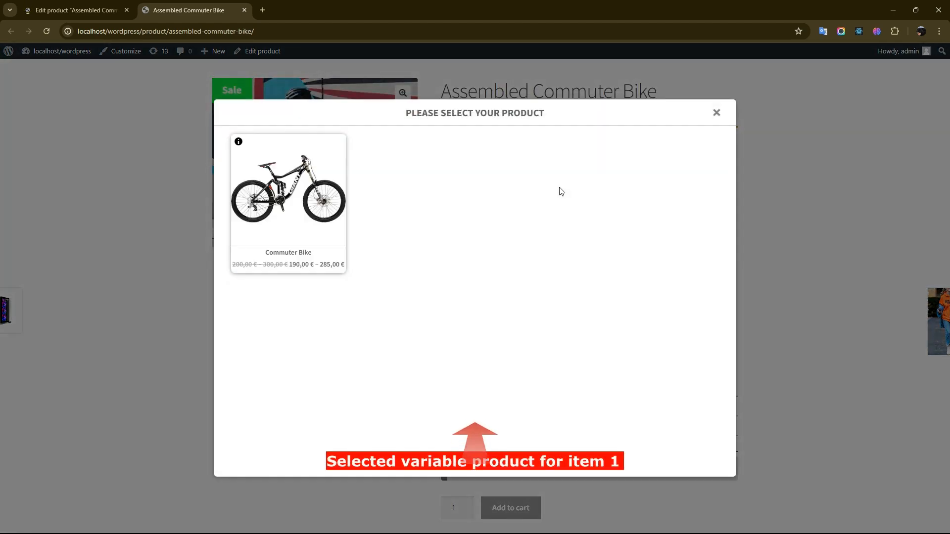
{"action": "left_click", "coordinate": [238, 142]}
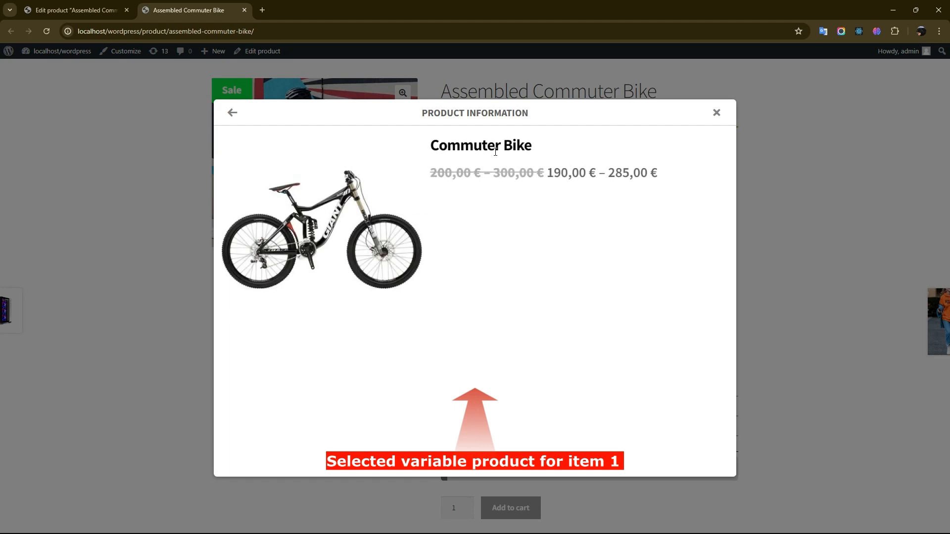
{"action": "left_click", "coordinate": [232, 113]}
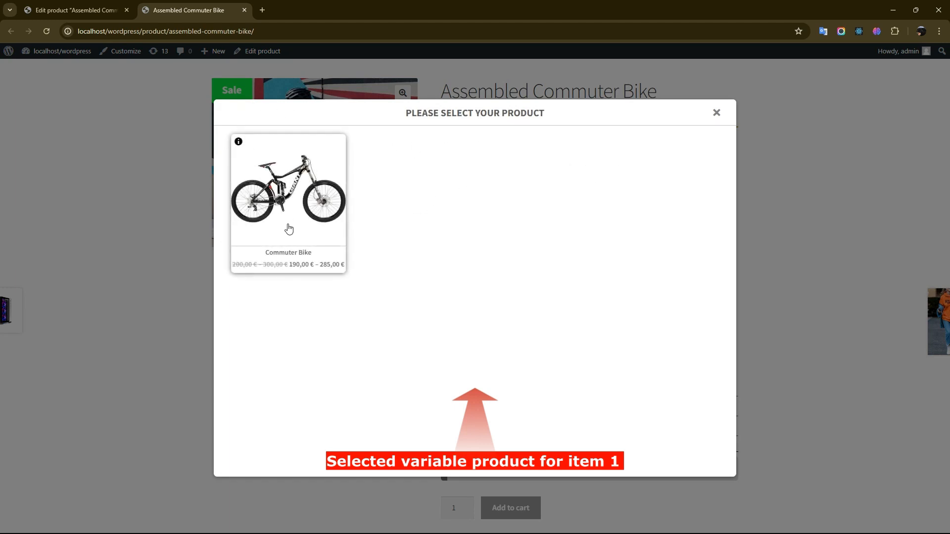
{"action": "left_click", "coordinate": [300, 227]}
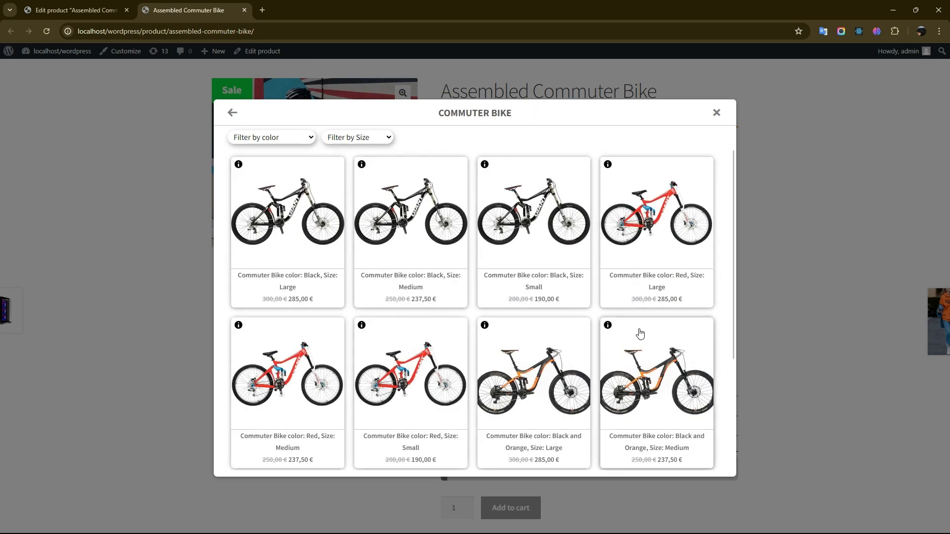
{"action": "scroll", "coordinate": [544, 361], "scroll_direction": "down", "scroll_amount": 3}
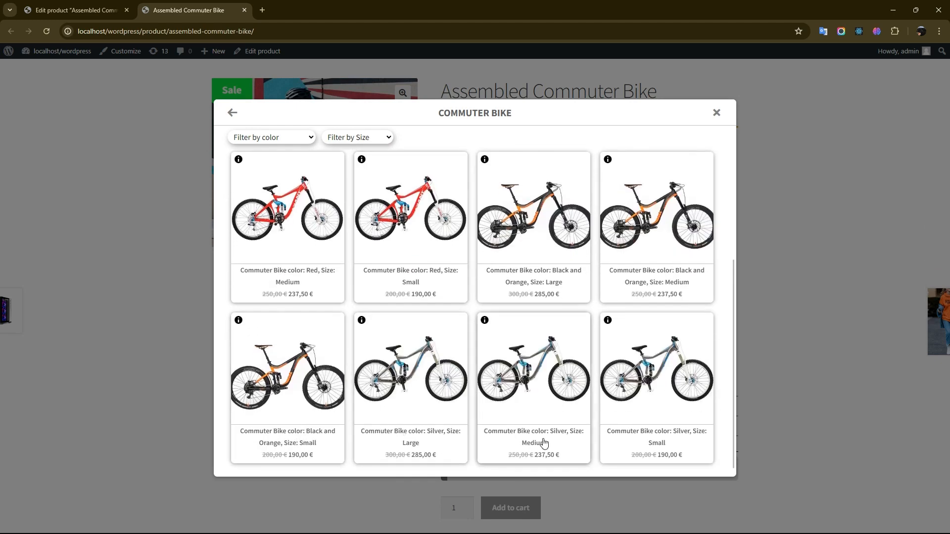
{"action": "scroll", "coordinate": [474, 390], "scroll_direction": "up", "scroll_amount": 3}
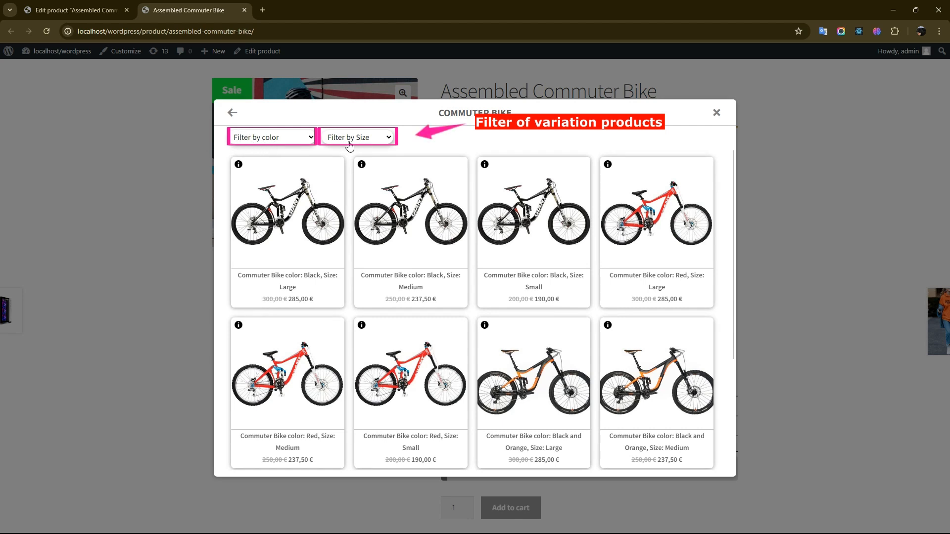
Filter the Commuter Bike variations by the colors Red and Silver, and reset the color filter.
{"action": "left_click", "coordinate": [303, 143]}
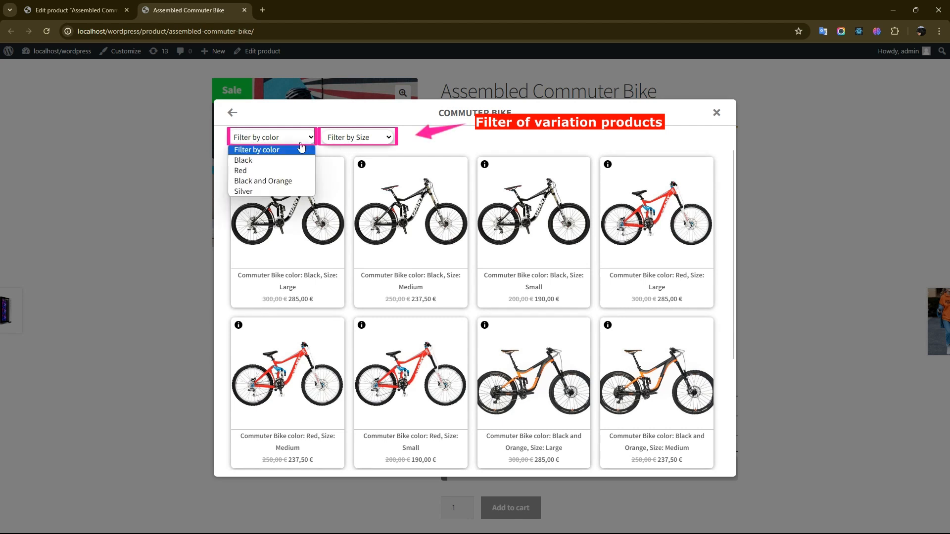
{"action": "left_click", "coordinate": [242, 170]}
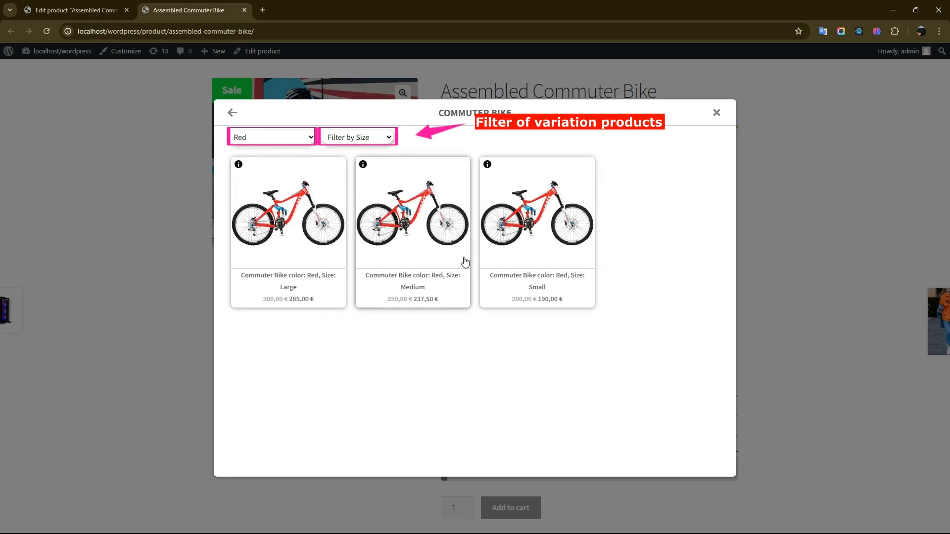
{"action": "left_click", "coordinate": [287, 139]}
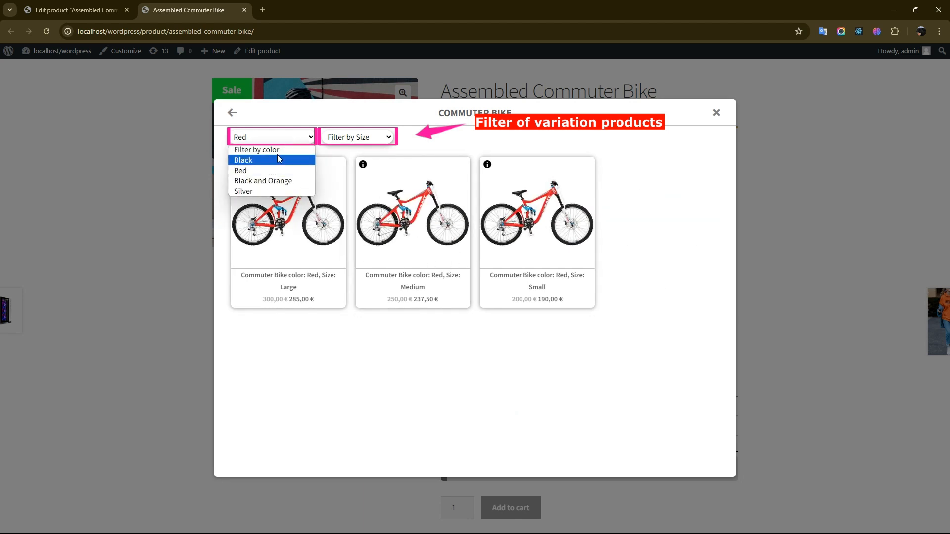
{"action": "left_click", "coordinate": [252, 191]}
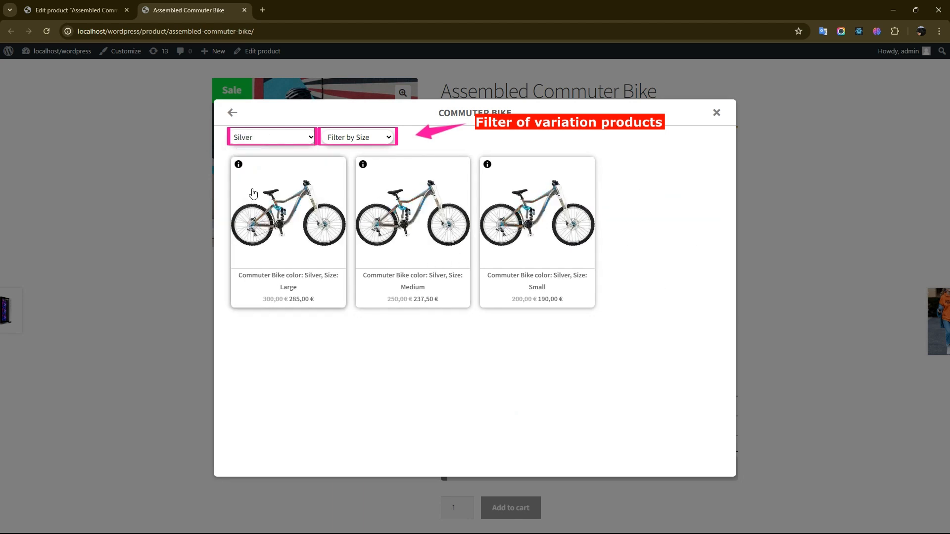
{"action": "left_click", "coordinate": [304, 143]}
{"action": "left_click", "coordinate": [285, 150]}
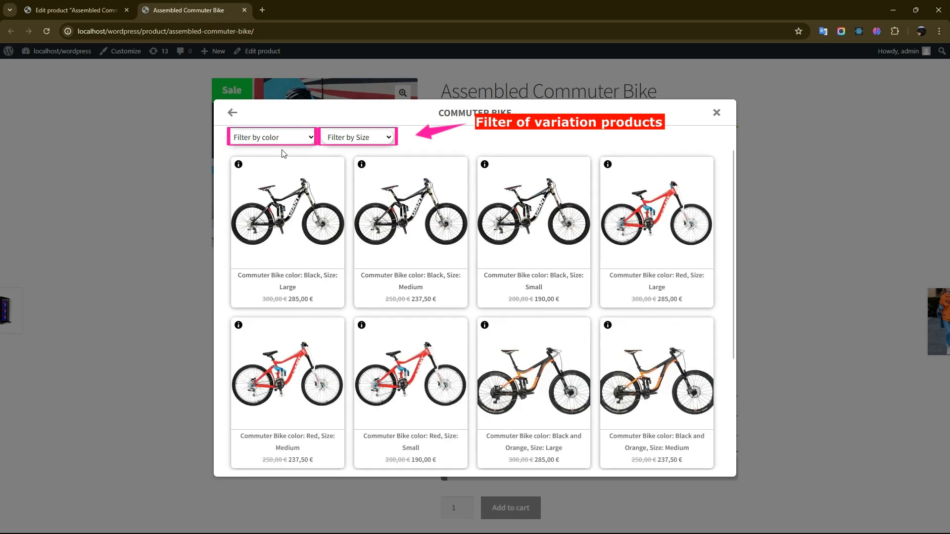
Filter the Commuter Bike variations by the sizes Large and Small, and reset the size filter.
{"action": "left_click", "coordinate": [342, 141]}
{"action": "left_click", "coordinate": [340, 160]}
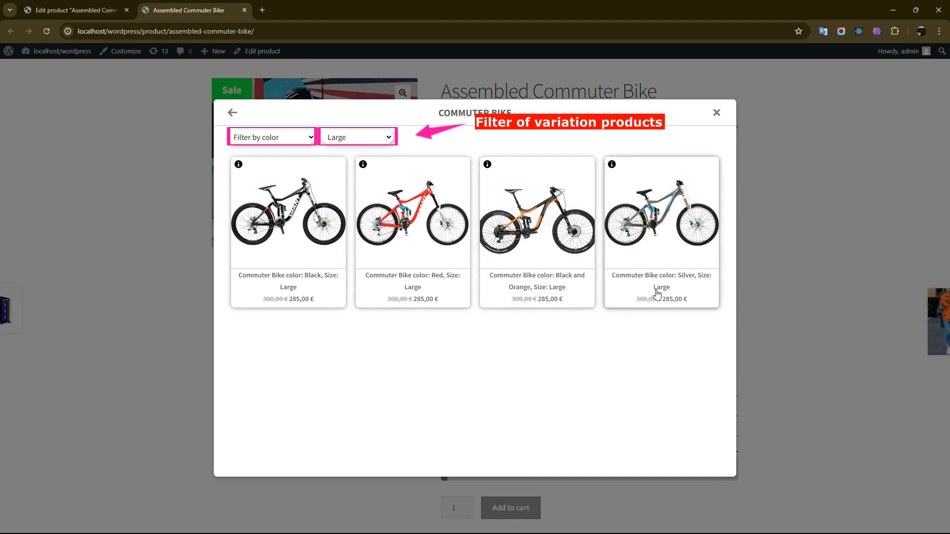
{"action": "left_click", "coordinate": [347, 138]}
{"action": "left_click", "coordinate": [341, 181]}
{"action": "left_click", "coordinate": [364, 140]}
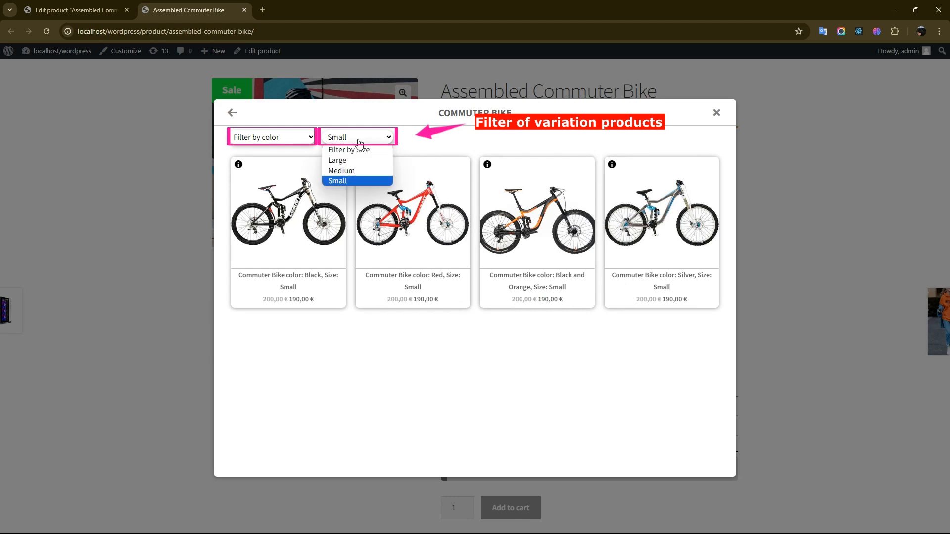
{"action": "left_click", "coordinate": [349, 154]}
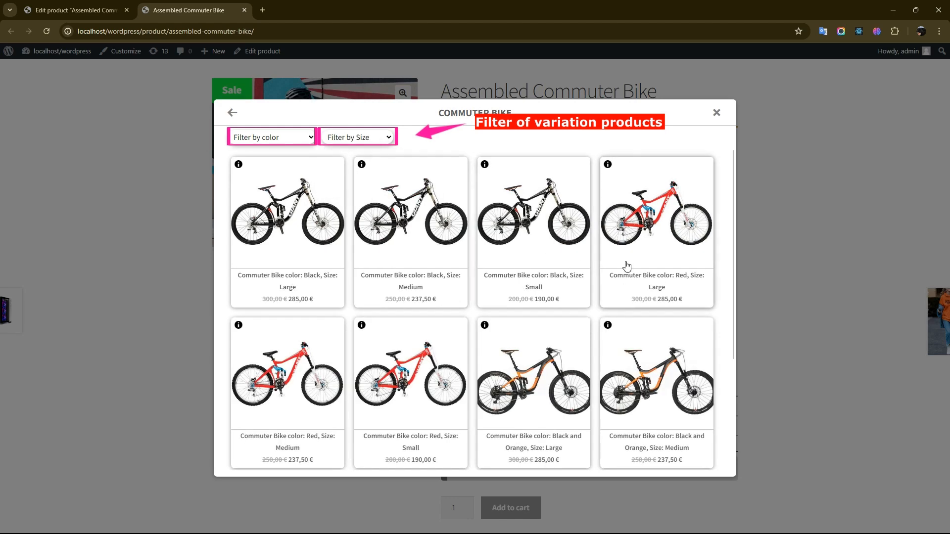
Choose the red, large Commuter Bike for the first bundle item and try out its quantity control.
{"action": "left_click", "coordinate": [626, 268]}
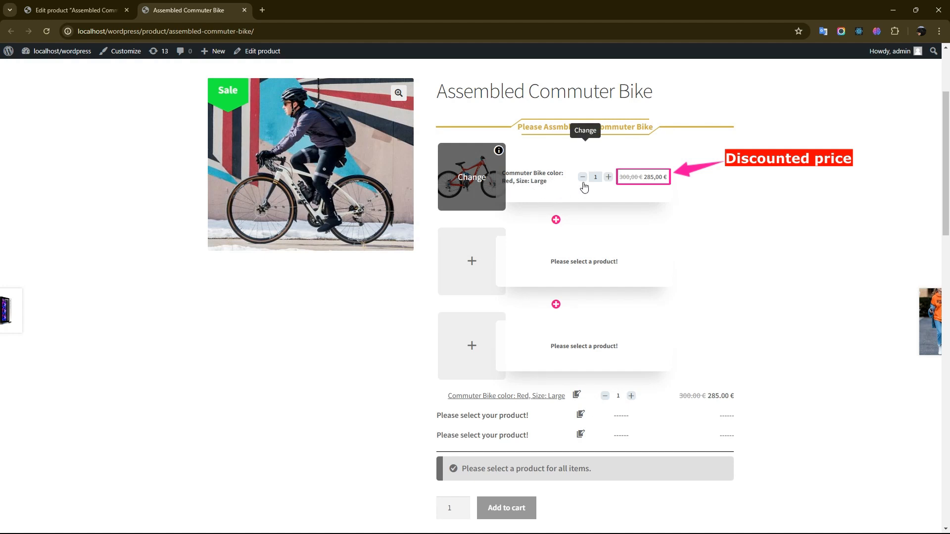
{"action": "left_click", "coordinate": [608, 177]}
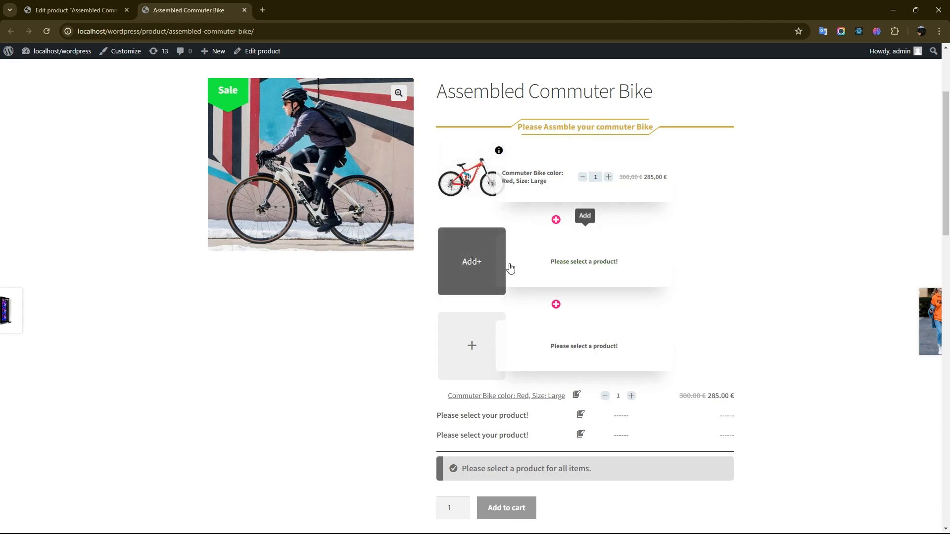
Choose the Helmet in size Large for the second bundle item after checking the available size filters.
{"action": "left_click", "coordinate": [542, 264]}
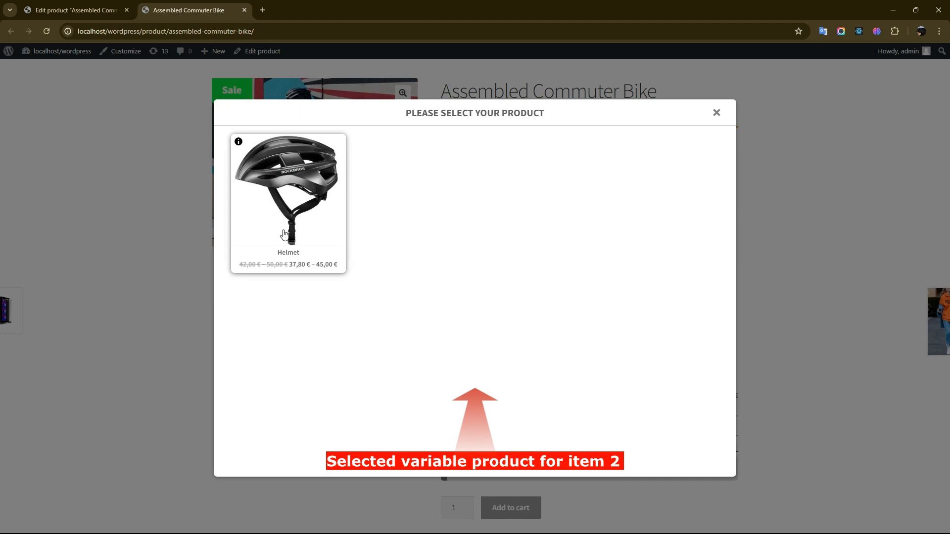
{"action": "left_click", "coordinate": [319, 263]}
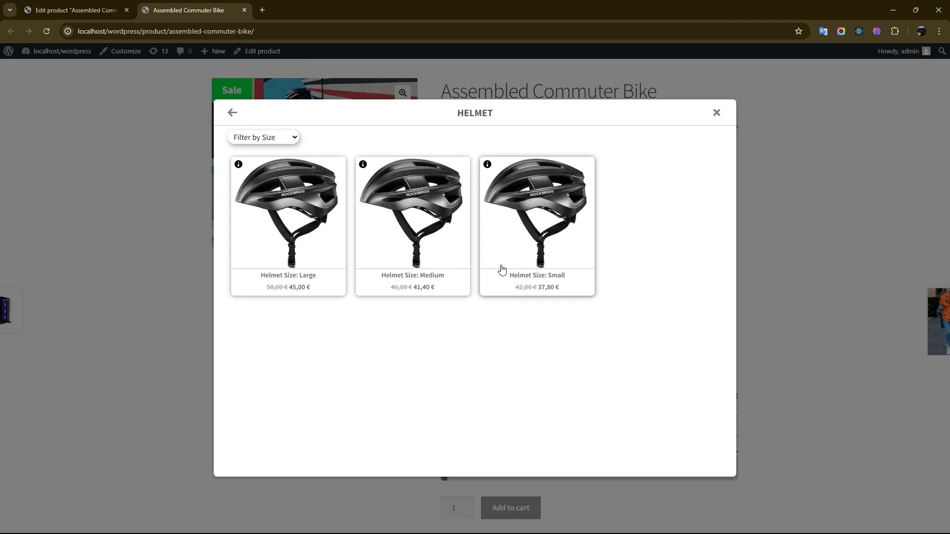
{"action": "left_click", "coordinate": [250, 138]}
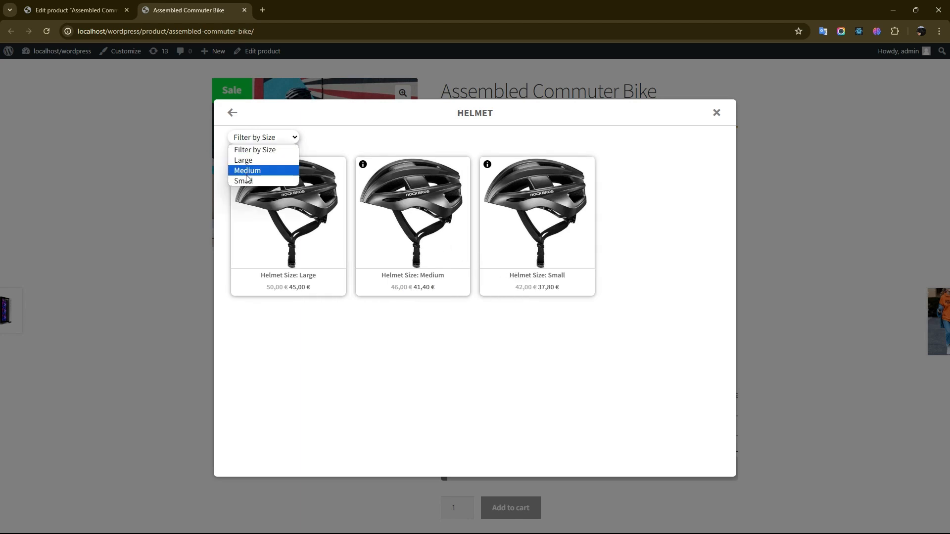
{"action": "left_click", "coordinate": [295, 272]}
{"action": "left_click", "coordinate": [297, 273]}
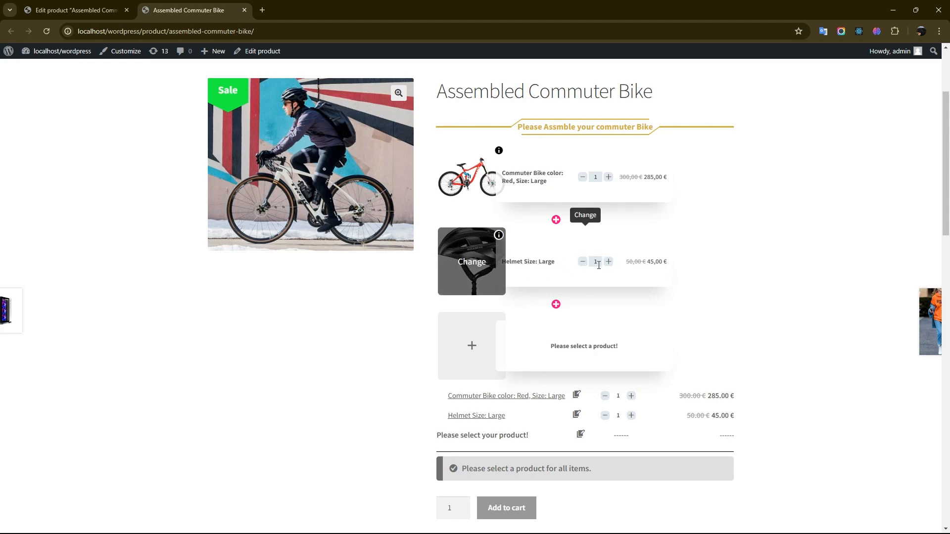
Choose the black Bicke Lock variation for the third bundle item.
{"action": "left_click", "coordinate": [471, 345]}
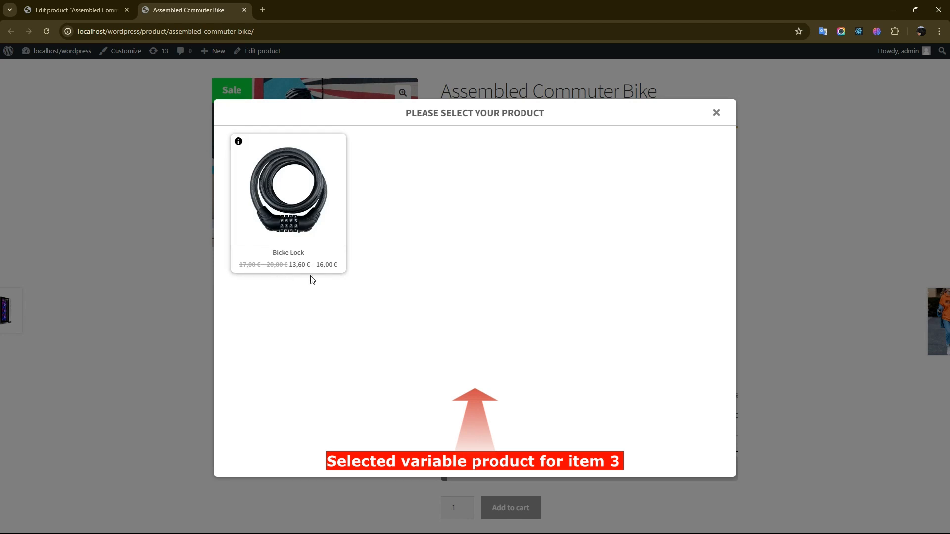
{"action": "left_click", "coordinate": [322, 244]}
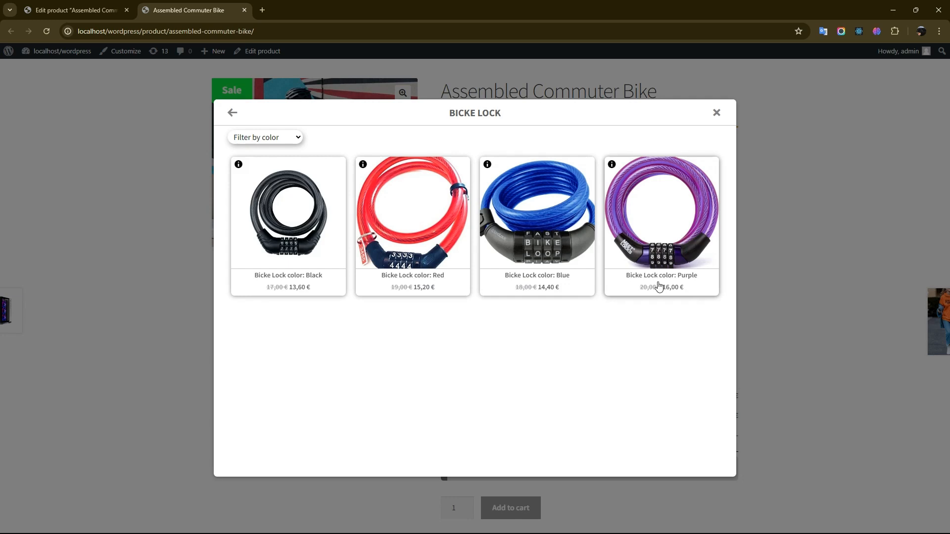
{"action": "left_click", "coordinate": [304, 261]}
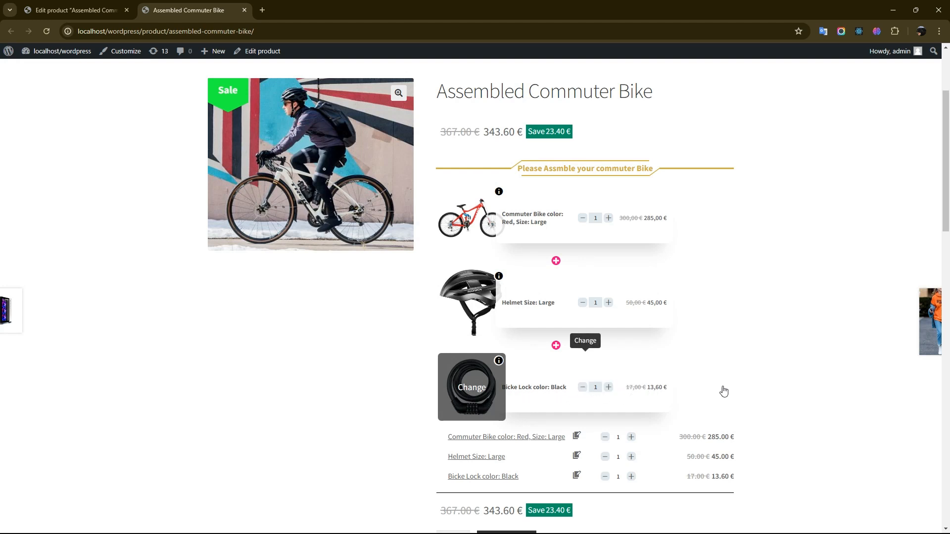
Test the Commuter Bike's quantity control in the bundle summary by raising it and lowering it back to 1.
{"action": "scroll", "coordinate": [935, 246], "scroll_direction": "down", "scroll_amount": 1}
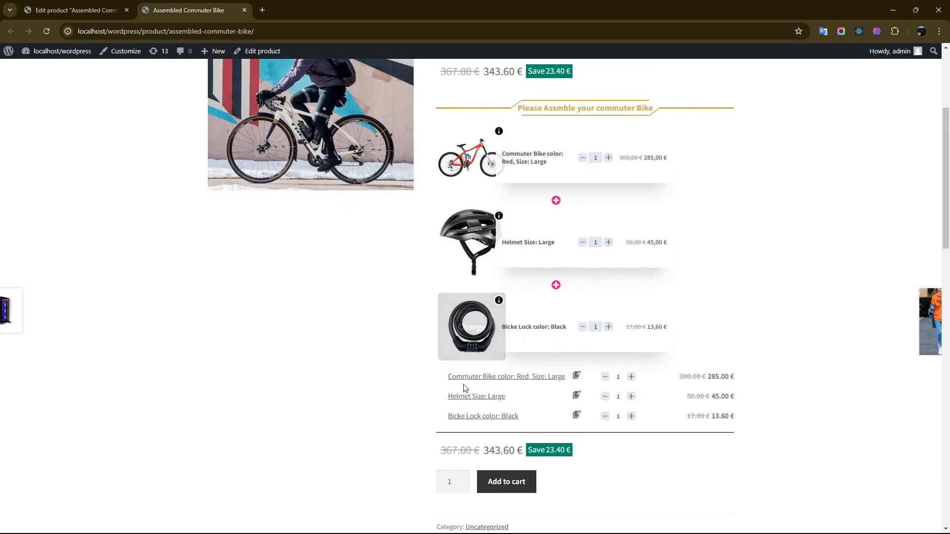
{"action": "left_click", "coordinate": [630, 376]}
{"action": "left_click", "coordinate": [604, 377]}
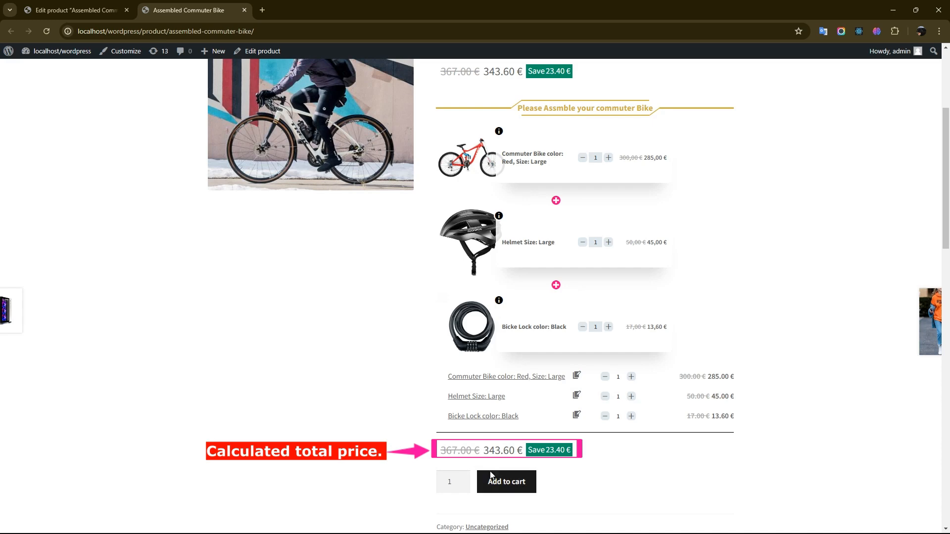
Add the assembled bundle to the cart and open the cart to review its items and totals.
{"action": "left_click", "coordinate": [508, 487]}
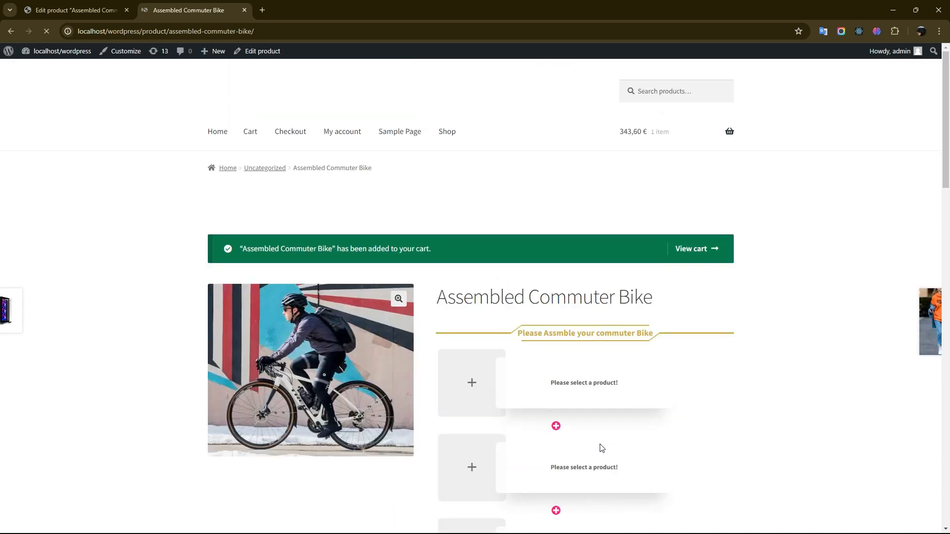
{"action": "left_click", "coordinate": [689, 249]}
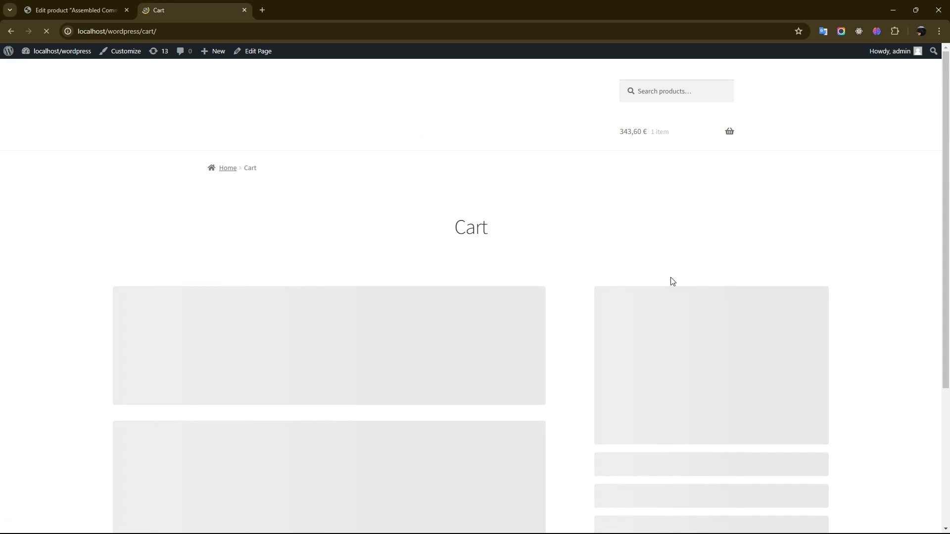
{"action": "scroll", "coordinate": [669, 280], "scroll_direction": "down", "scroll_amount": 4}
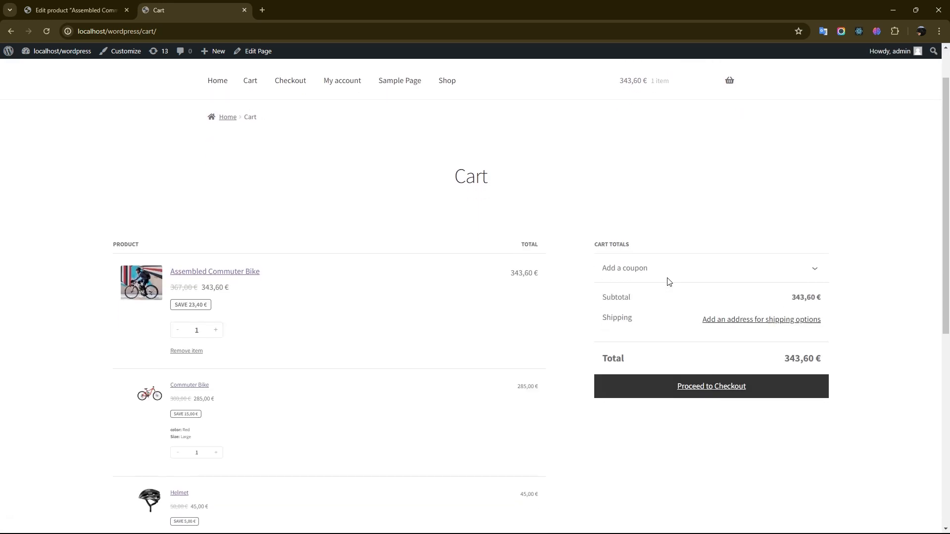